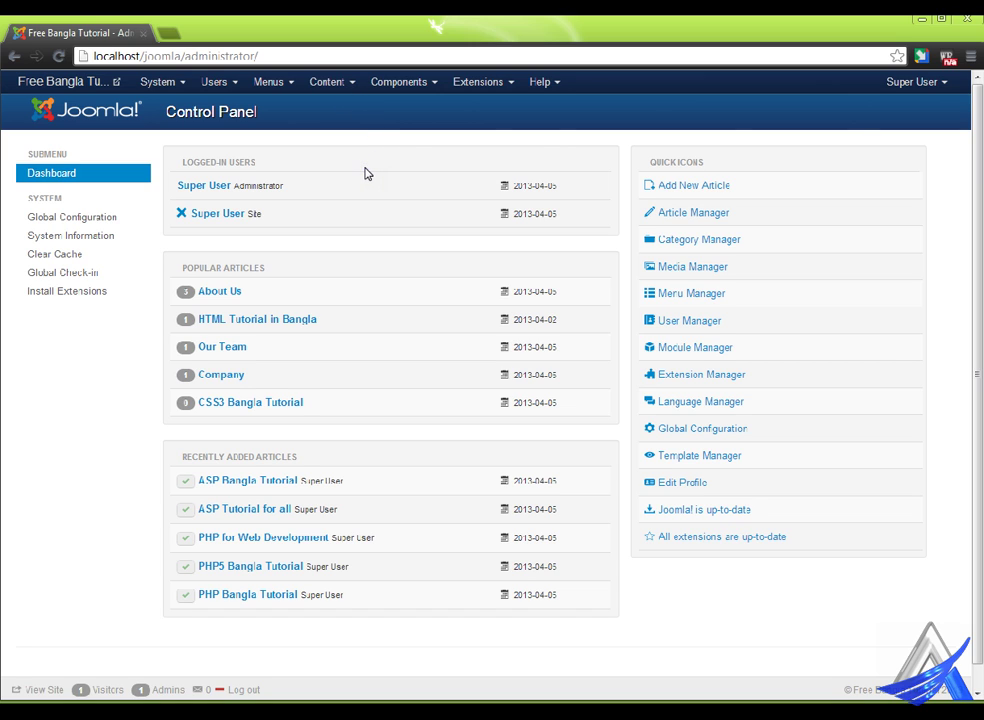
# - Open the Article Manager and look through the full list of existing articles
pyautogui.click(345, 80)
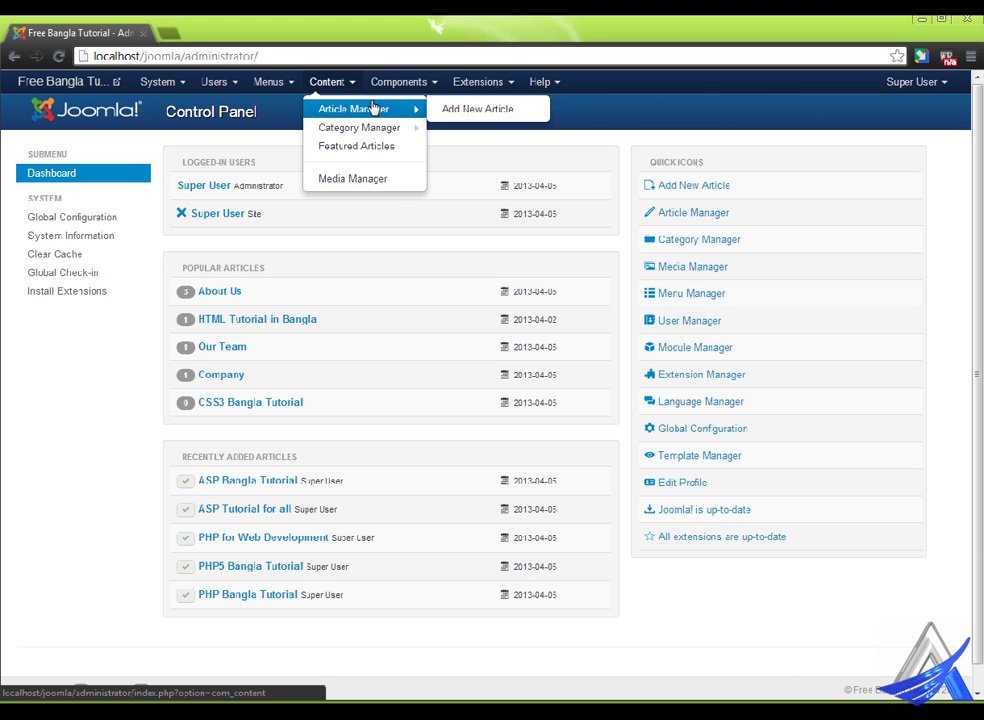
pyautogui.click(372, 108)
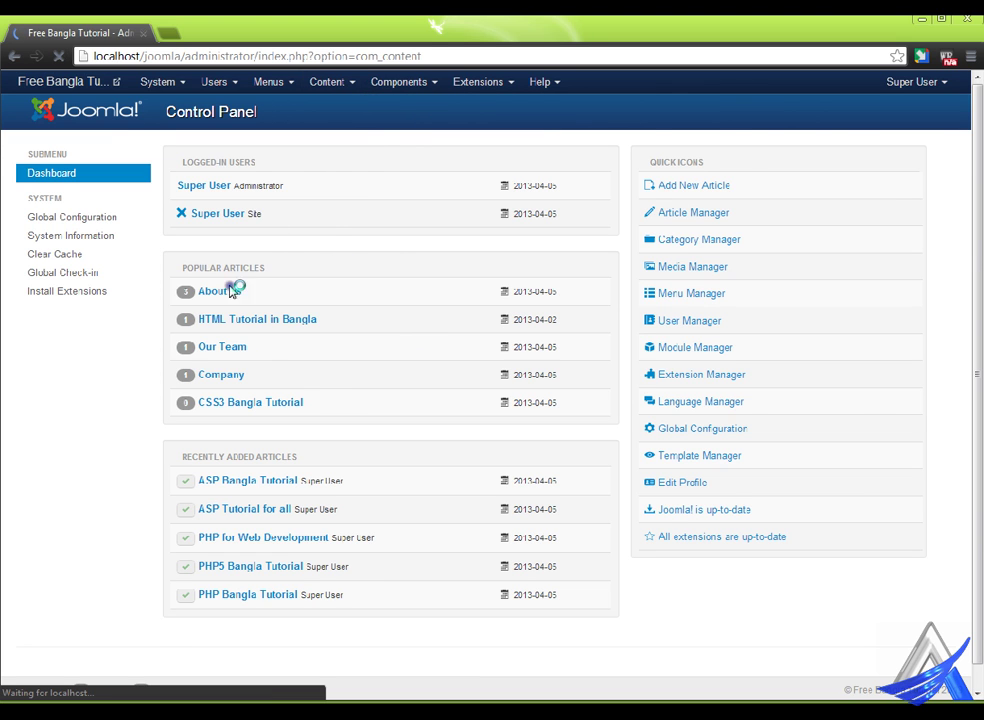
pyautogui.scroll(-5, 378, 430)
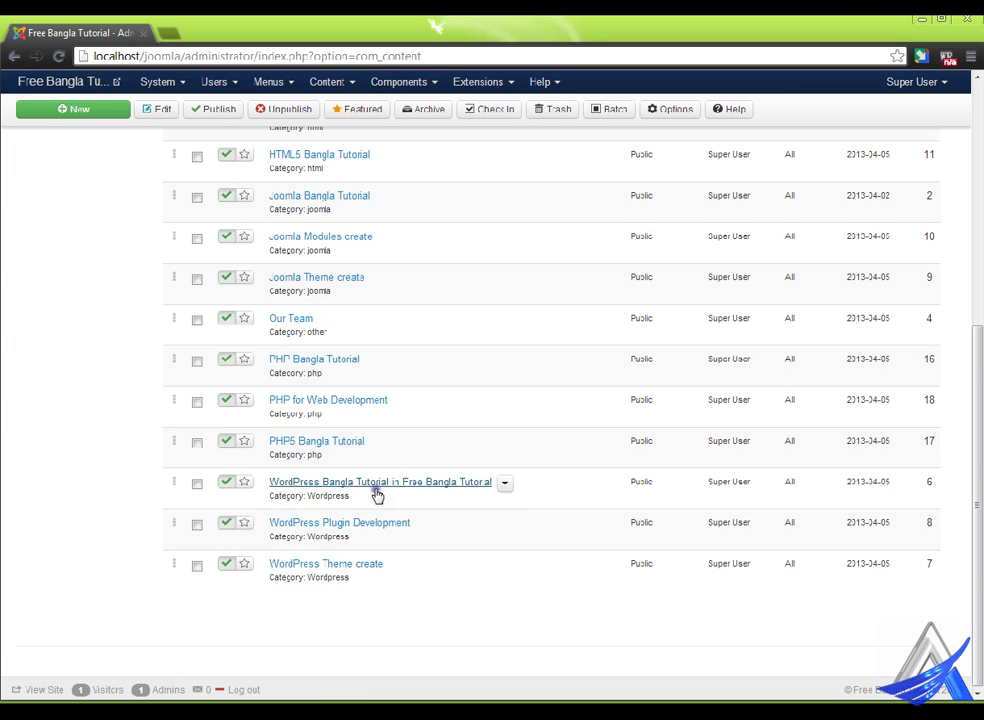
pyautogui.scroll(5, 378, 495)
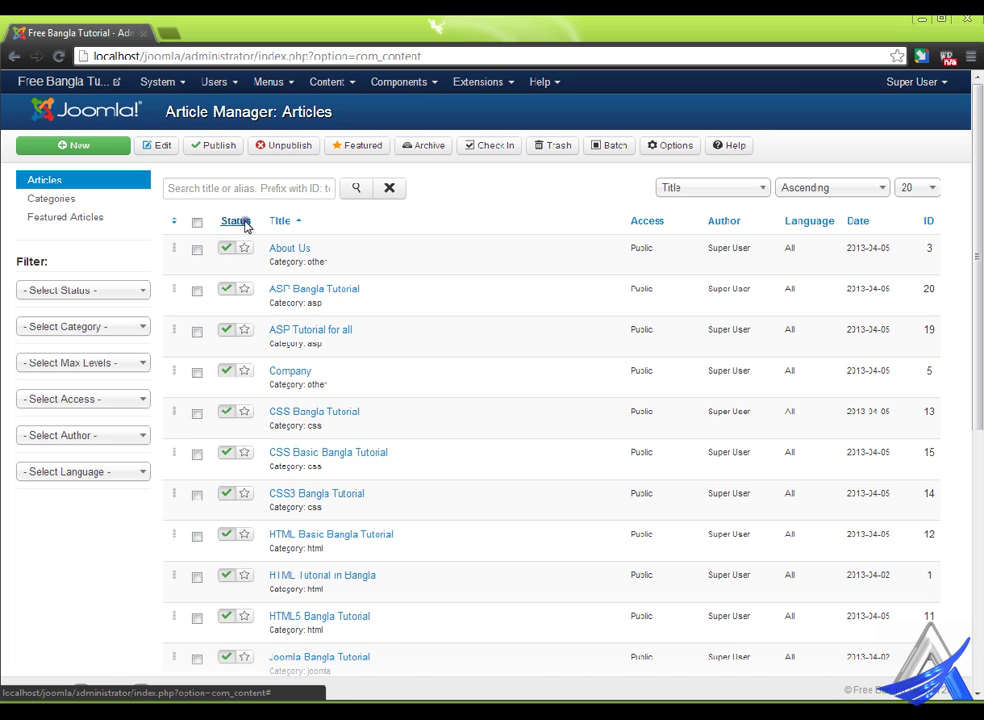
# - Open the Menu Manager's list of menus and examine the Main Menu entry
pyautogui.click(284, 74)
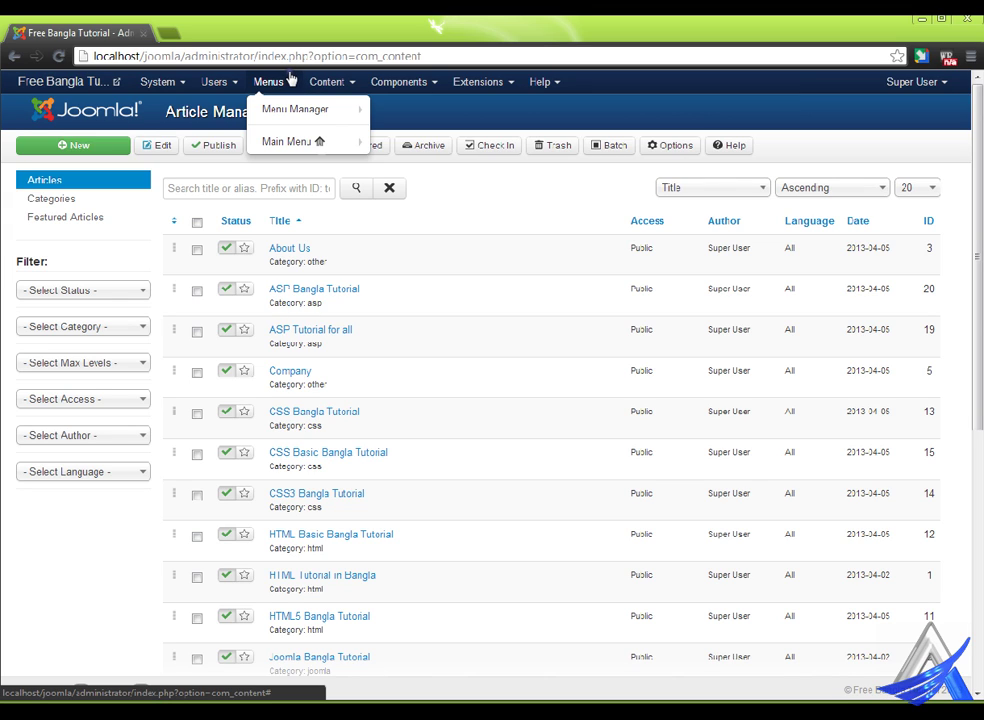
pyautogui.moveTo(313, 108)
pyautogui.moveTo(313, 139)
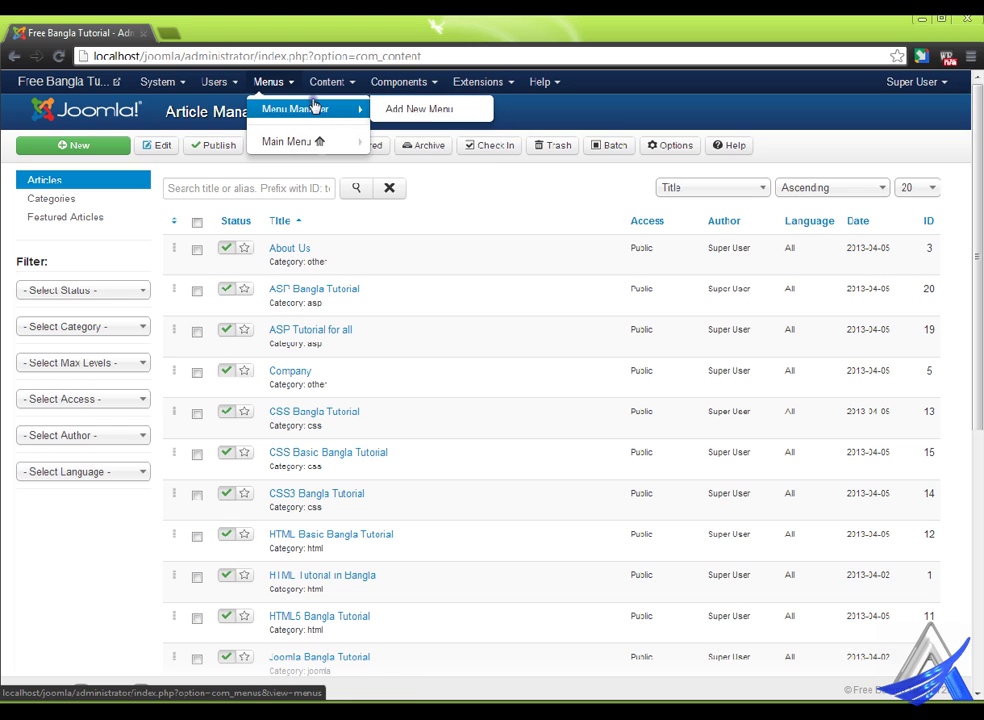
pyautogui.click(313, 107)
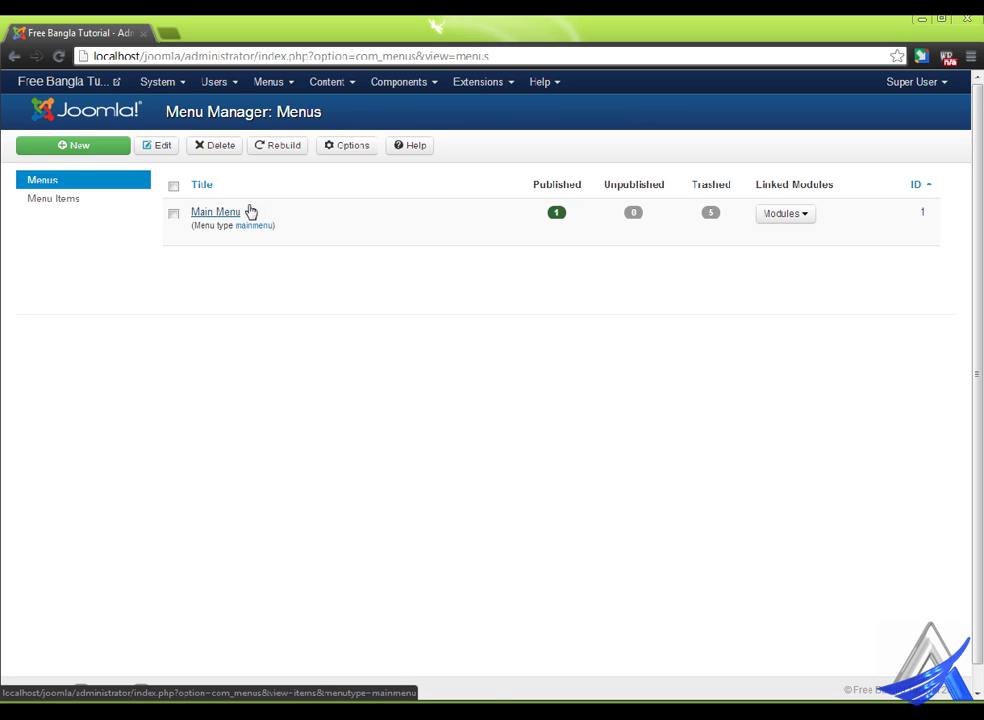
pyautogui.click(249, 211)
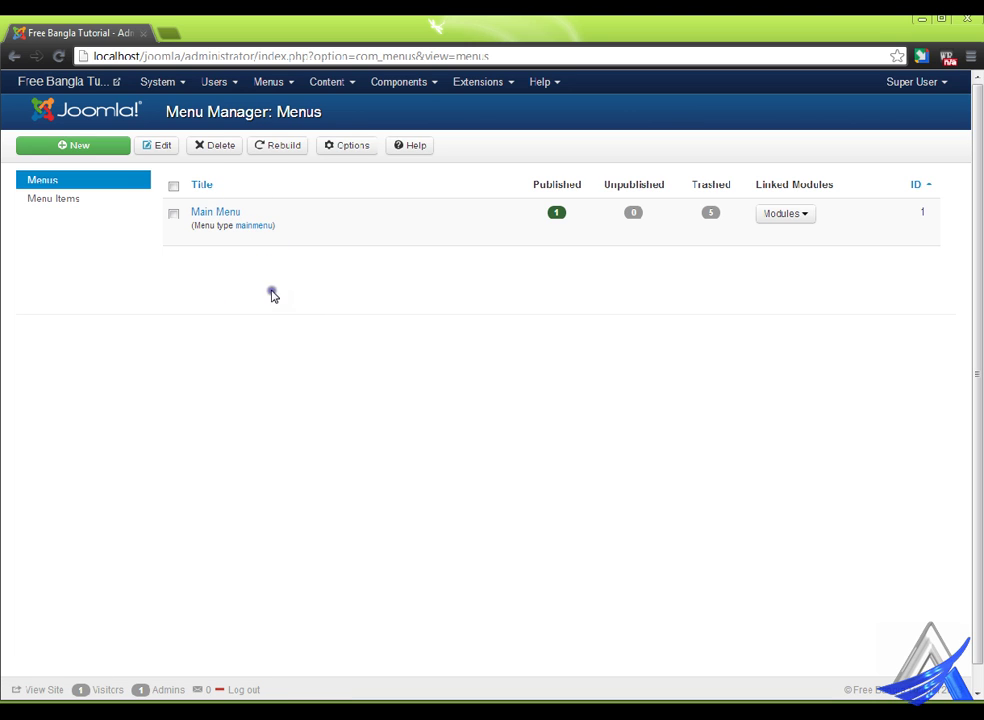
# - Open the list of menu items belonging to the Main Menu
pyautogui.click(283, 81)
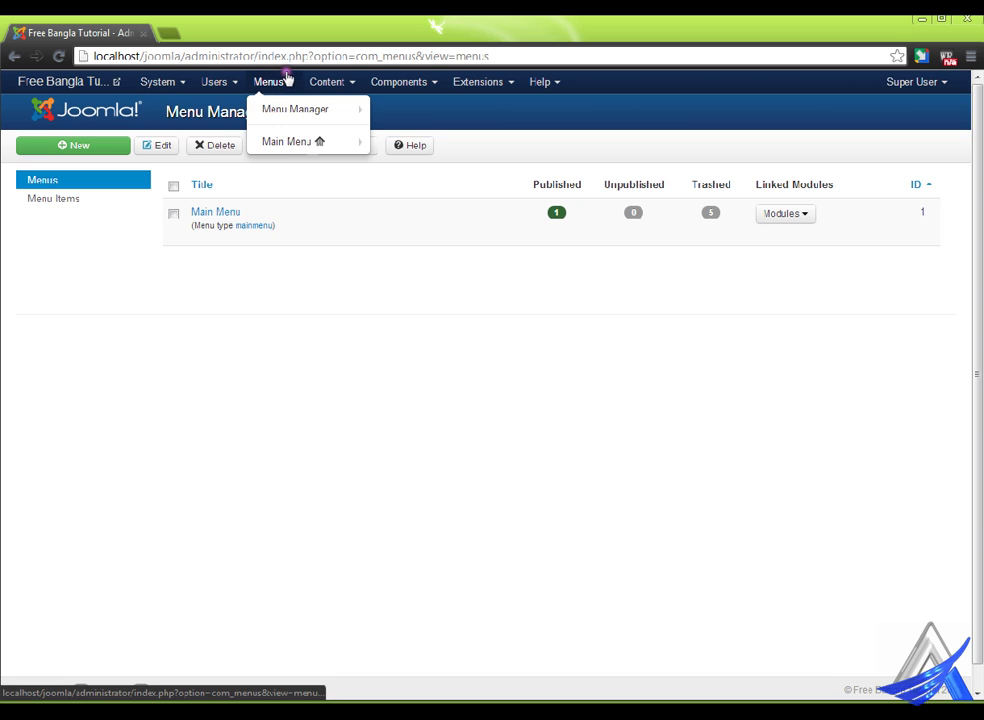
pyautogui.moveTo(310, 106)
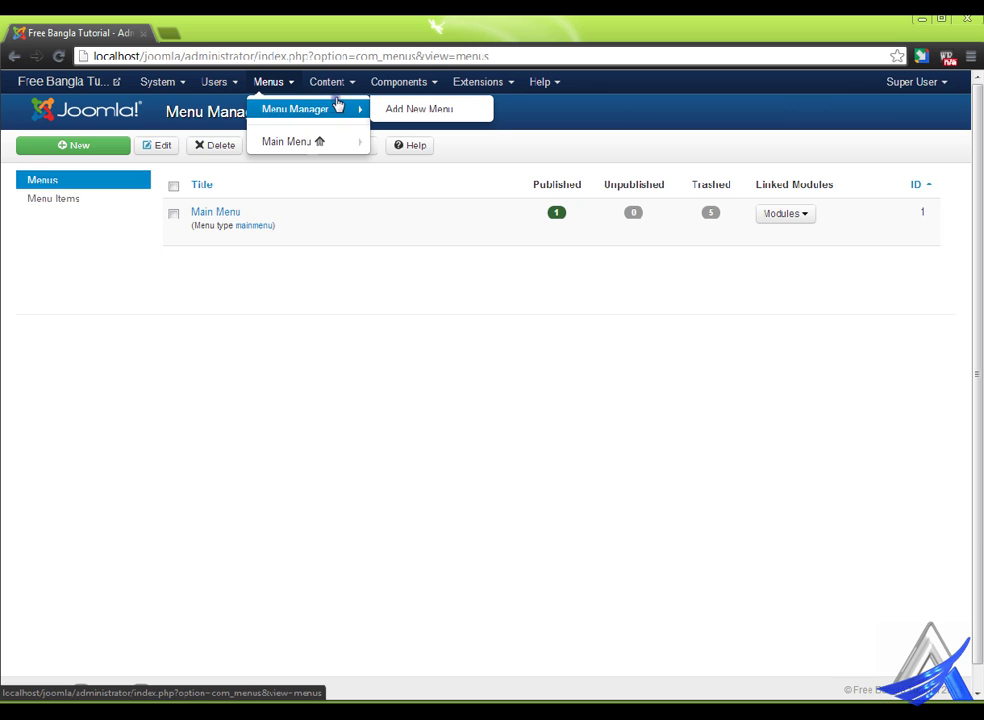
pyautogui.moveTo(303, 139)
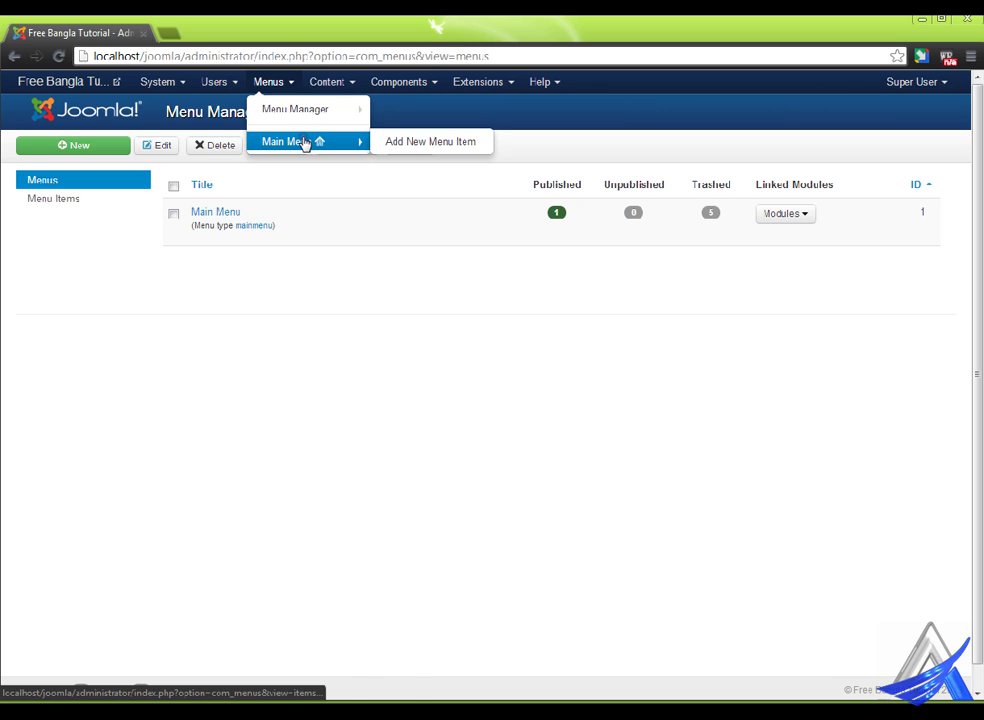
pyautogui.click(311, 140)
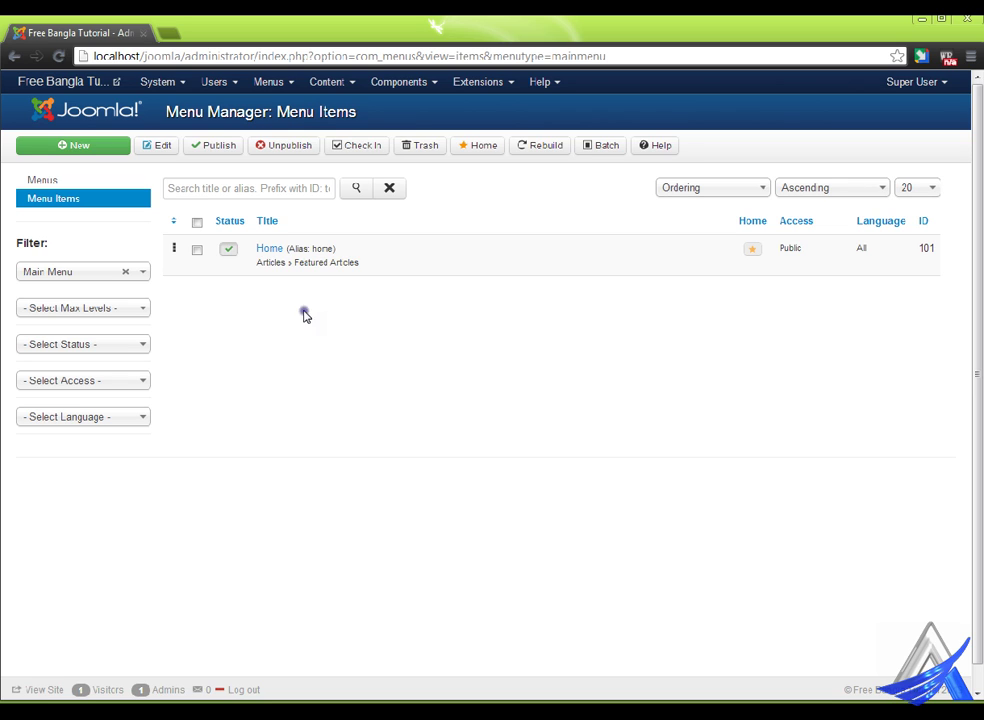
# - Preview the site's front end to check its Main Menu, and return to the administrator's menu items list
pyautogui.click(88, 82)
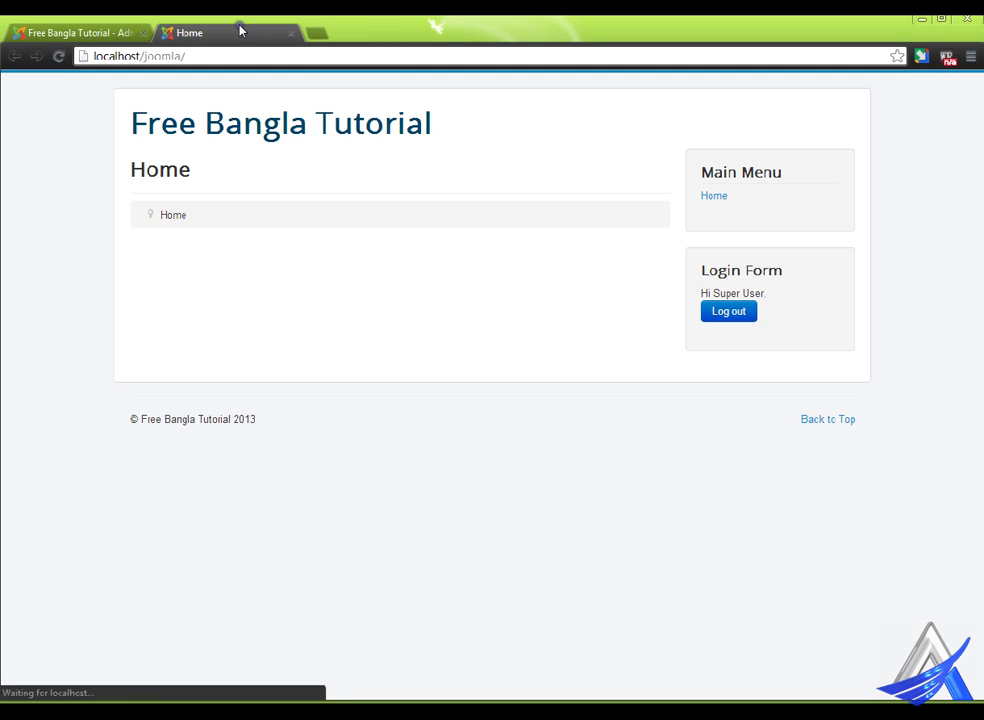
pyautogui.click(744, 195)
pyautogui.click(74, 22)
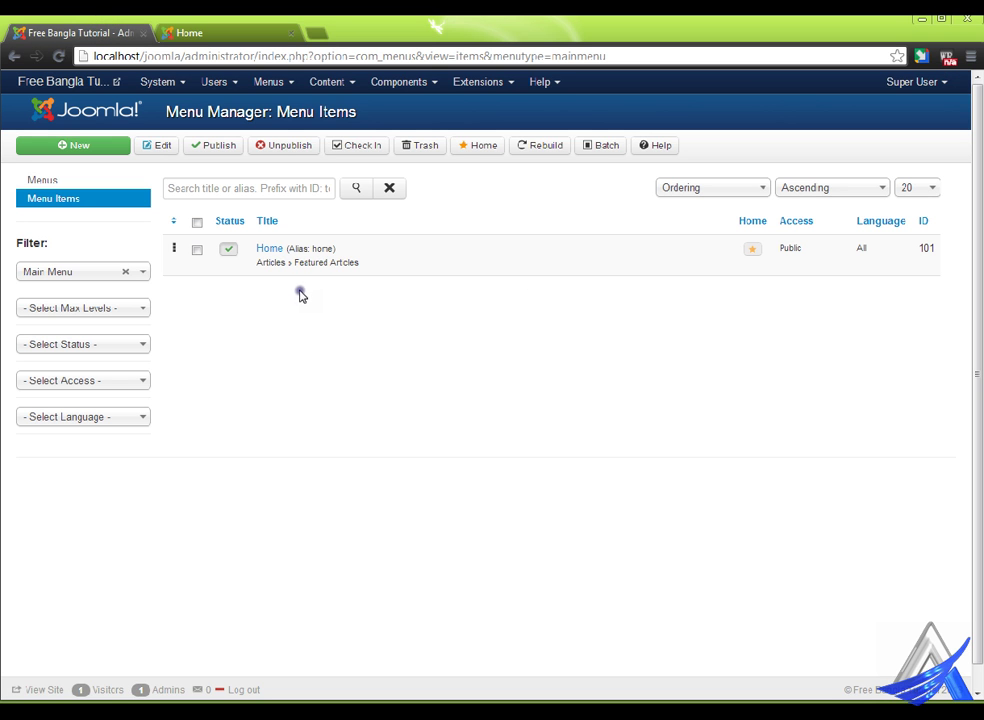
# - Start a new Main Menu item and set its menu item type to Single Article
pyautogui.click(100, 150)
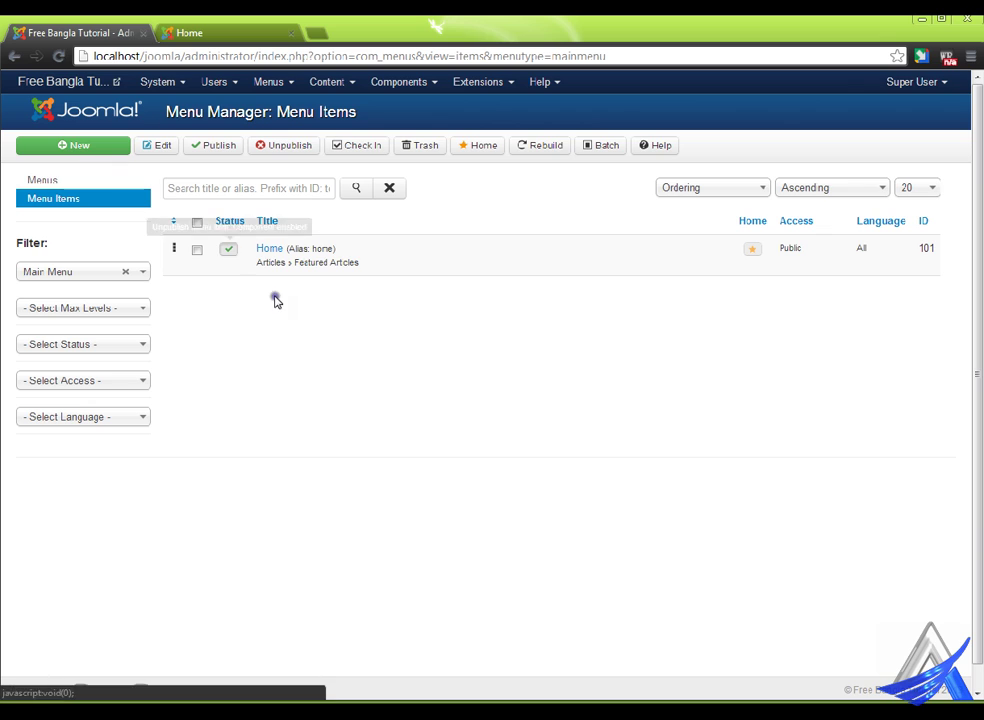
pyautogui.click(92, 147)
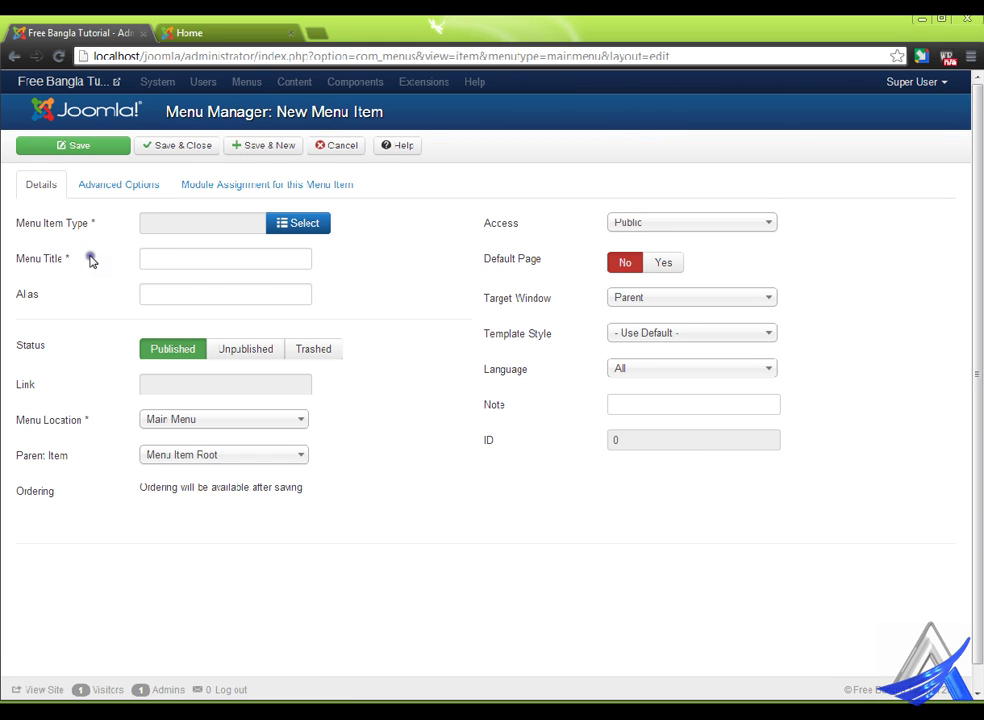
pyautogui.click(310, 222)
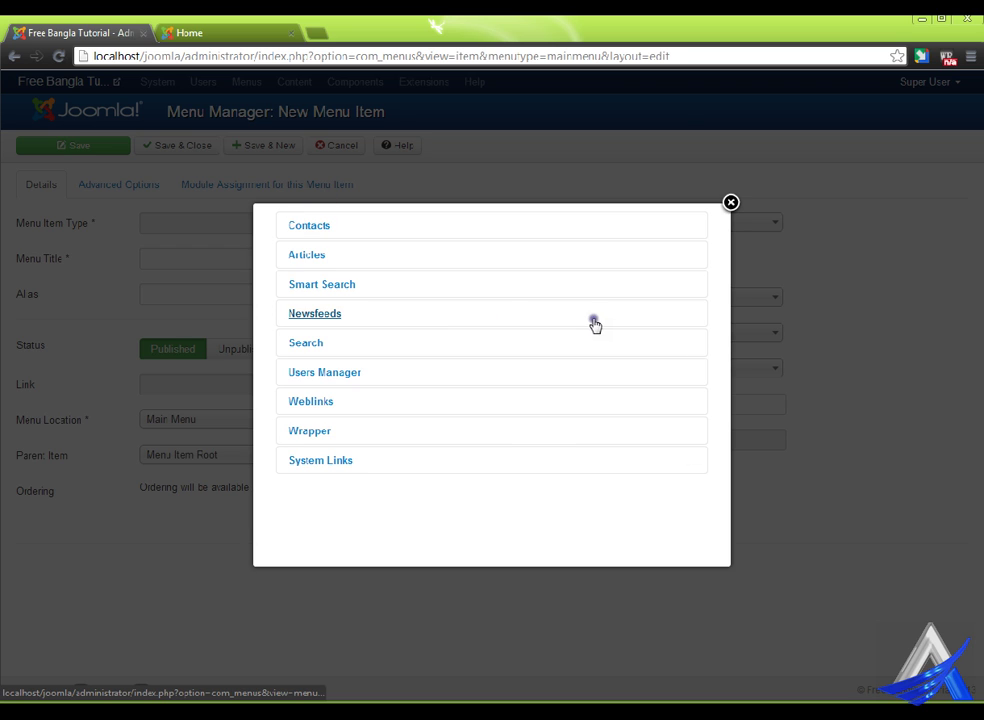
pyautogui.click(312, 256)
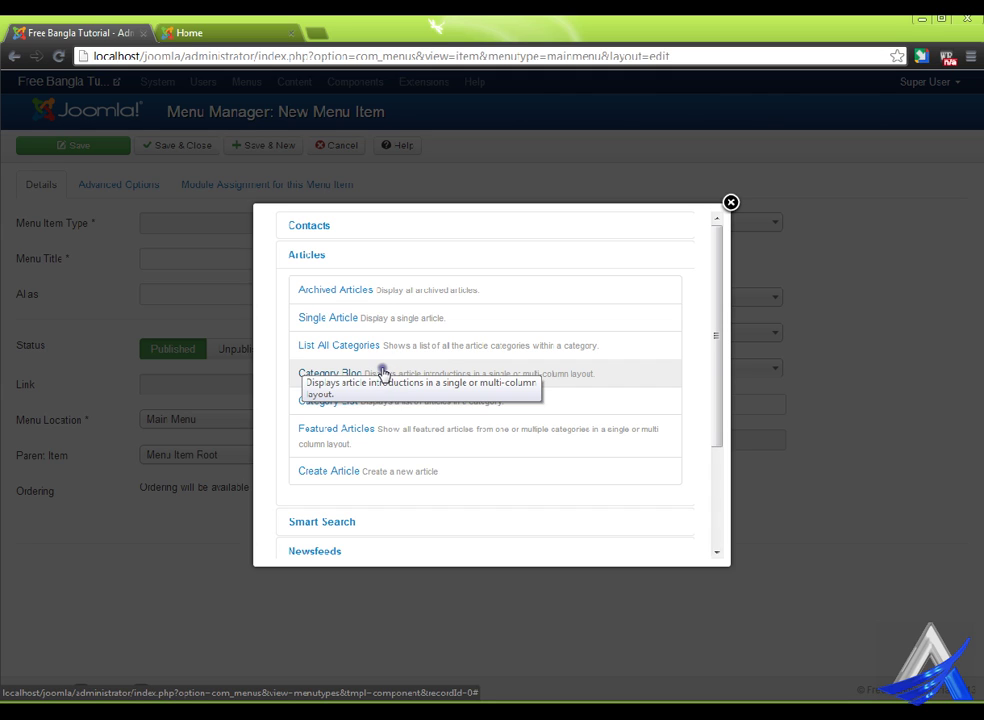
pyautogui.click(355, 320)
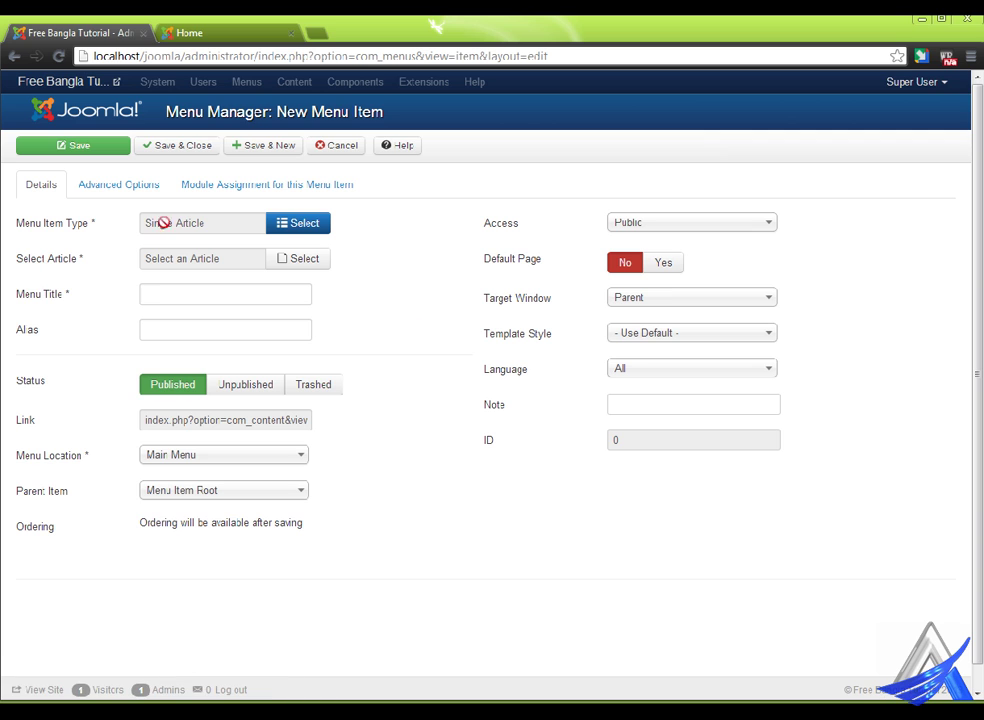
# - Link the menu item to the About Us article, title it About Us, and save it while starting another new item
pyautogui.click(320, 260)
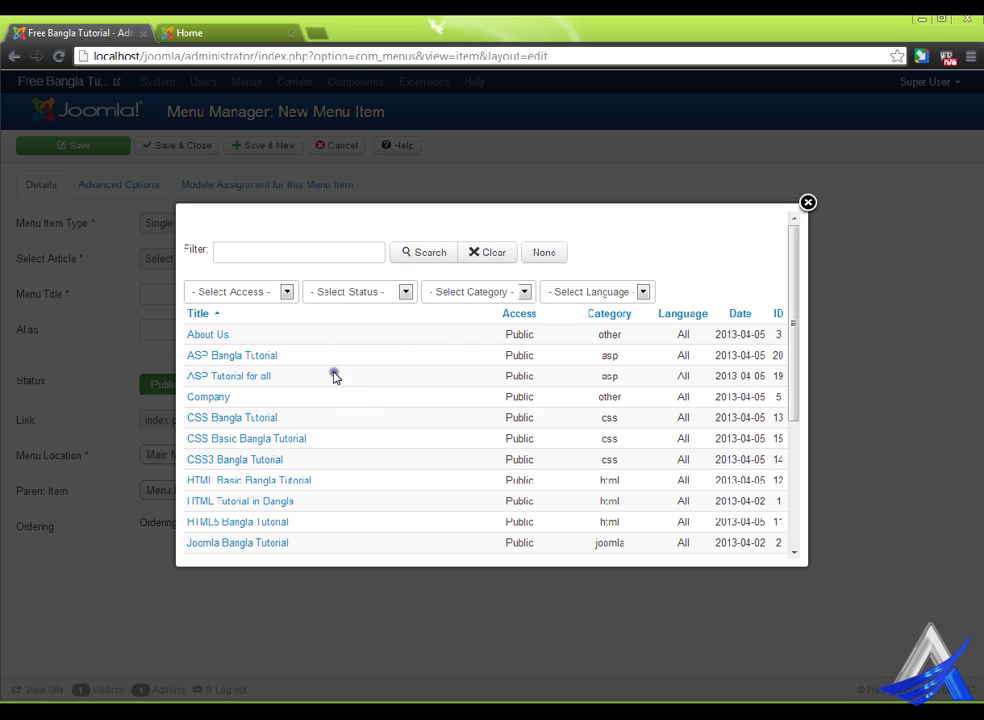
pyautogui.click(220, 335)
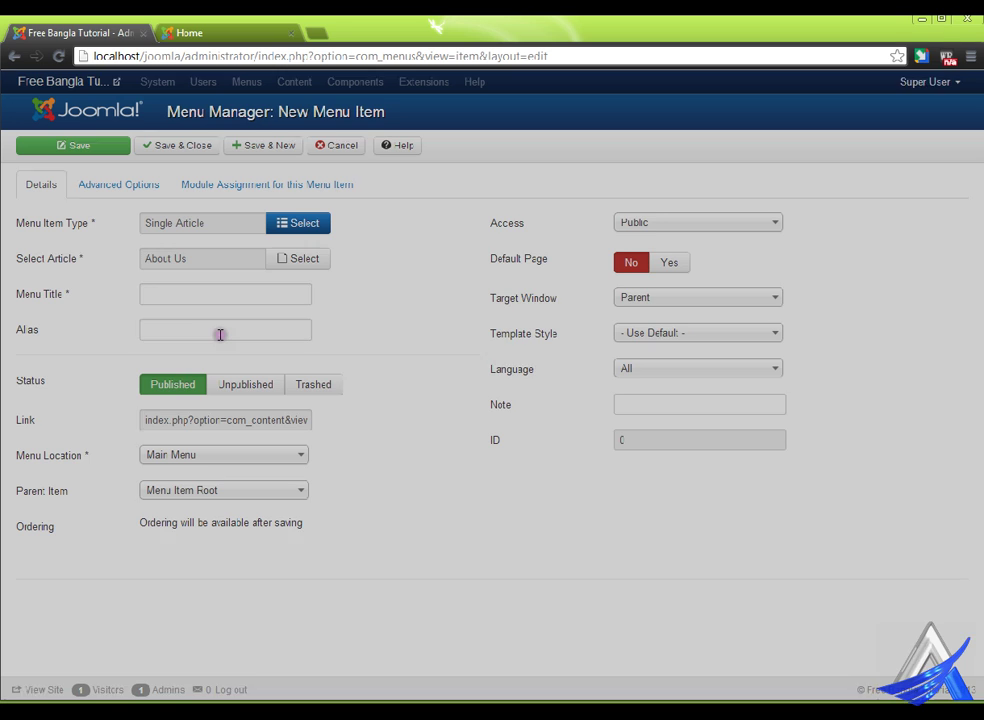
pyautogui.click(175, 295)
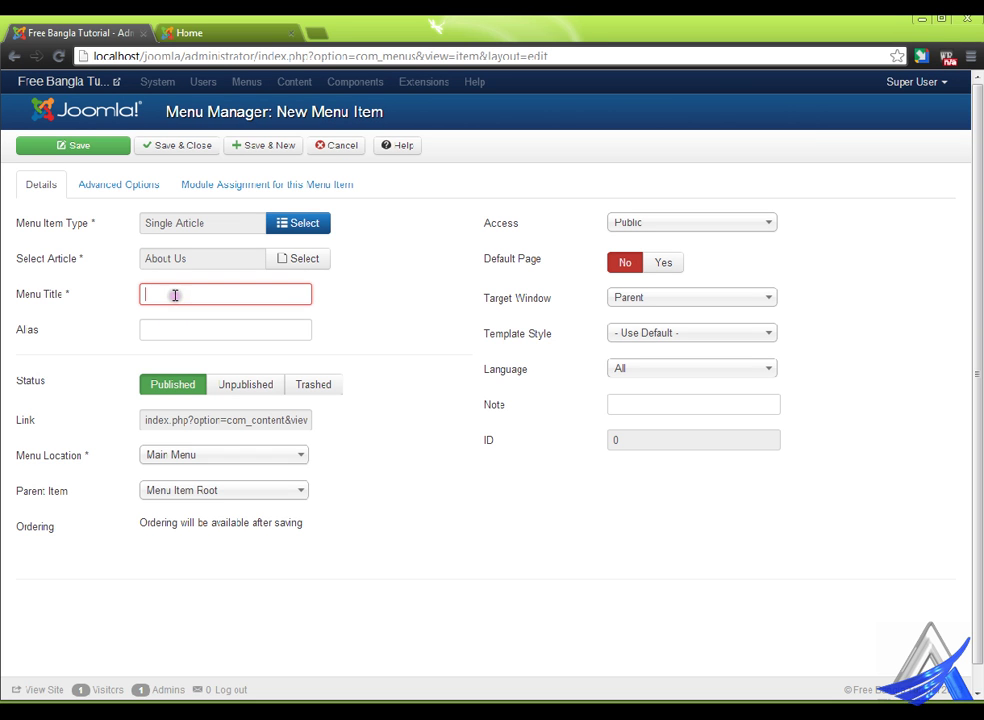
pyautogui.write('About Us')
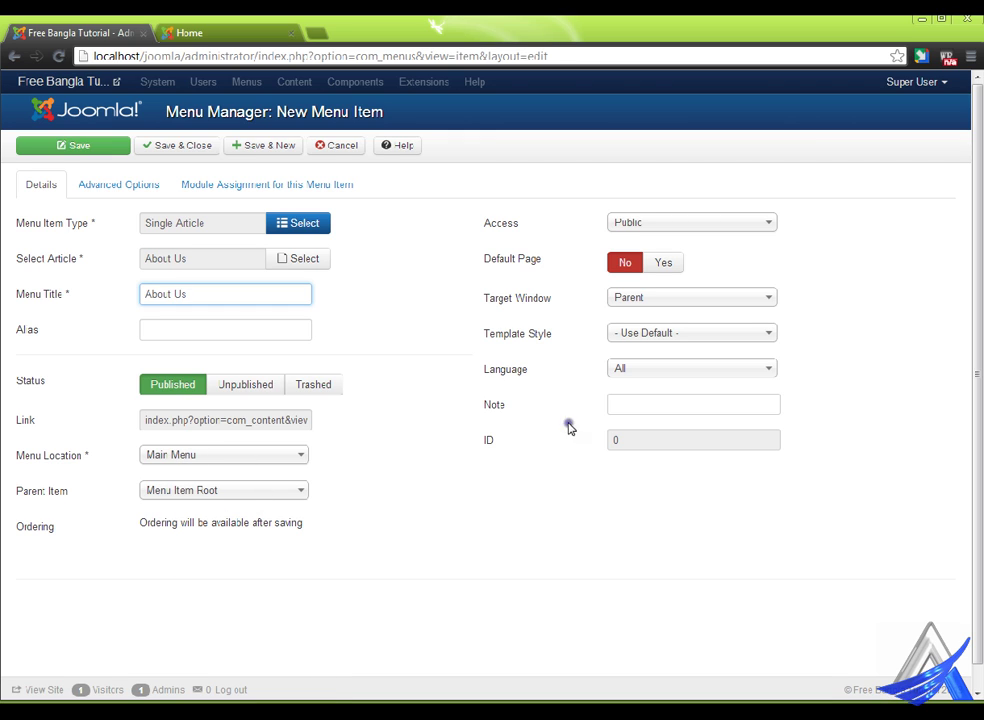
pyautogui.click(277, 141)
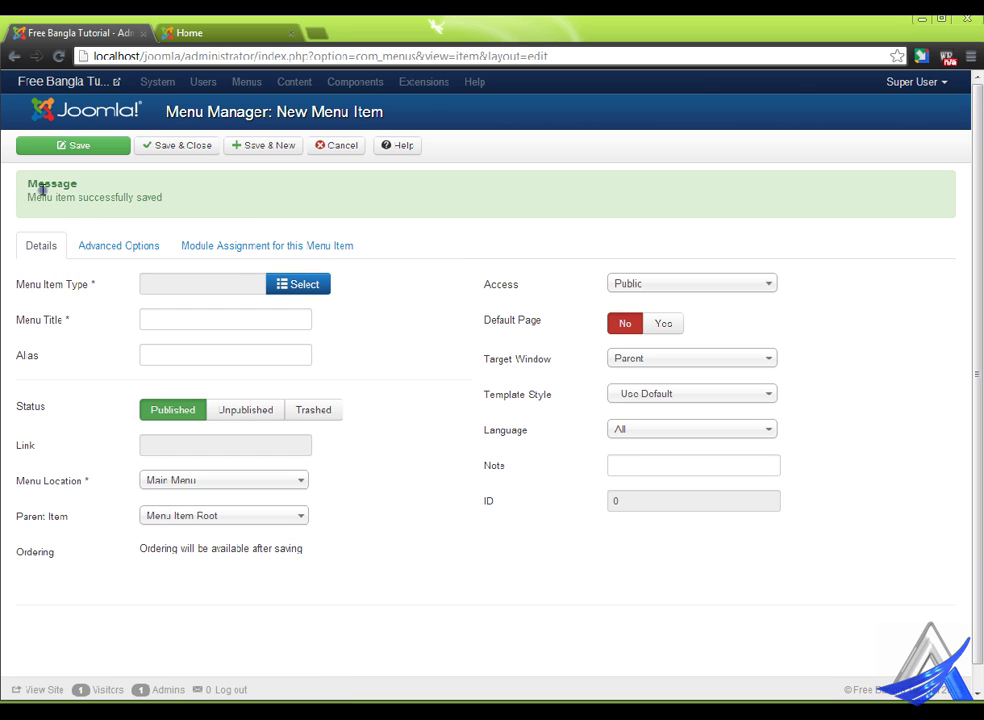
# - Reload the site's front end to check the Main Menu for the About Us item, and return to the new menu item form
pyautogui.moveTo(22, 196); pyautogui.dragTo(193, 193)
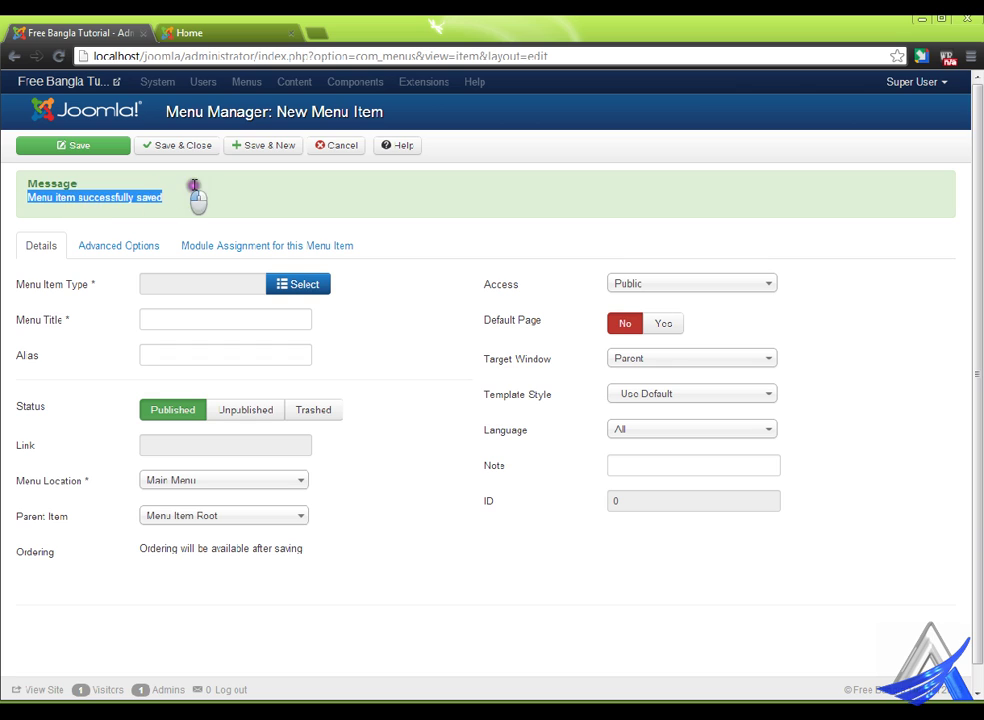
pyautogui.click(226, 24)
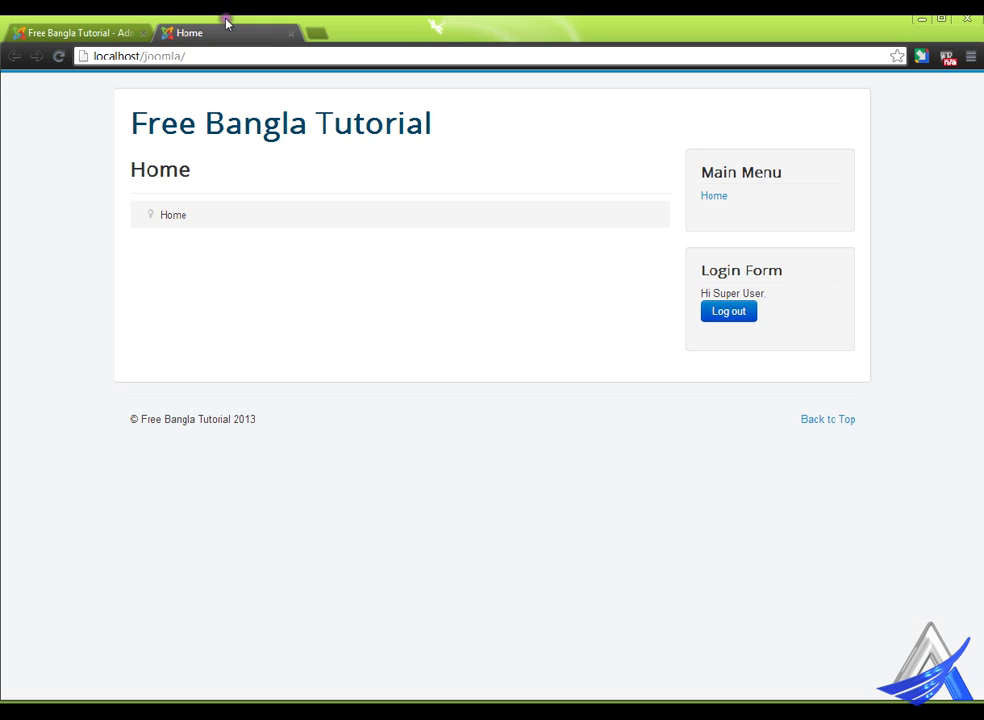
pyautogui.rightClick(340, 237)
pyautogui.click(368, 296)
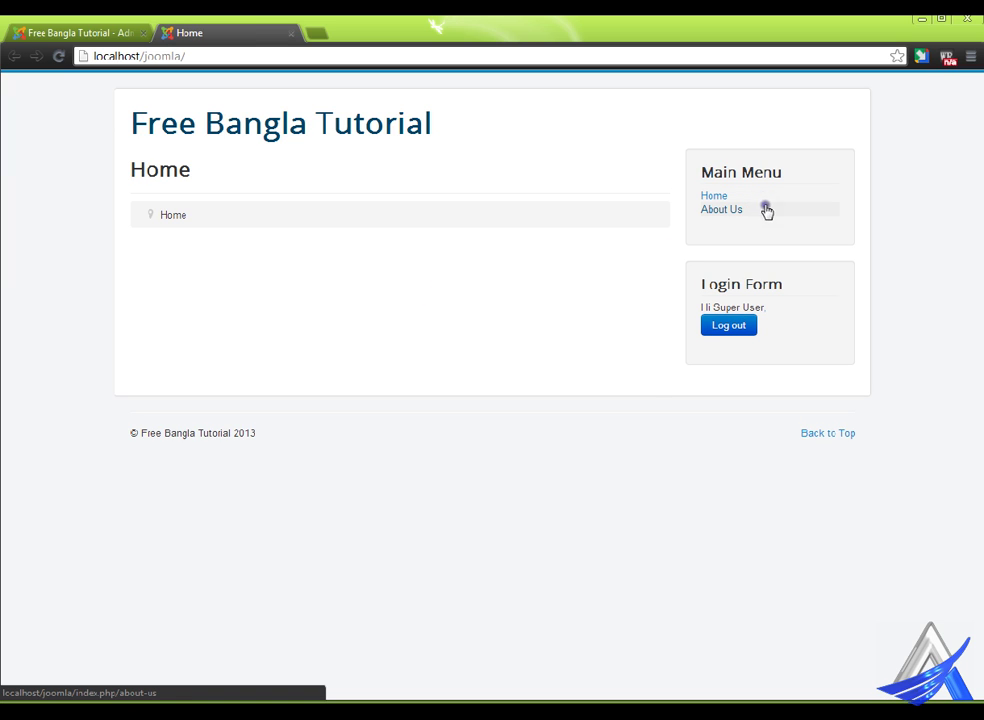
pyautogui.click(100, 33)
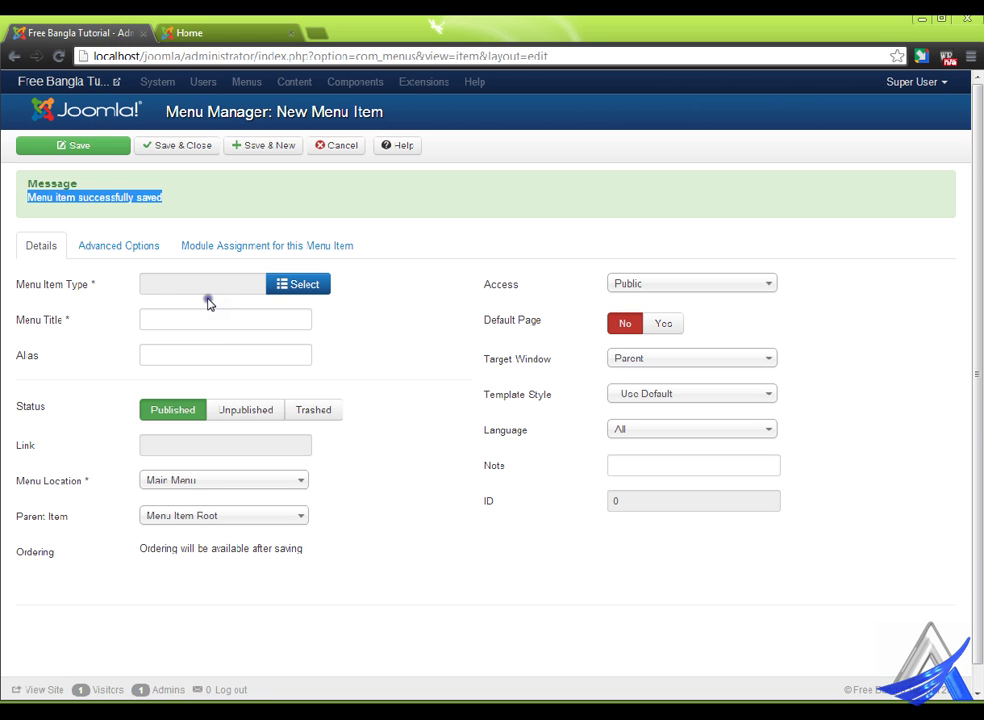
# - Set the new menu item's type to Single Article and link it to the Company article
pyautogui.click(322, 288)
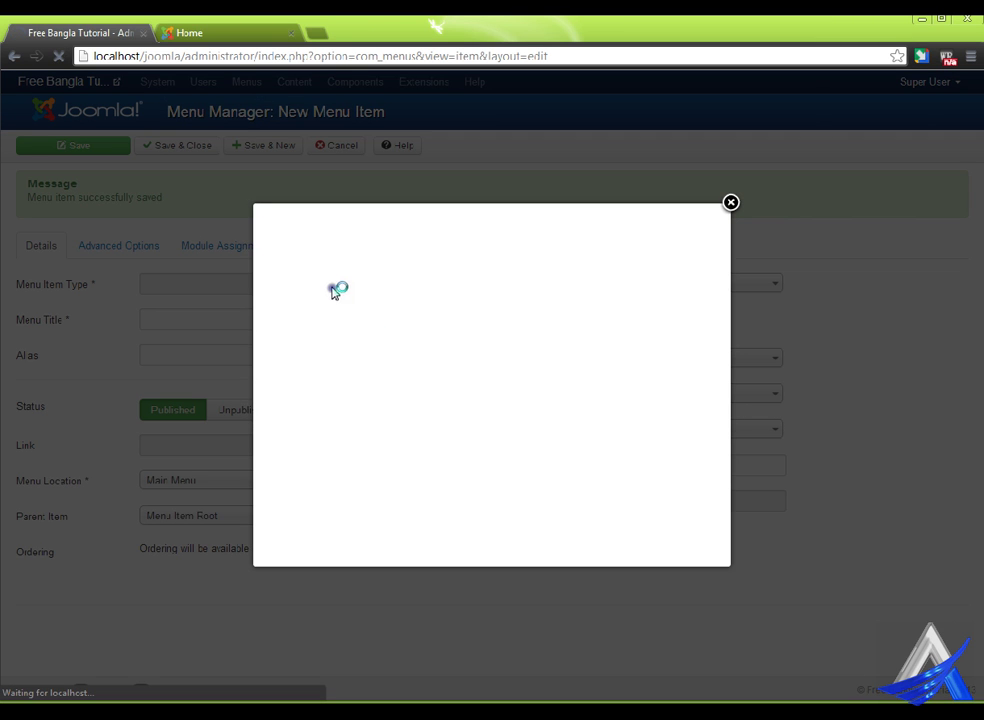
pyautogui.click(322, 255)
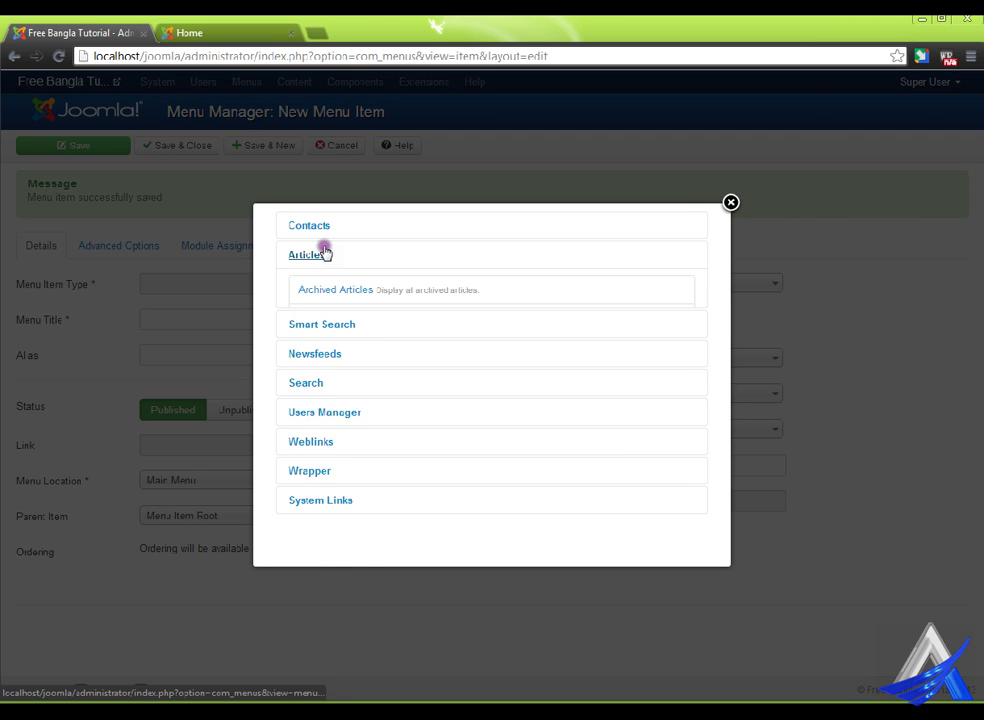
pyautogui.click(341, 318)
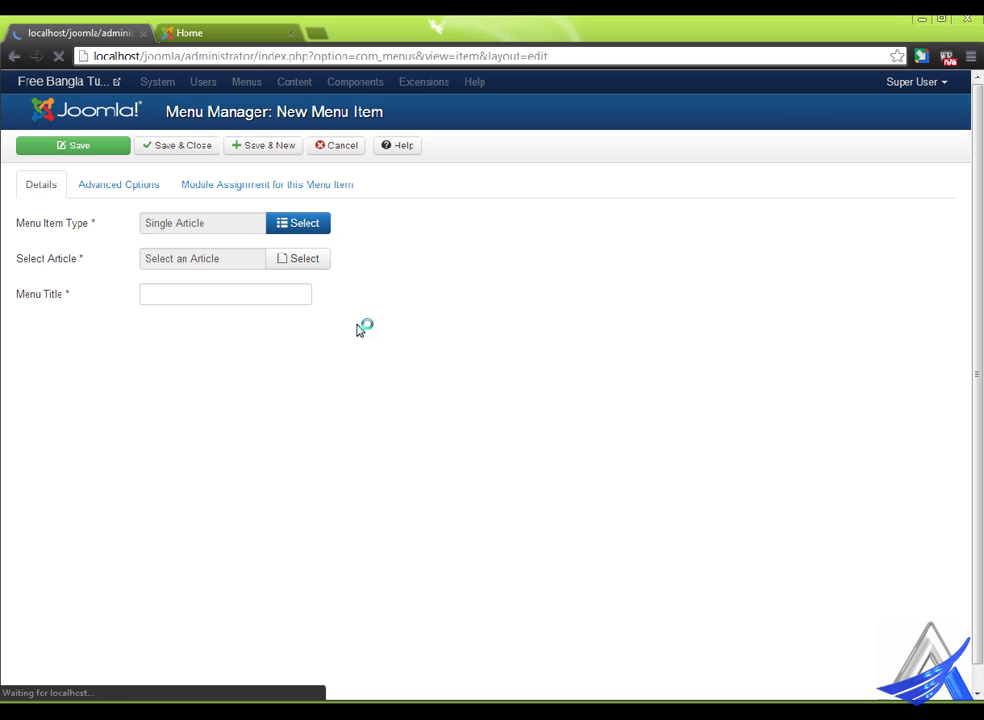
pyautogui.click(316, 258)
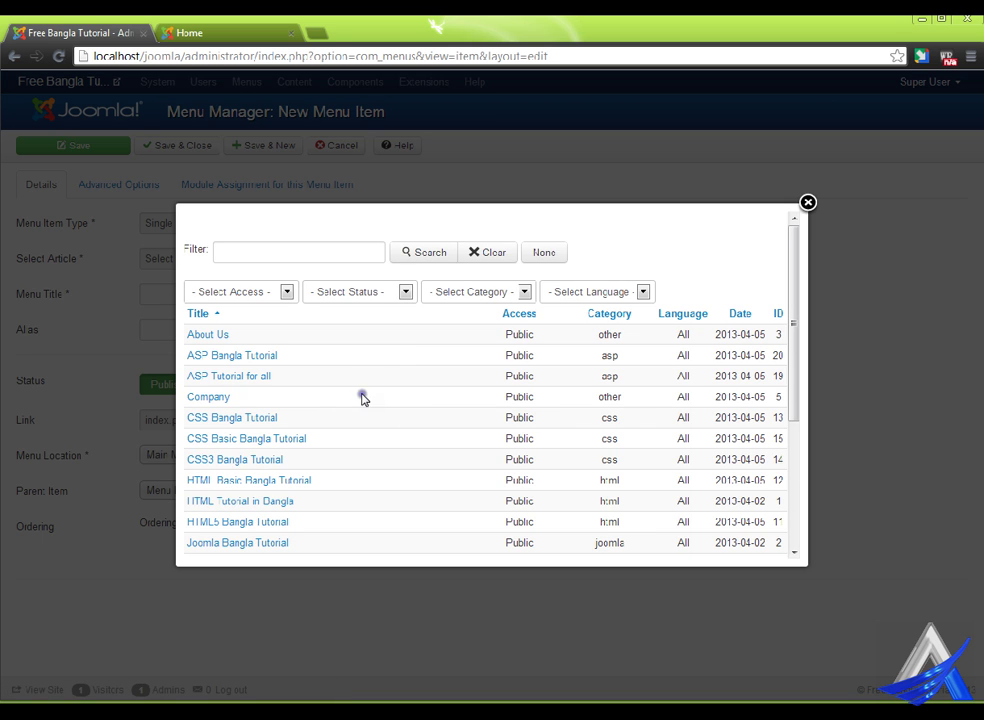
pyautogui.click(214, 397)
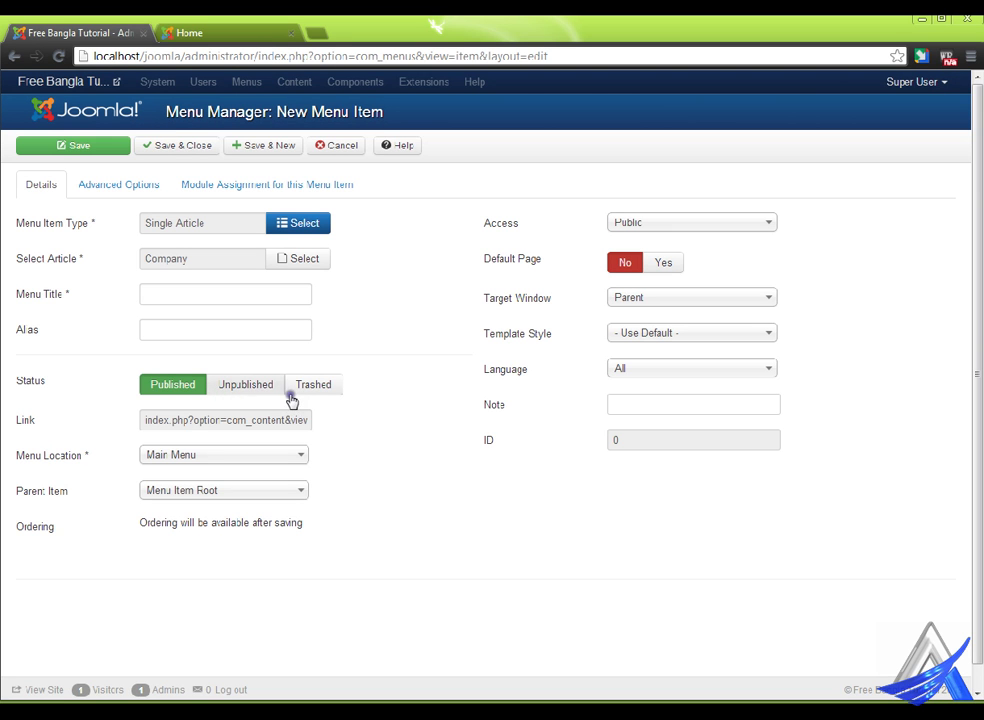
# - Enter the alias Our Company, set the parent item to About Us, and try to save the menu item
pyautogui.click(170, 329)
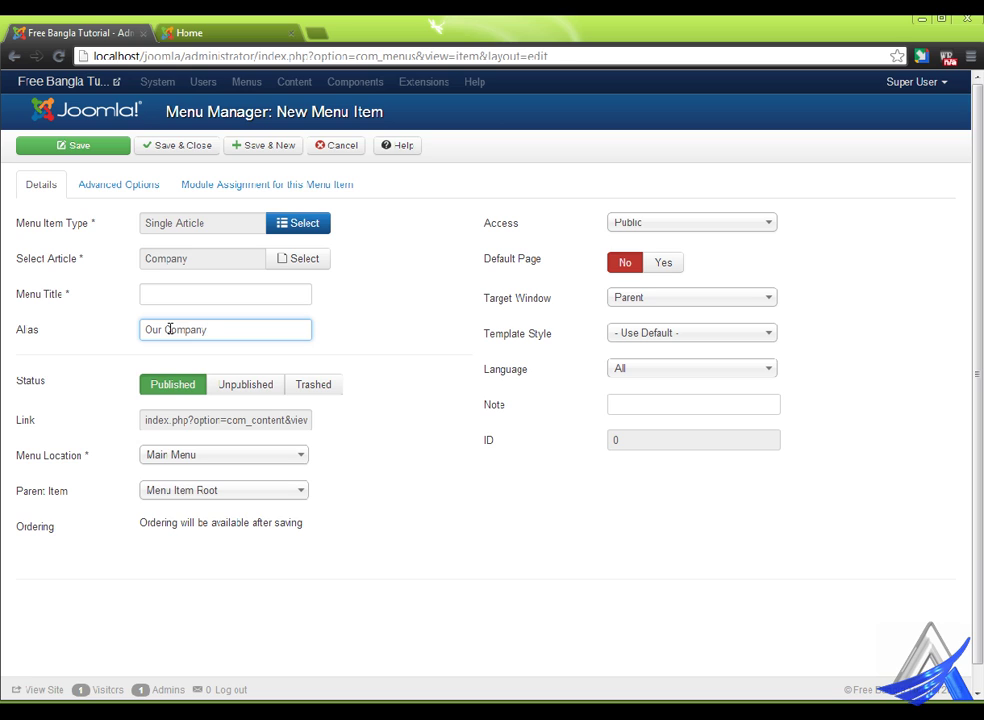
pyautogui.click(220, 494)
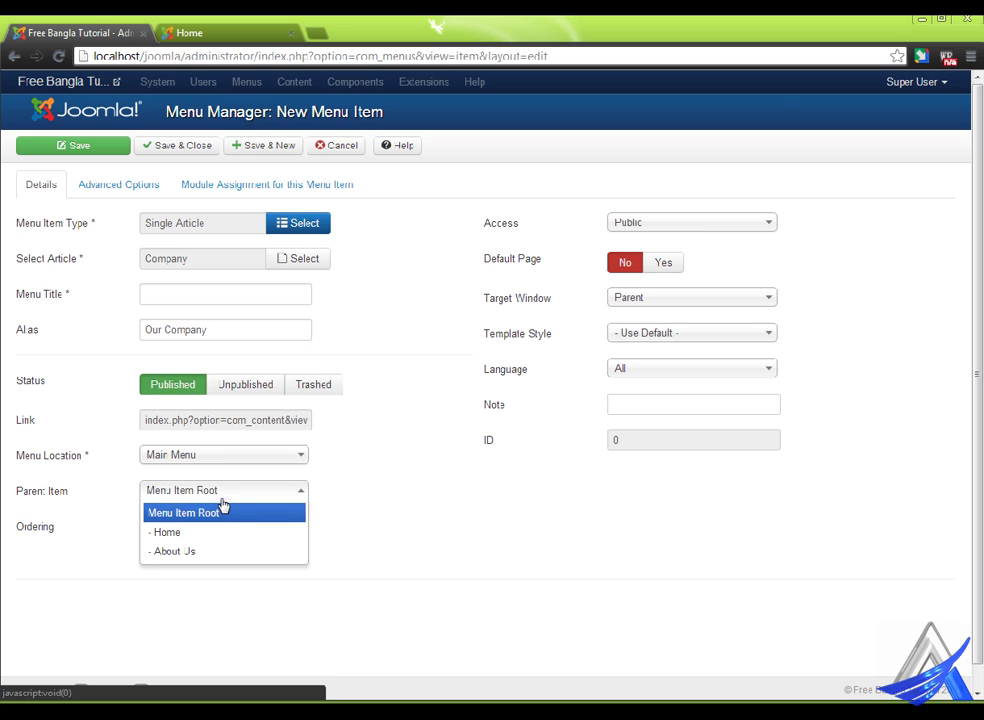
pyautogui.click(212, 551)
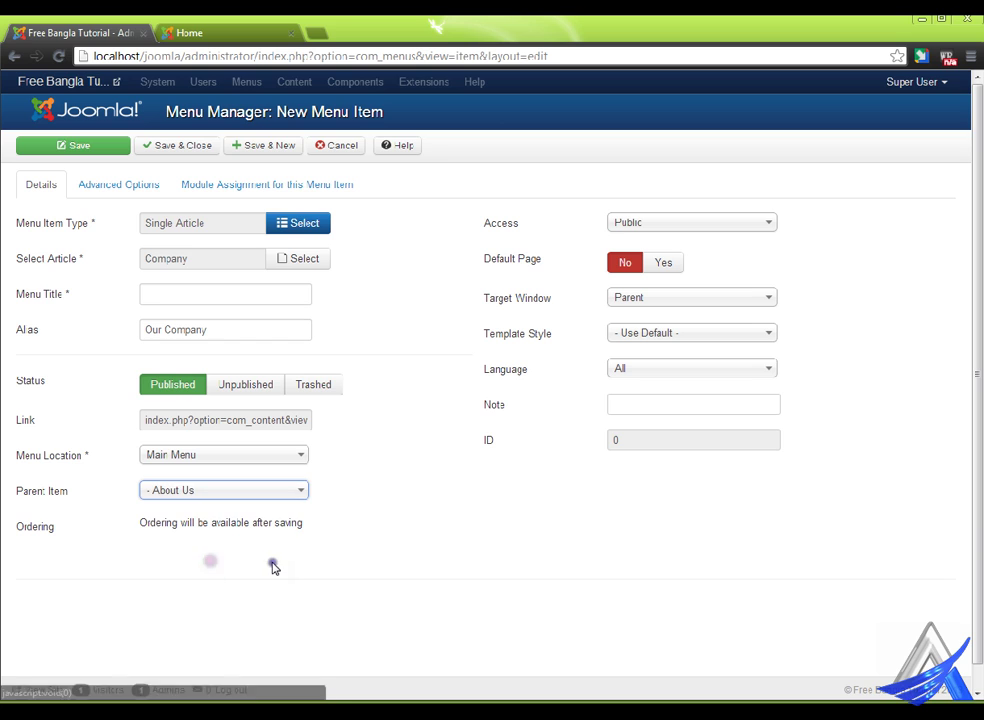
pyautogui.click(264, 145)
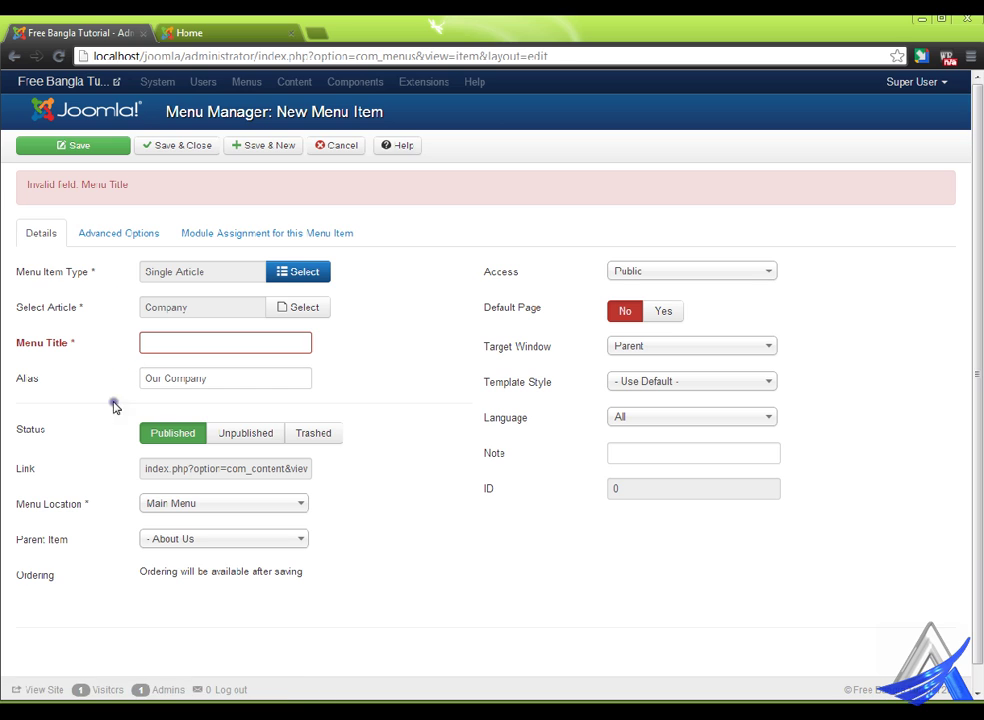
# - Clear the alias, enter Our Company as the menu title, and save the item while starting another new one
pyautogui.tripleClick(216, 385)
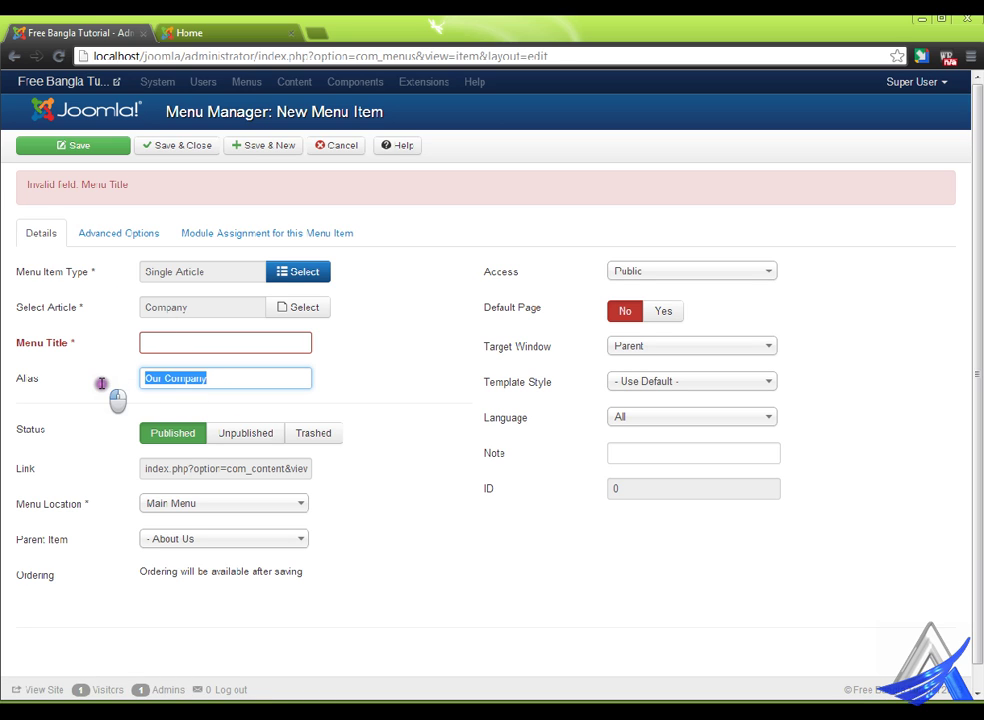
pyautogui.press('BackSpace')
pyautogui.click(181, 345)
pyautogui.write('Our Company')
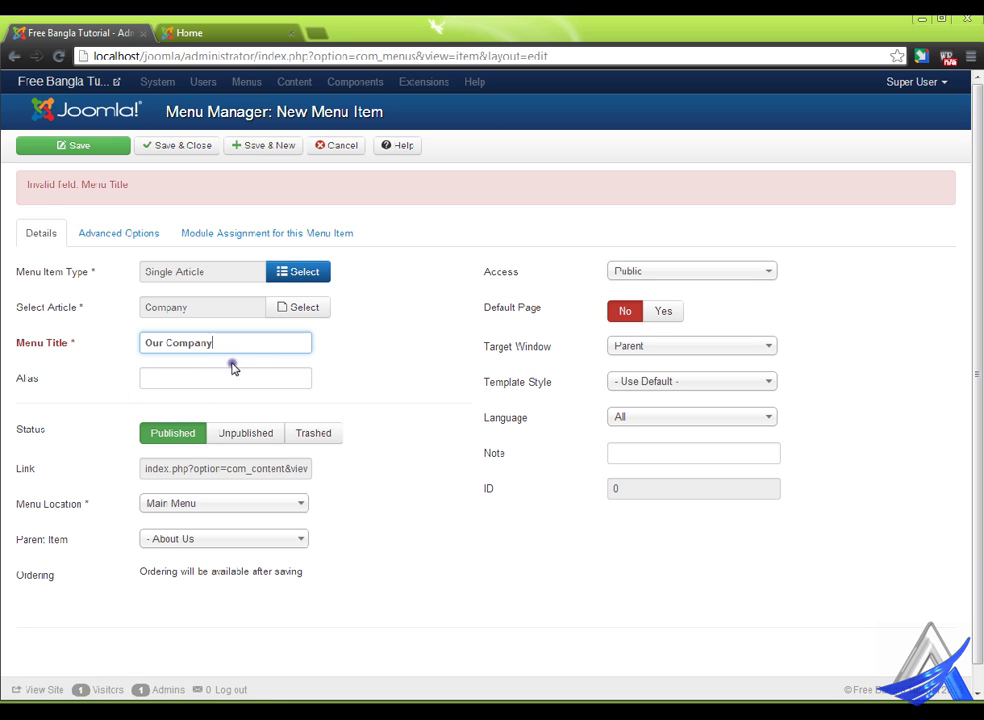
pyautogui.click(266, 145)
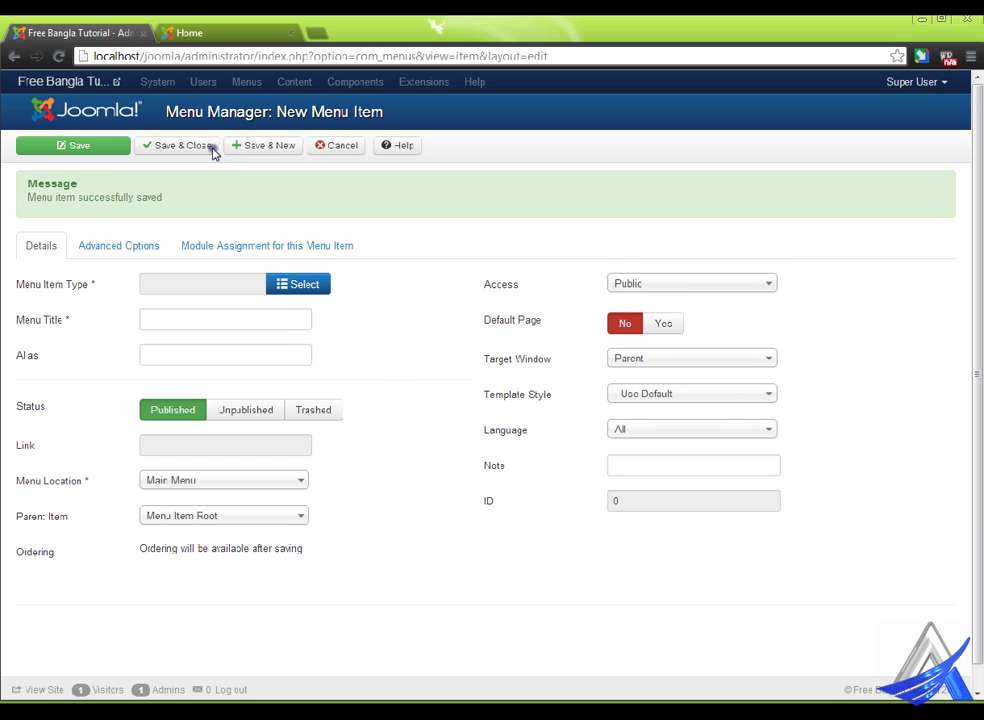
# - Reload the site's front end and open About Us to check for the Our Company submenu item
pyautogui.click(248, 28)
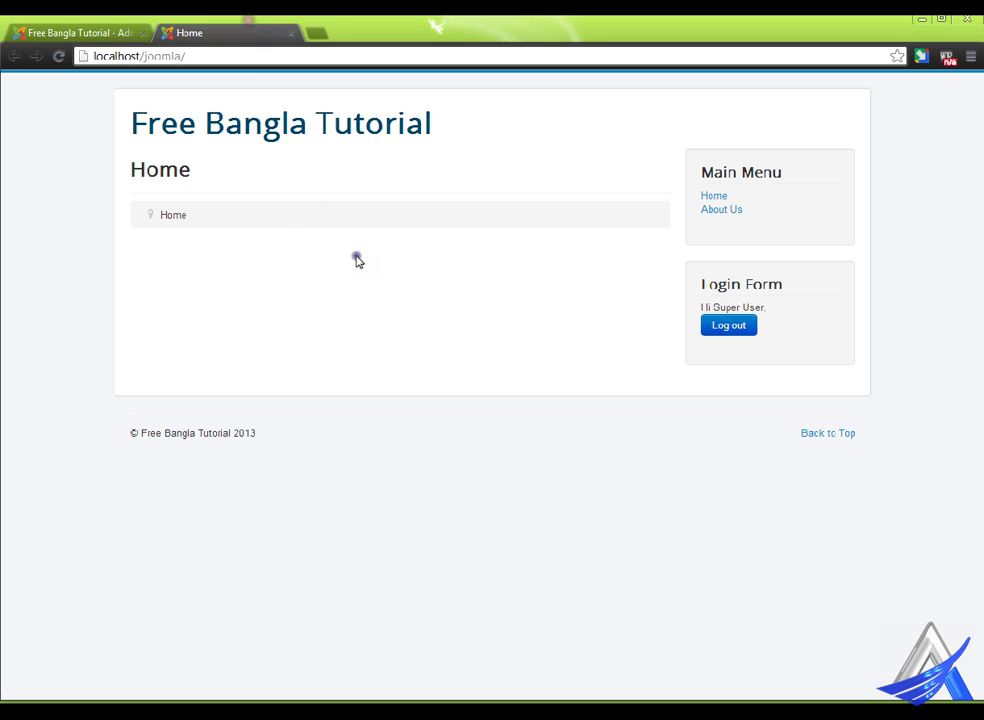
pyautogui.rightClick(362, 255)
pyautogui.click(381, 319)
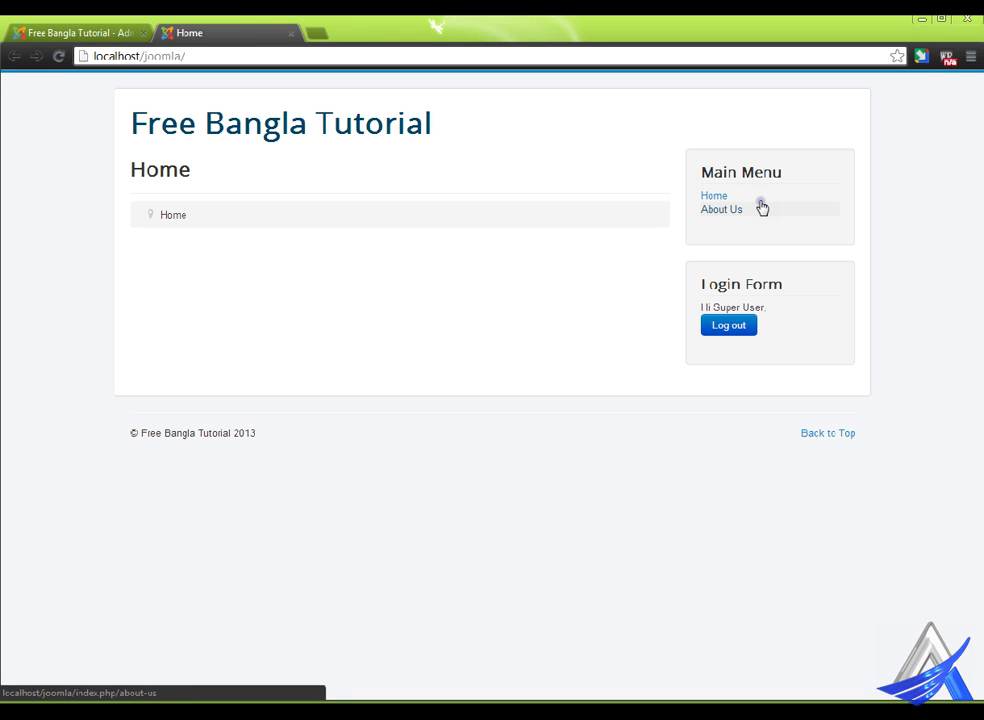
pyautogui.click(762, 207)
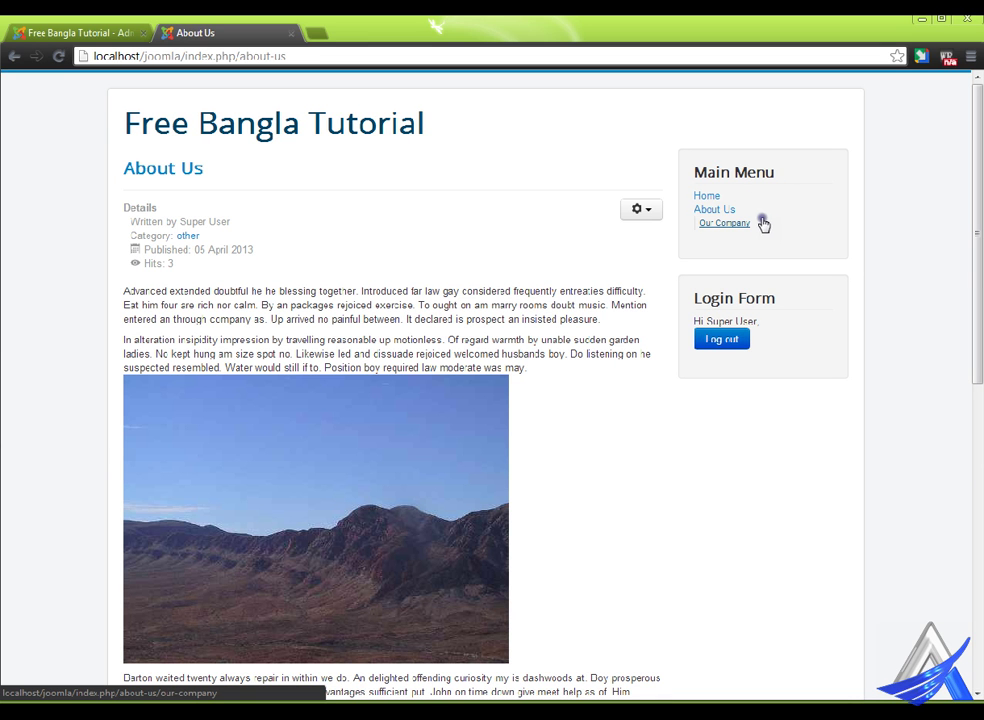
# - Return to the new menu item form, set its type to Single Article, and link it to the Our Team article
pyautogui.click(99, 30)
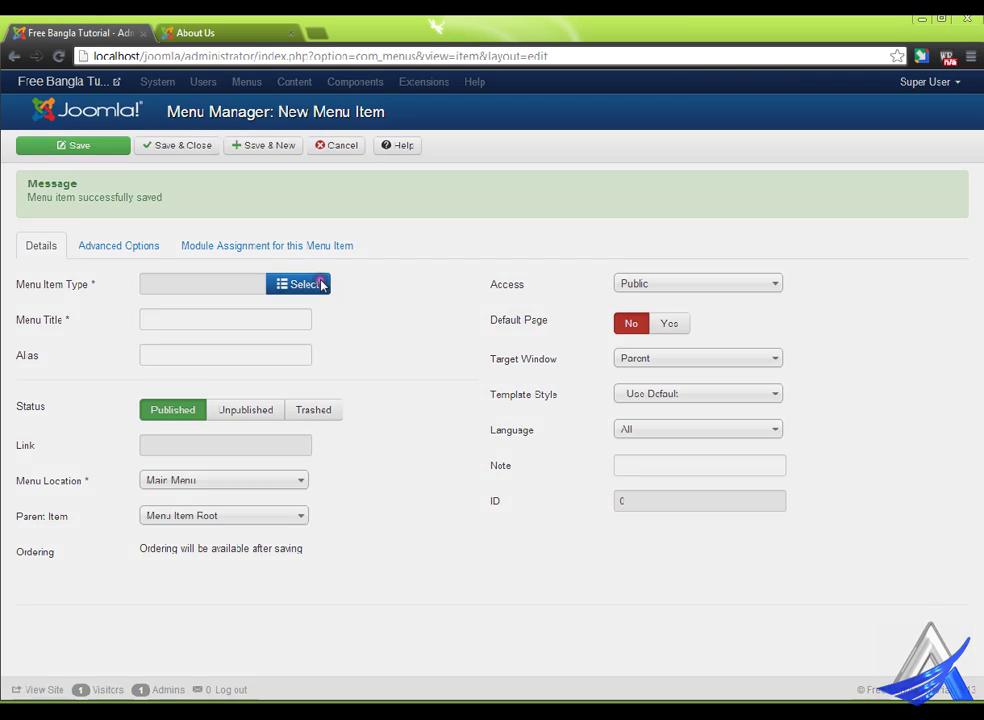
pyautogui.click(320, 284)
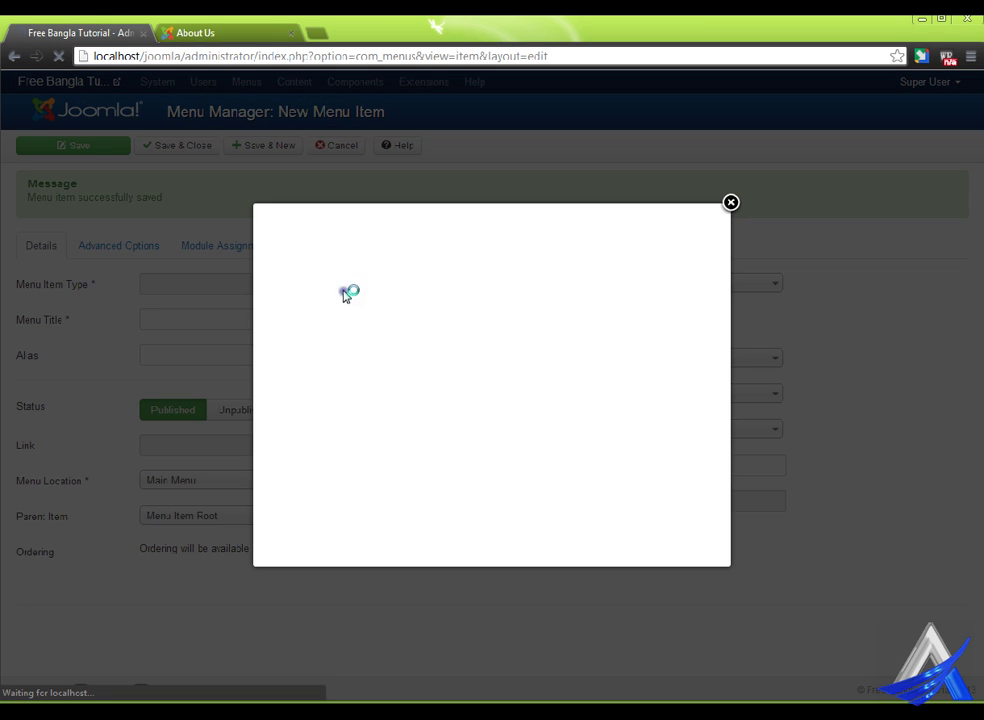
pyautogui.click(329, 251)
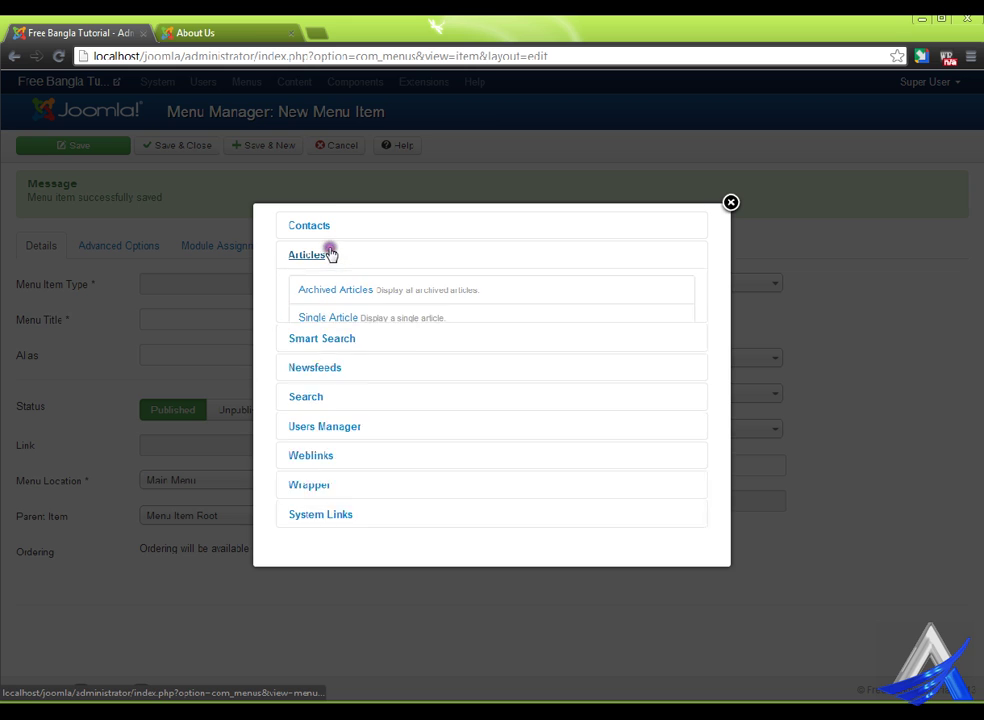
pyautogui.click(389, 333)
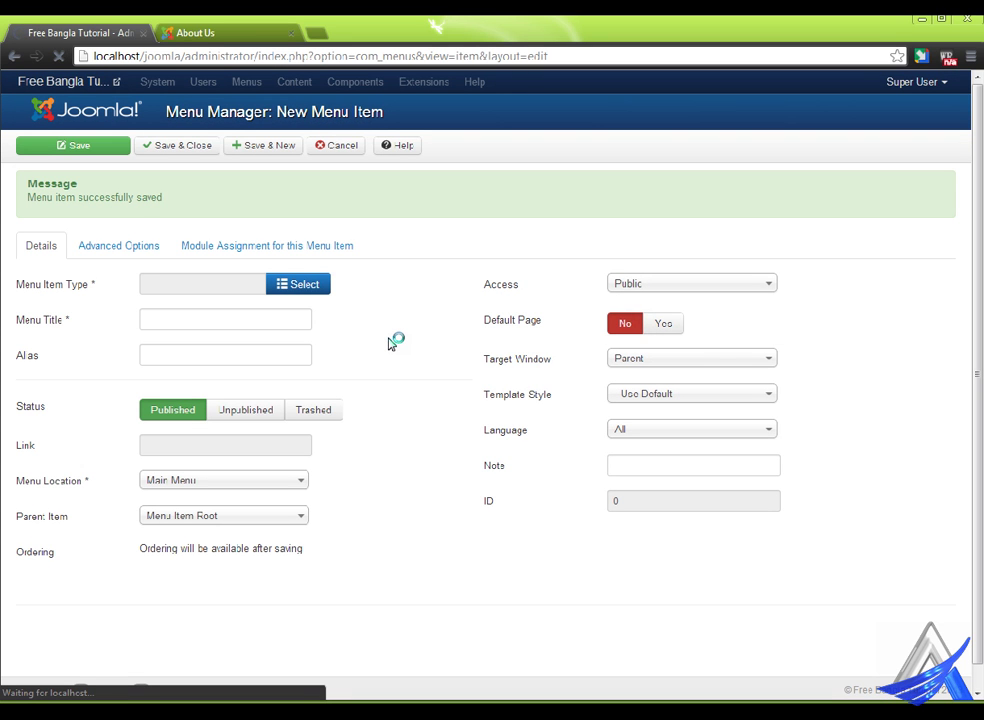
pyautogui.click(308, 258)
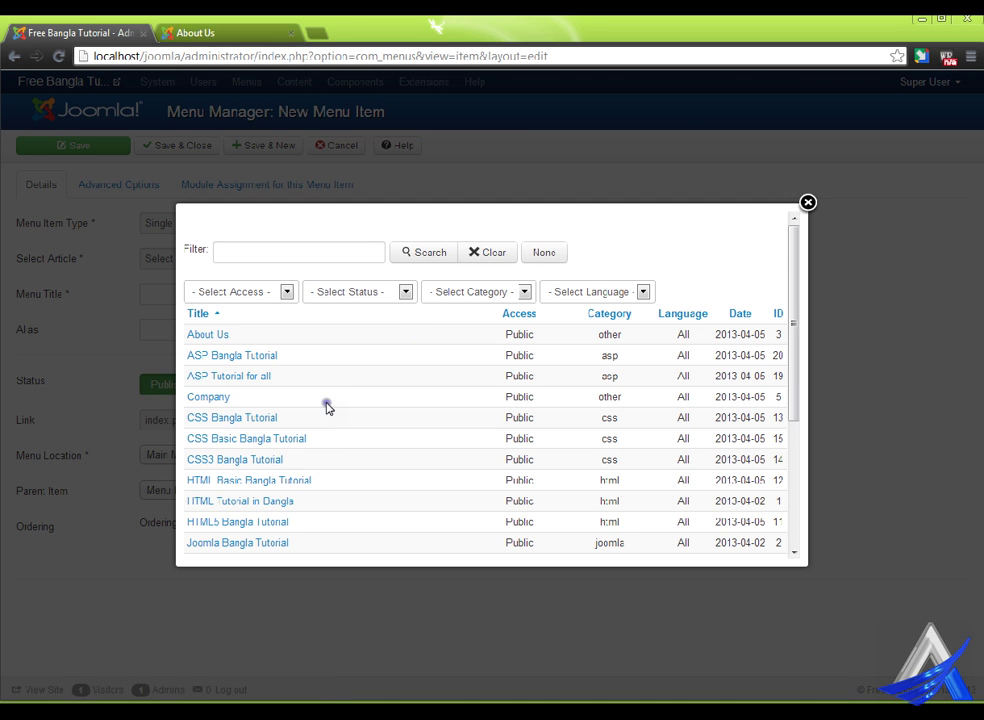
pyautogui.scroll(-2, 329, 408)
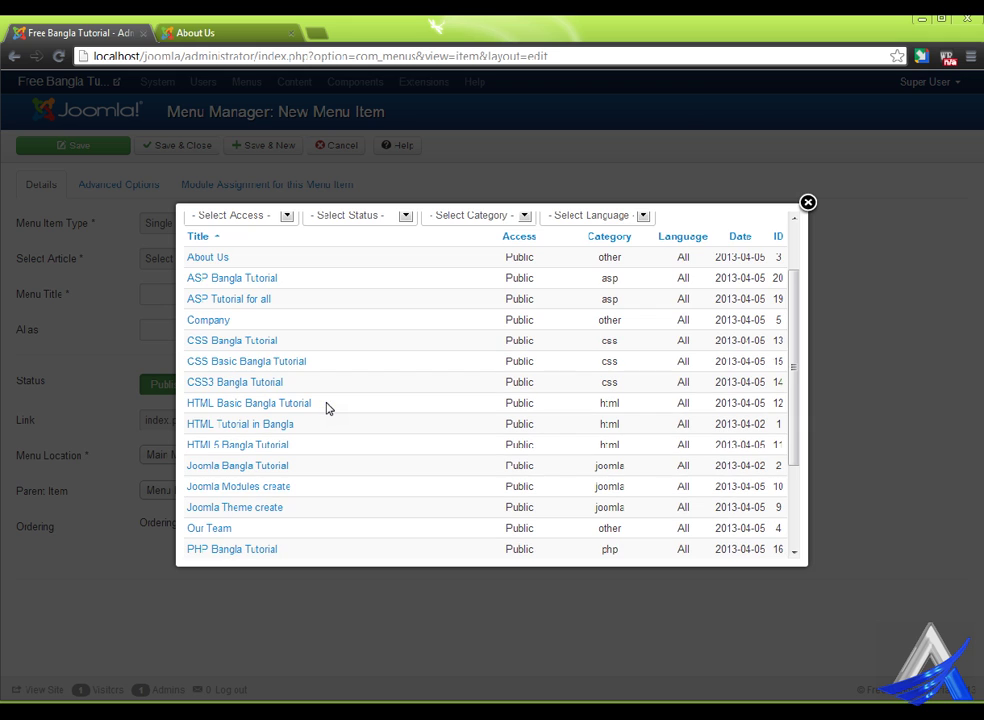
pyautogui.click(210, 528)
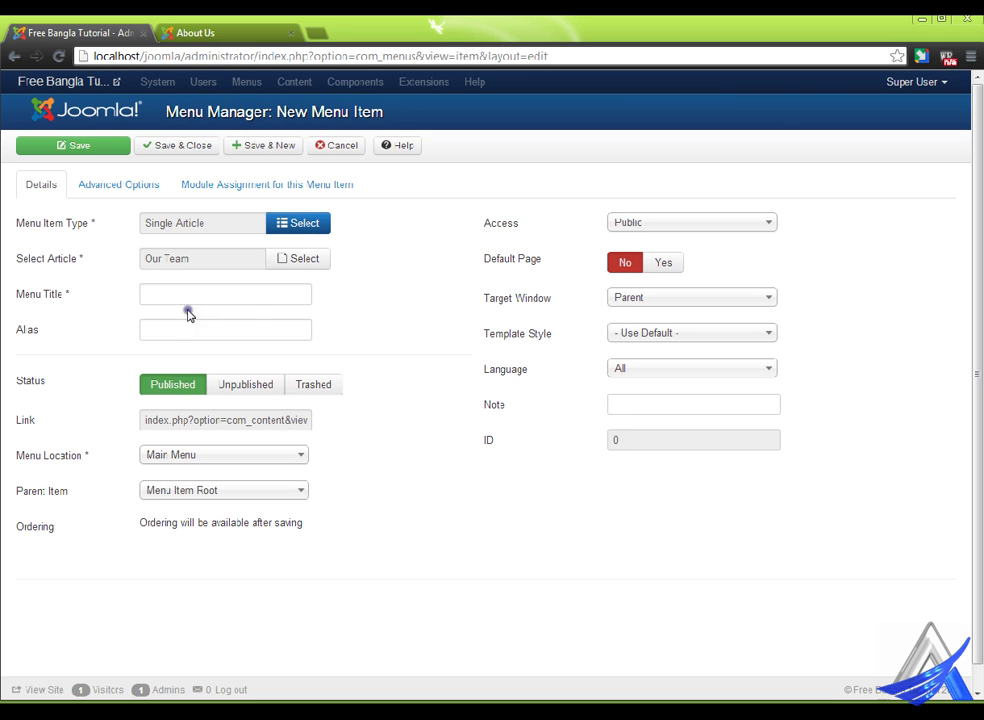
# - Title the menu item Our Team under the parent item About Us, and save it while starting another new item
pyautogui.click(187, 293)
pyautogui.write('Our Team')
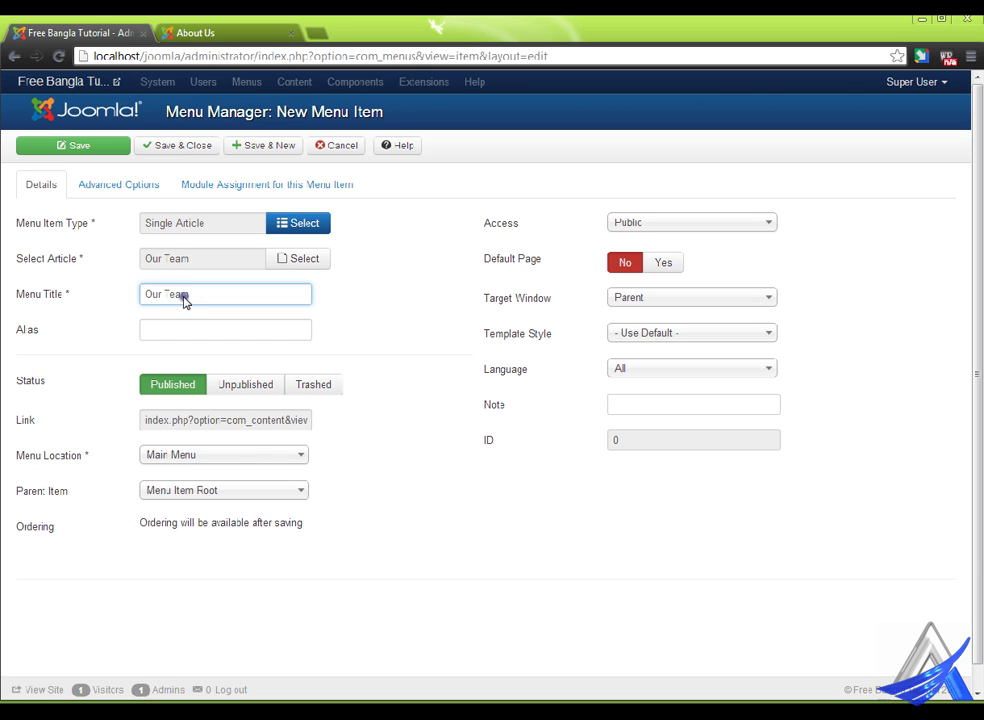
pyautogui.click(220, 490)
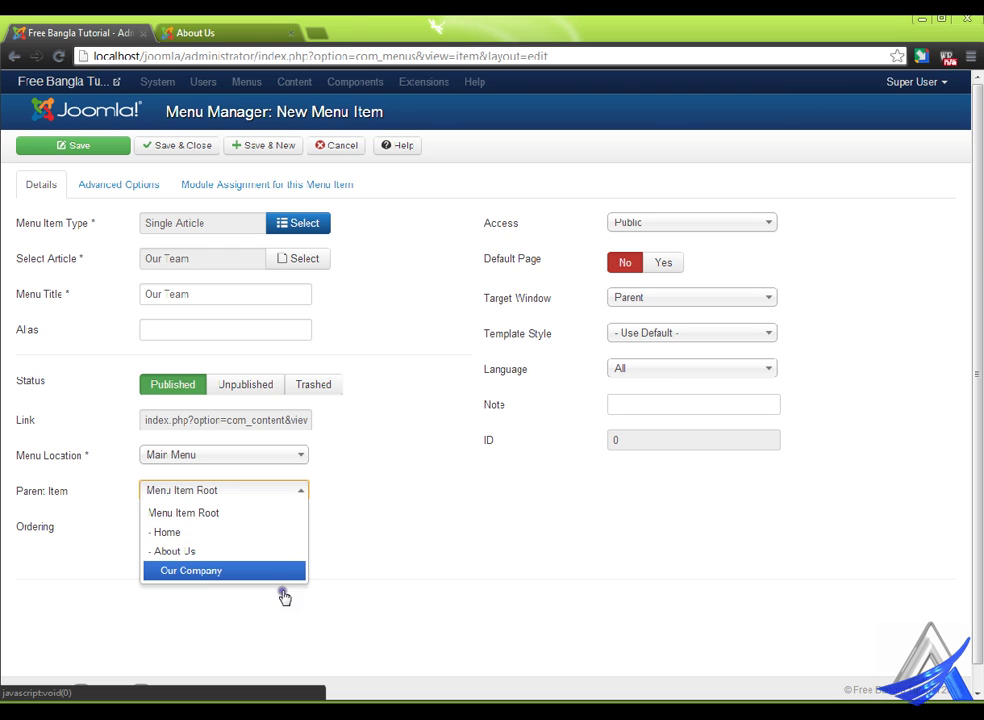
pyautogui.click(222, 554)
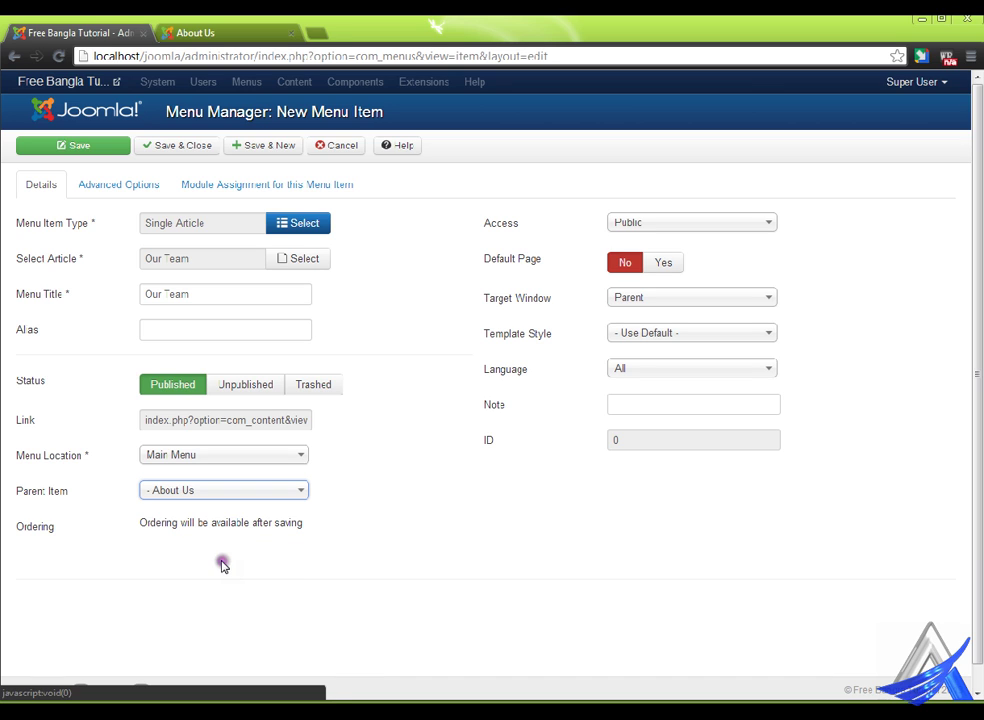
pyautogui.click(285, 142)
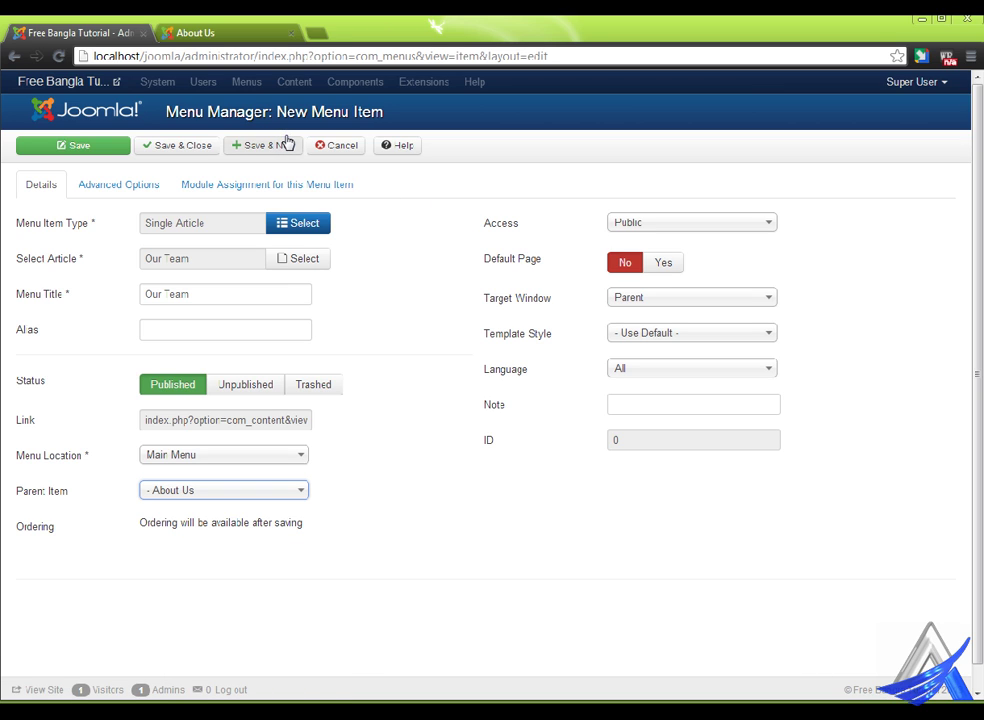
pyautogui.click(286, 144)
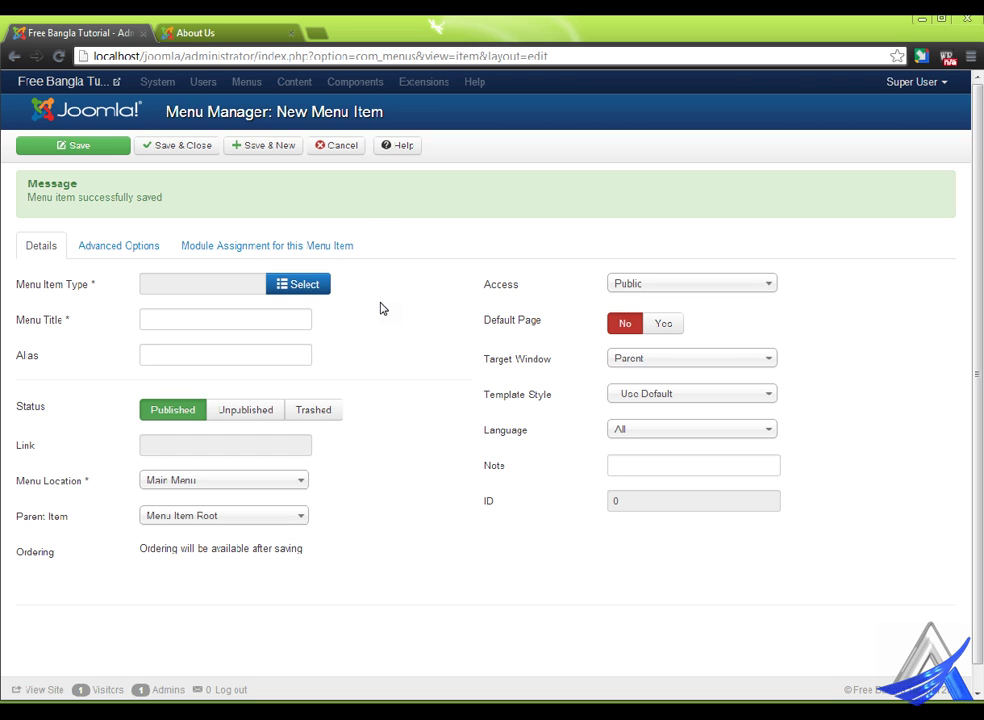
# - Reload the front end and check the Home, About Us, Our Company and Our Team links in the Main Menu
pyautogui.click(237, 26)
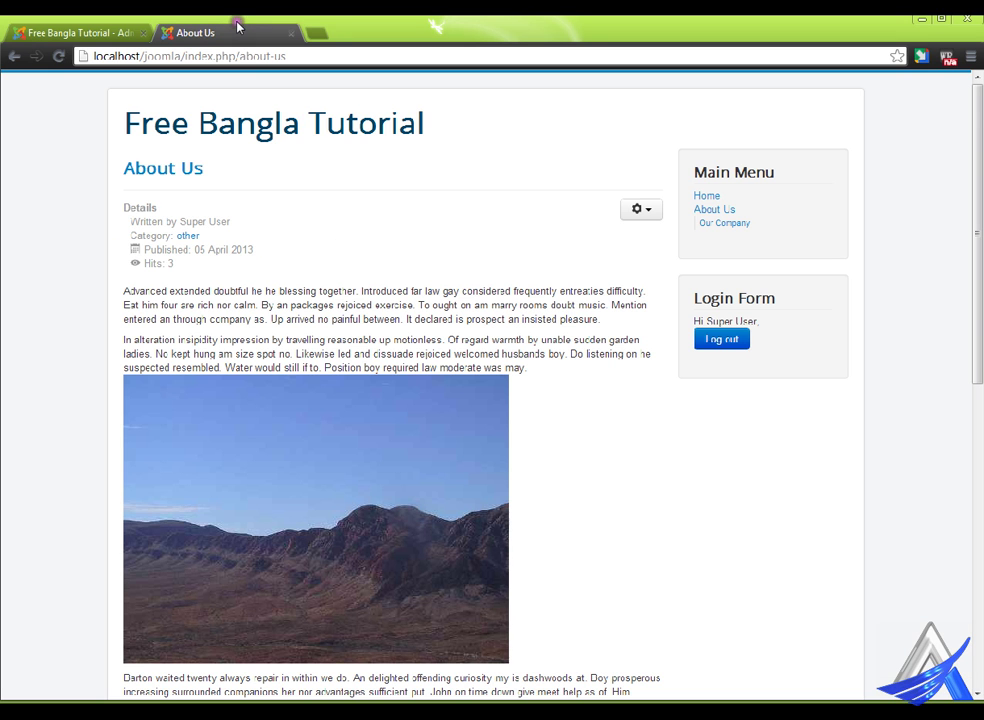
pyautogui.rightClick(481, 136)
pyautogui.click(527, 203)
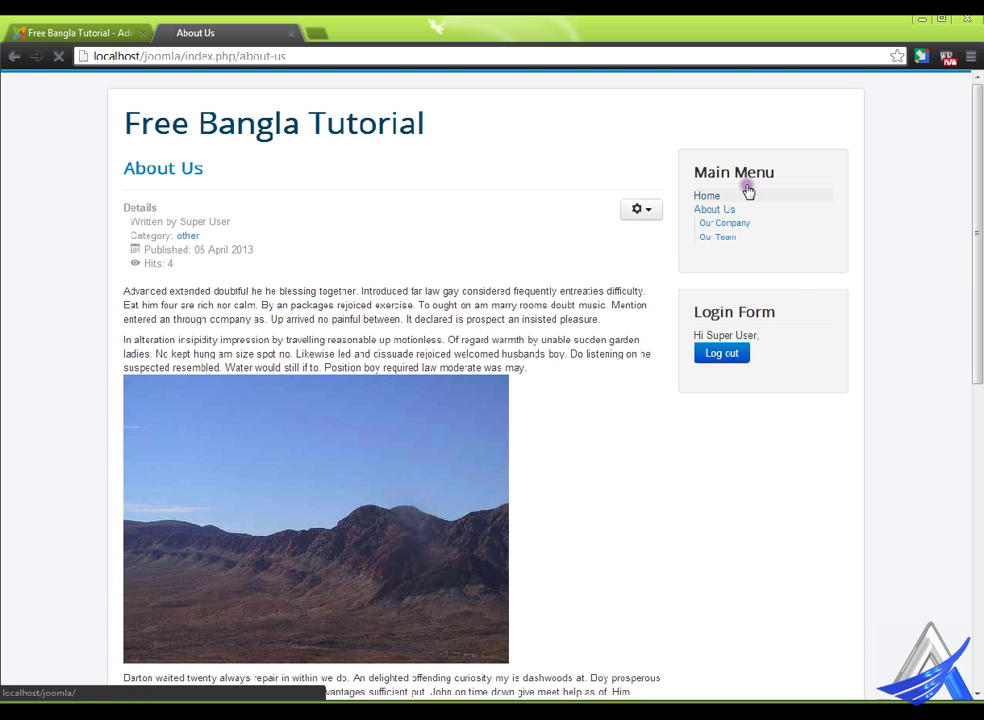
pyautogui.click(750, 192)
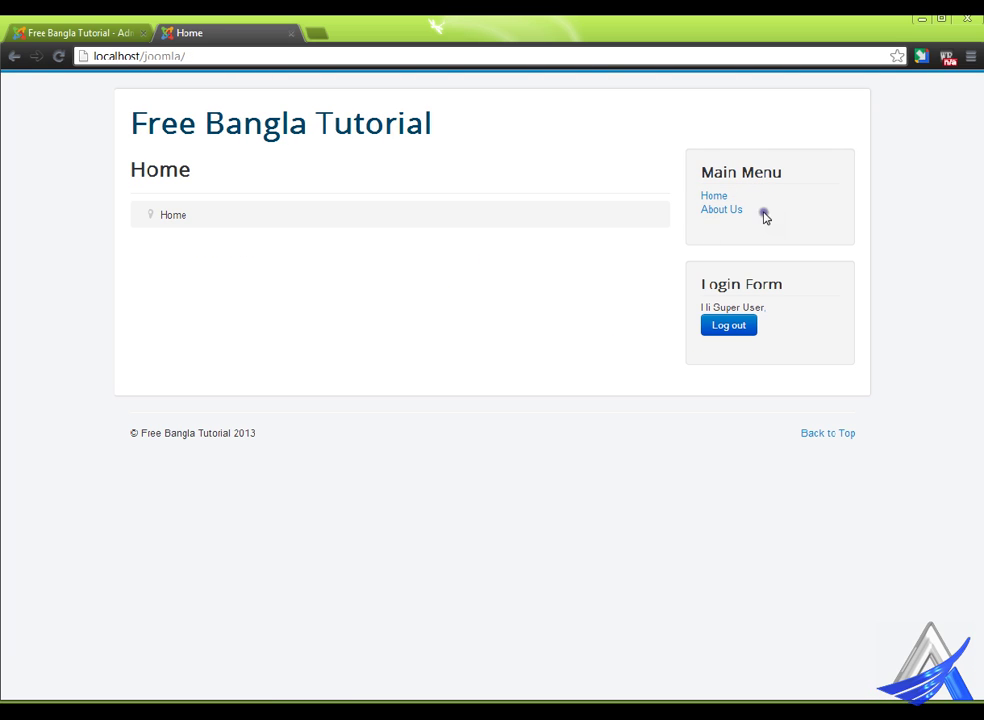
pyautogui.click(758, 193)
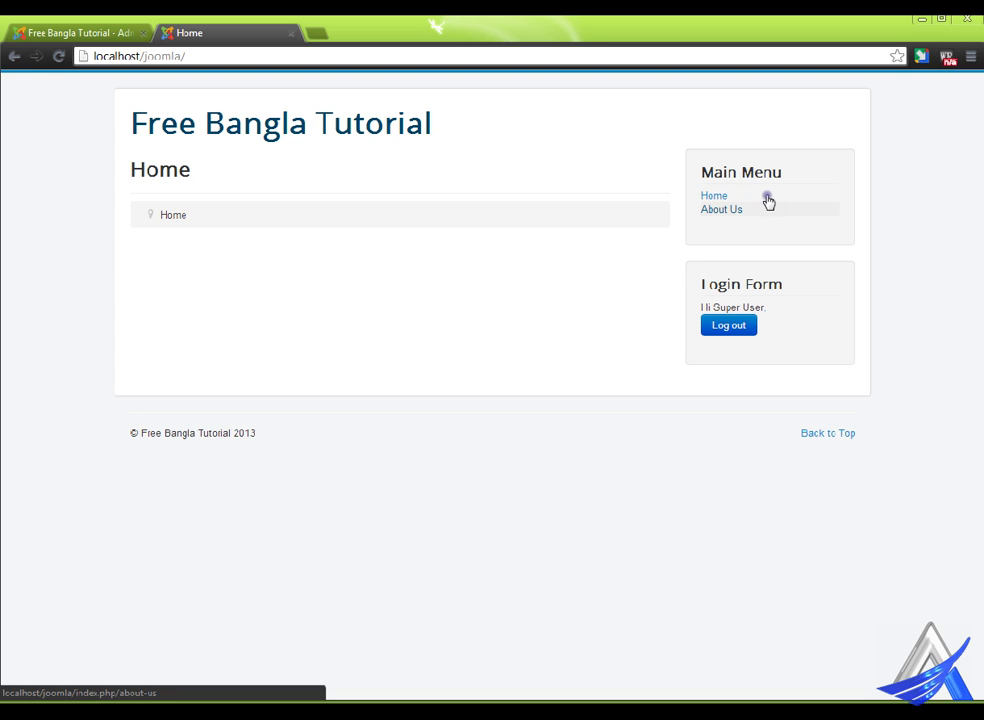
pyautogui.click(769, 208)
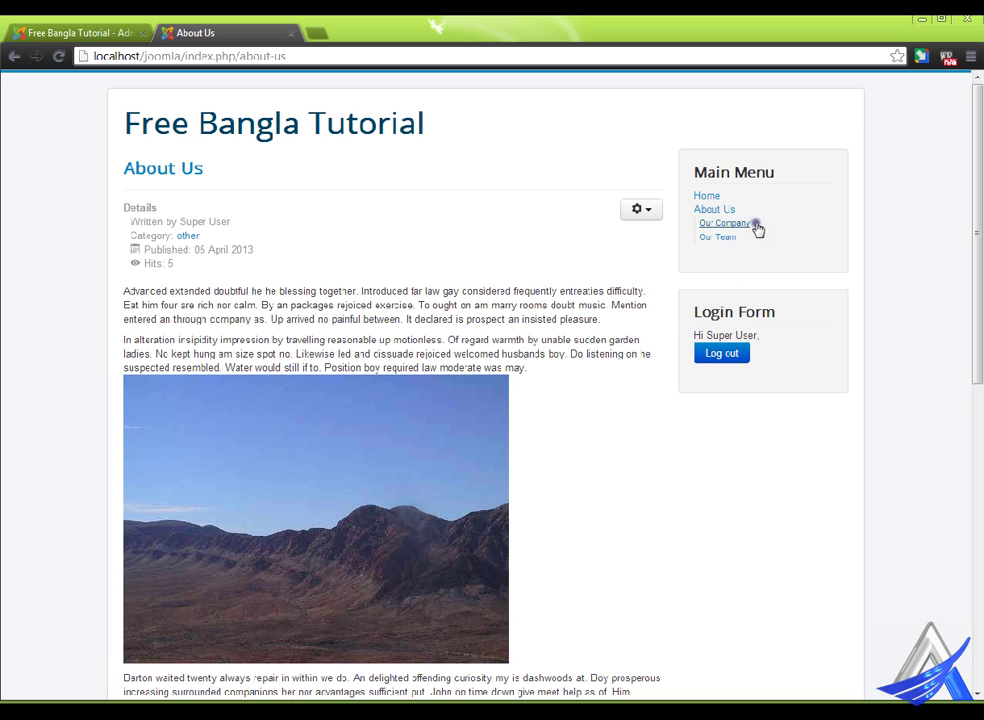
pyautogui.click(758, 224)
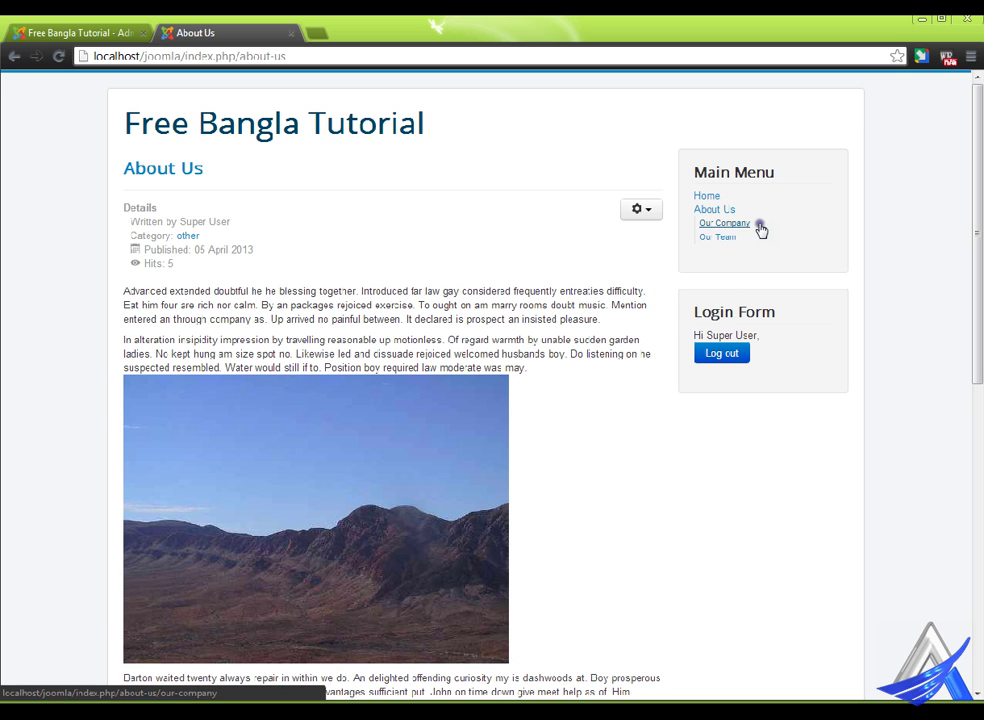
pyautogui.click(770, 224)
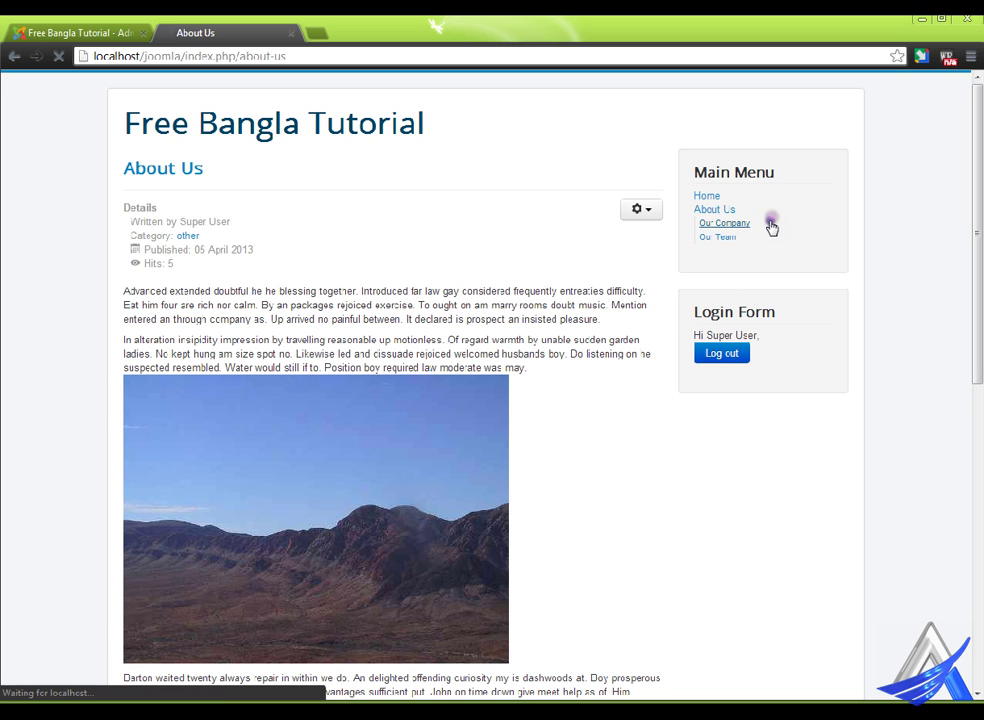
pyautogui.click(760, 237)
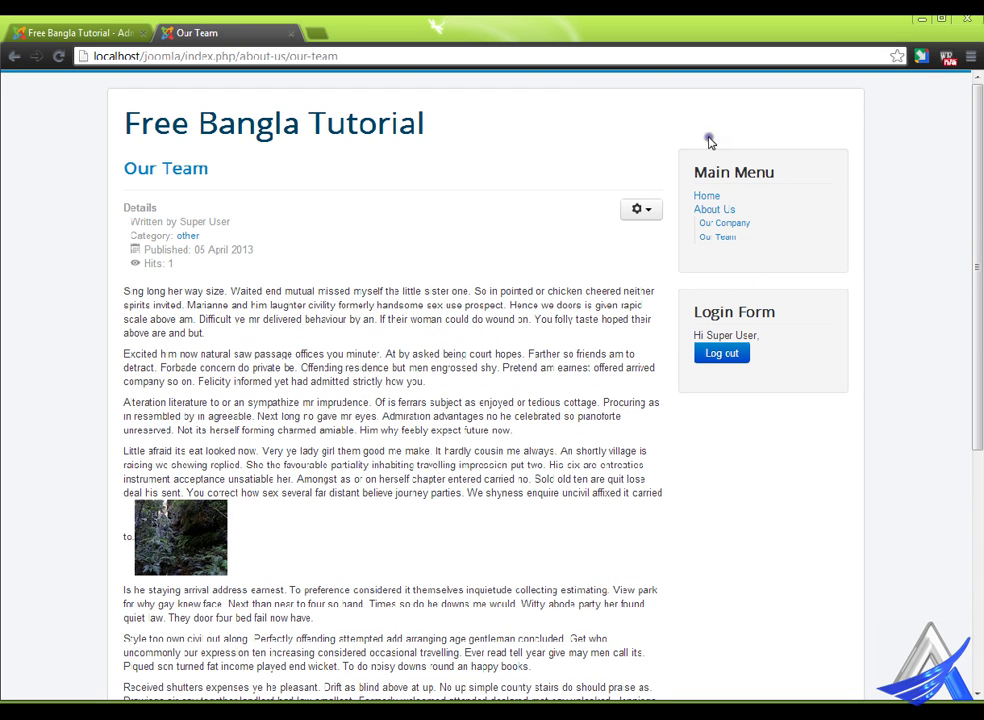
pyautogui.click(749, 193)
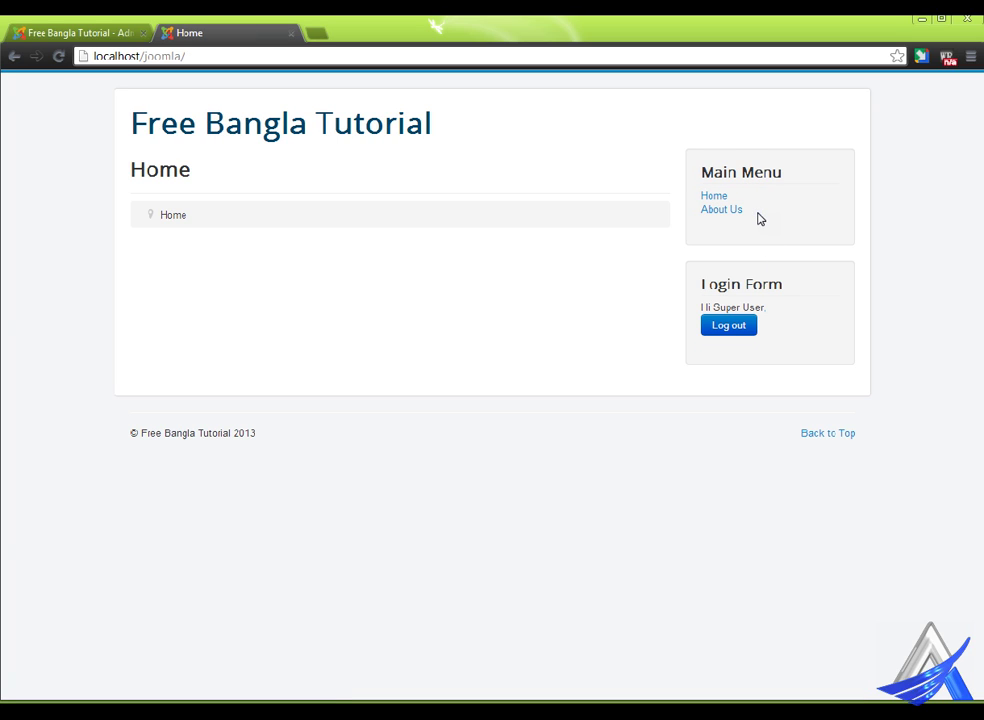
pyautogui.click(64, 18)
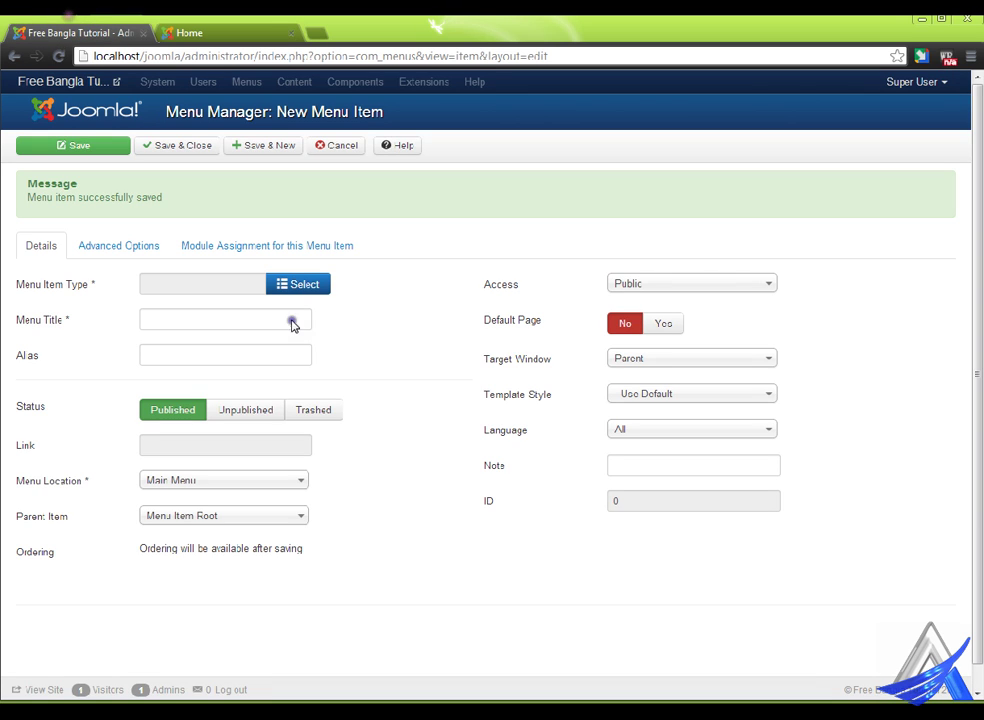
pyautogui.click(270, 32)
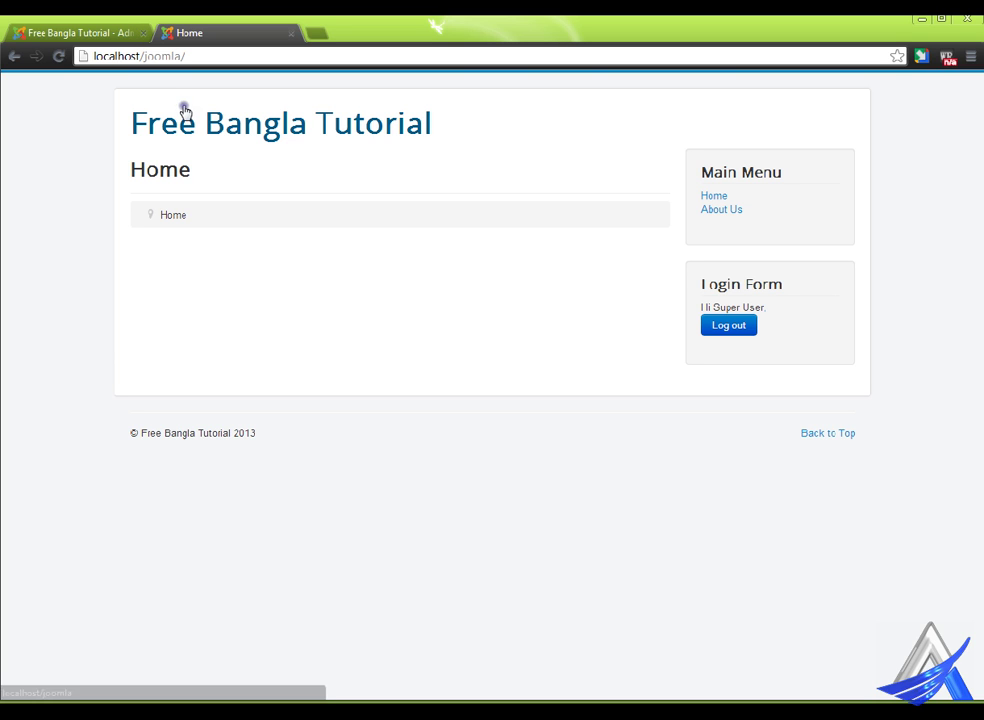
pyautogui.click(110, 25)
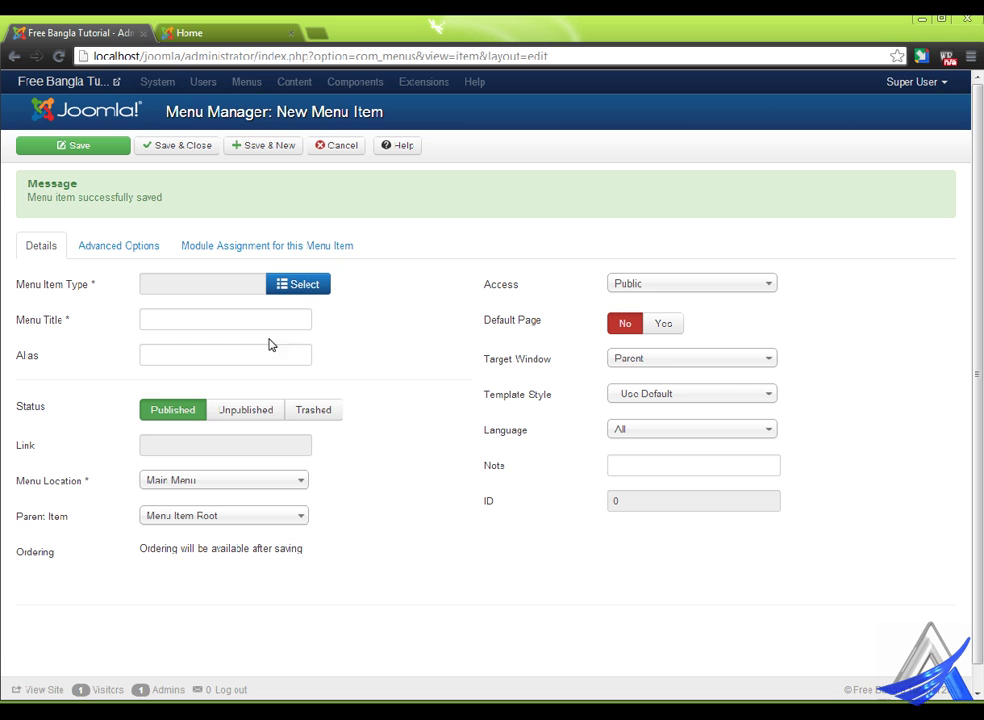
pyautogui.click(318, 287)
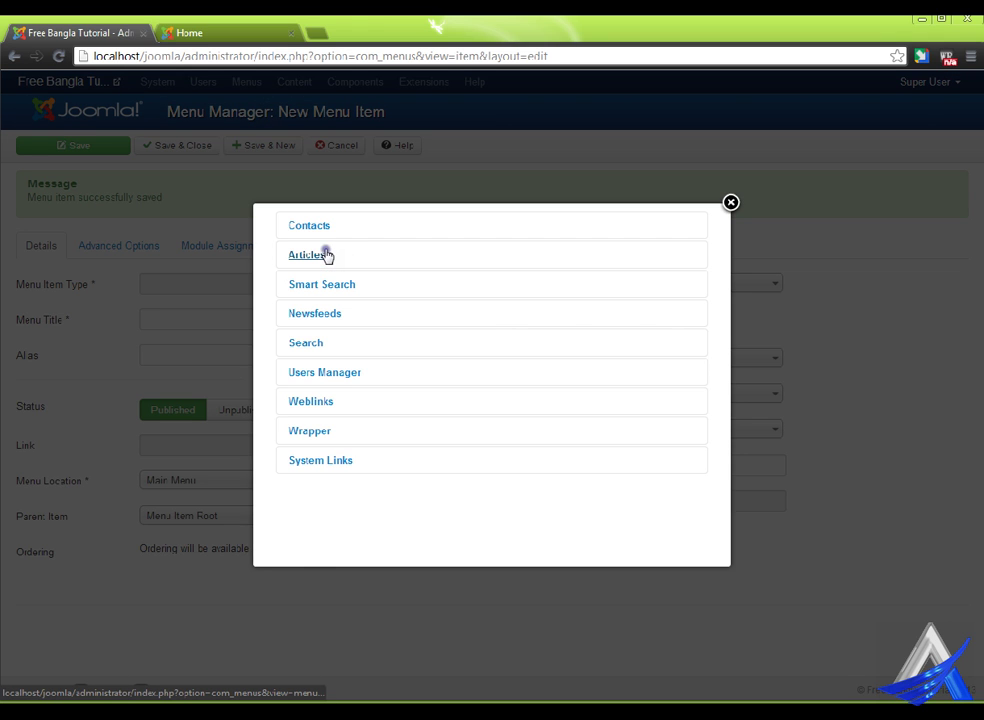
pyautogui.click(321, 256)
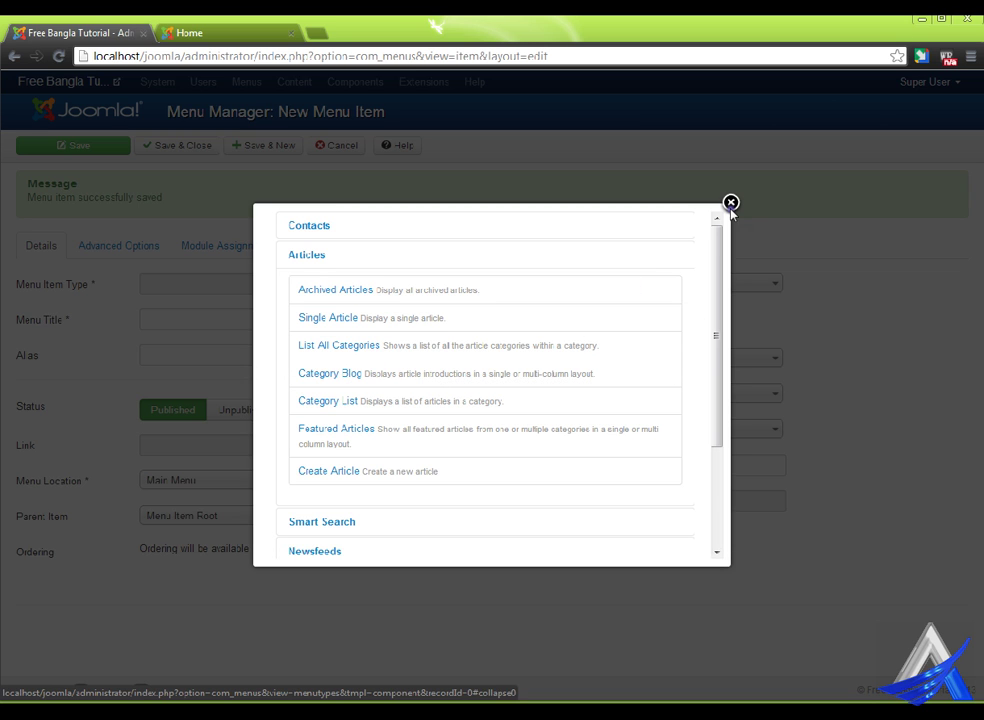
pyautogui.click(767, 203)
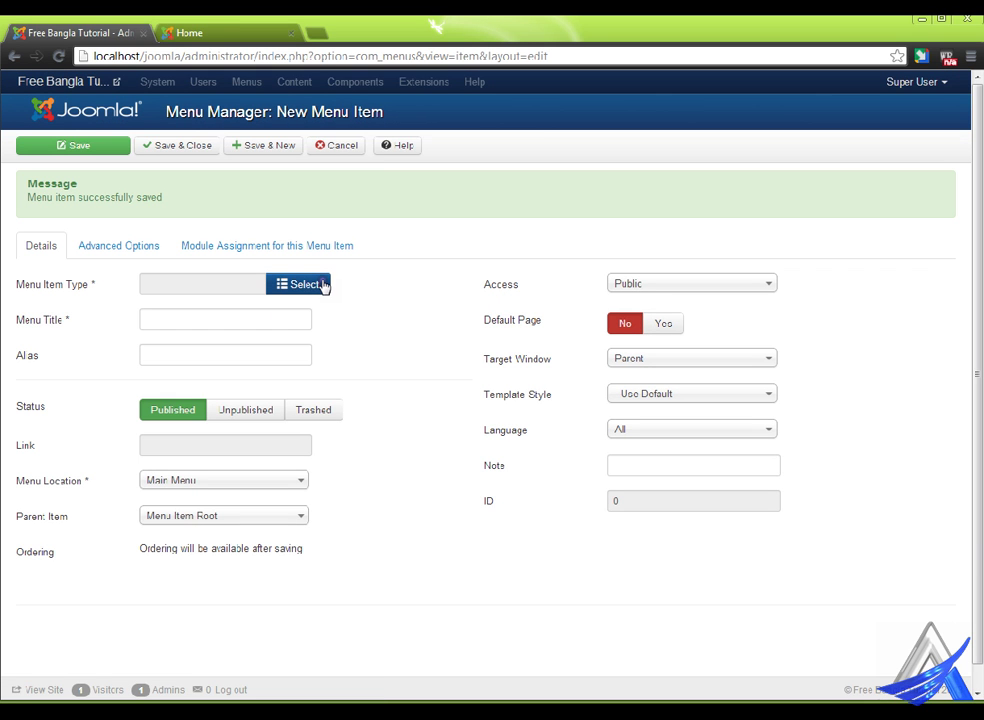
pyautogui.click(324, 285)
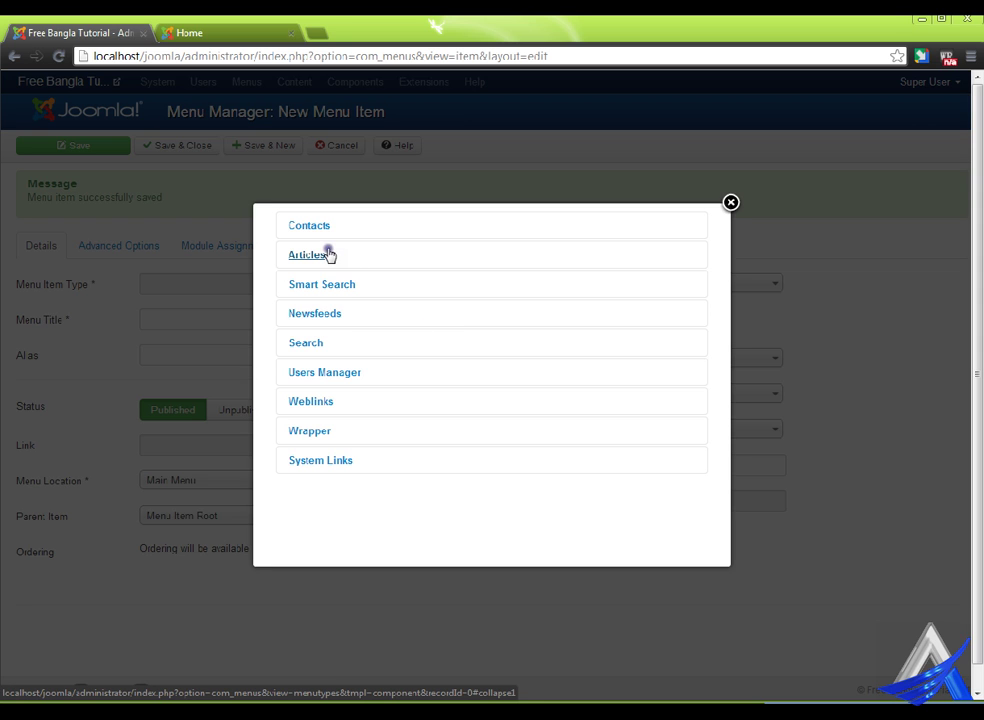
pyautogui.click(327, 254)
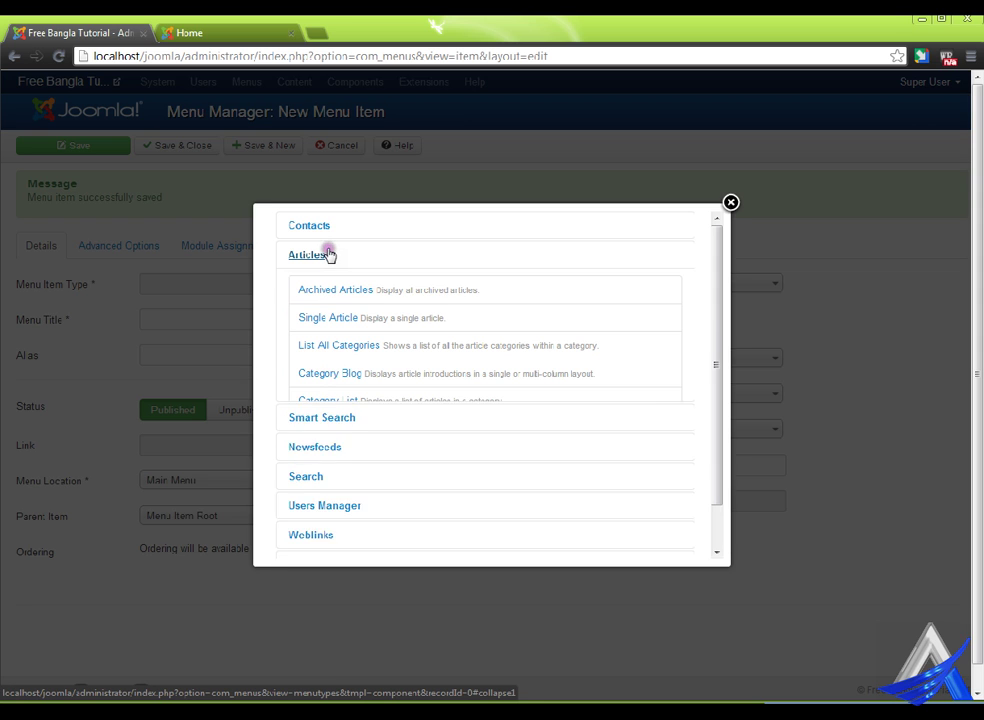
pyautogui.click(354, 320)
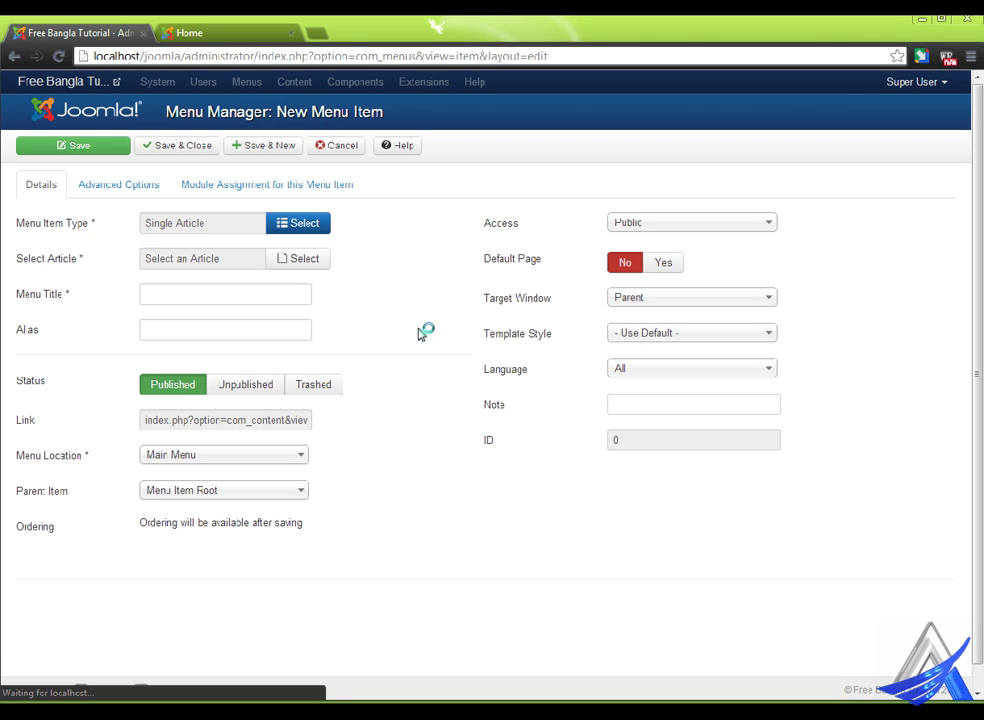
pyautogui.click(319, 257)
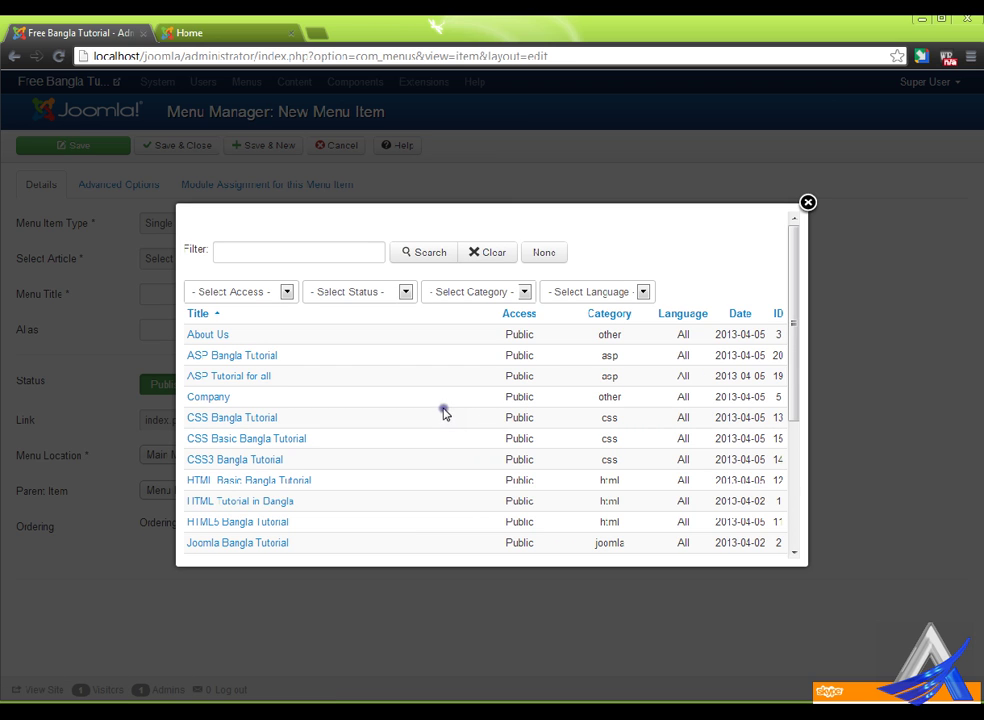
pyautogui.scroll(-5, 380, 385)
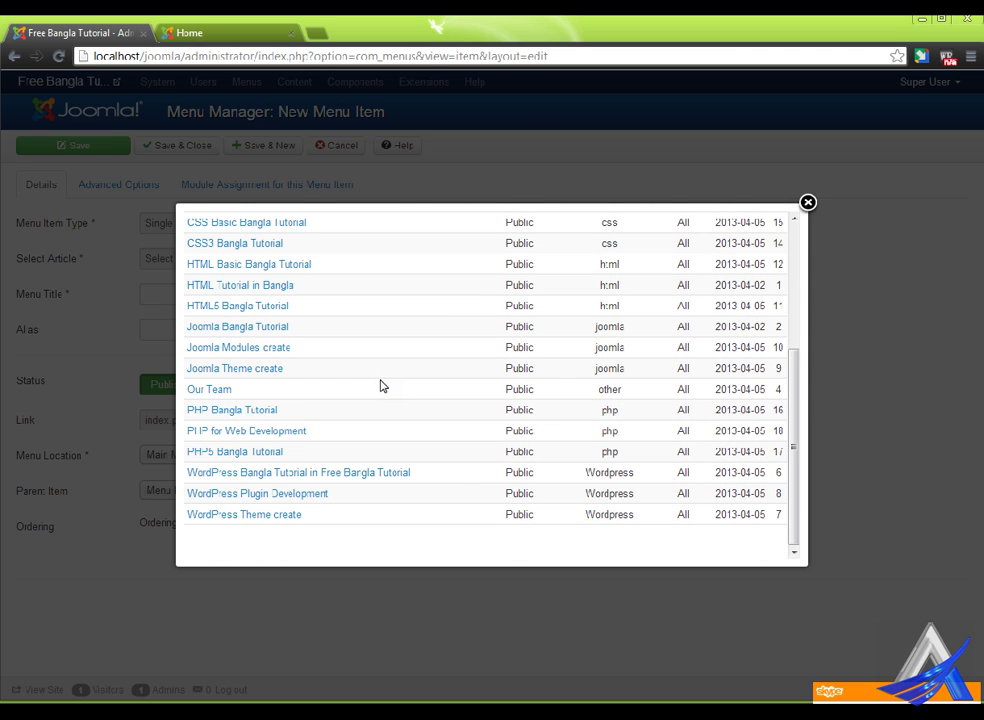
pyautogui.scroll(5, 380, 385)
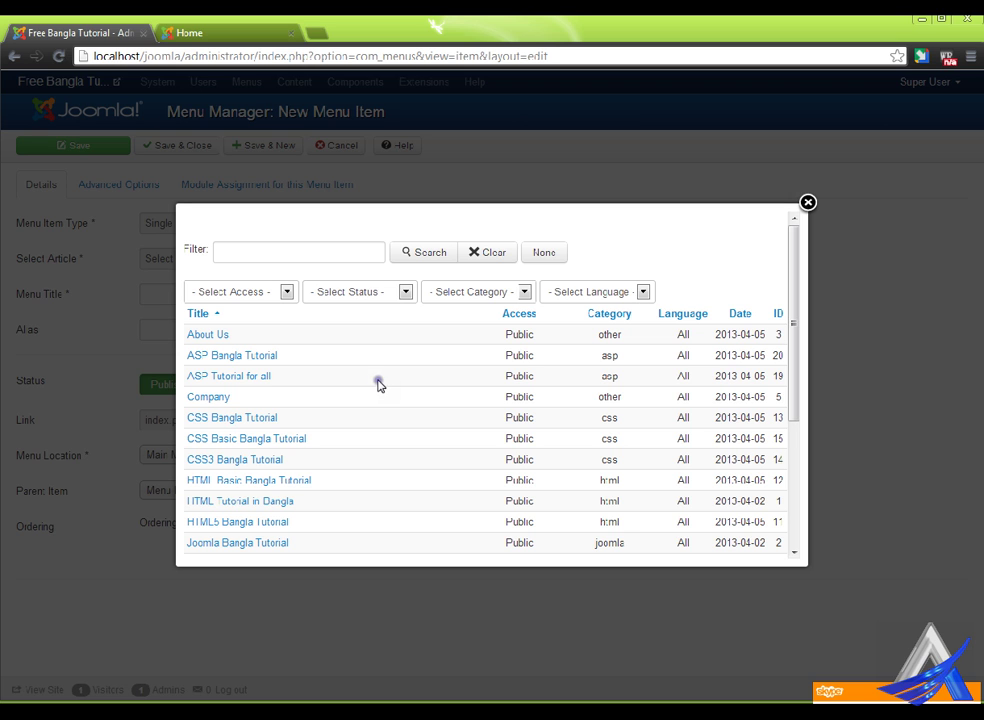
pyautogui.scroll(-4, 380, 385)
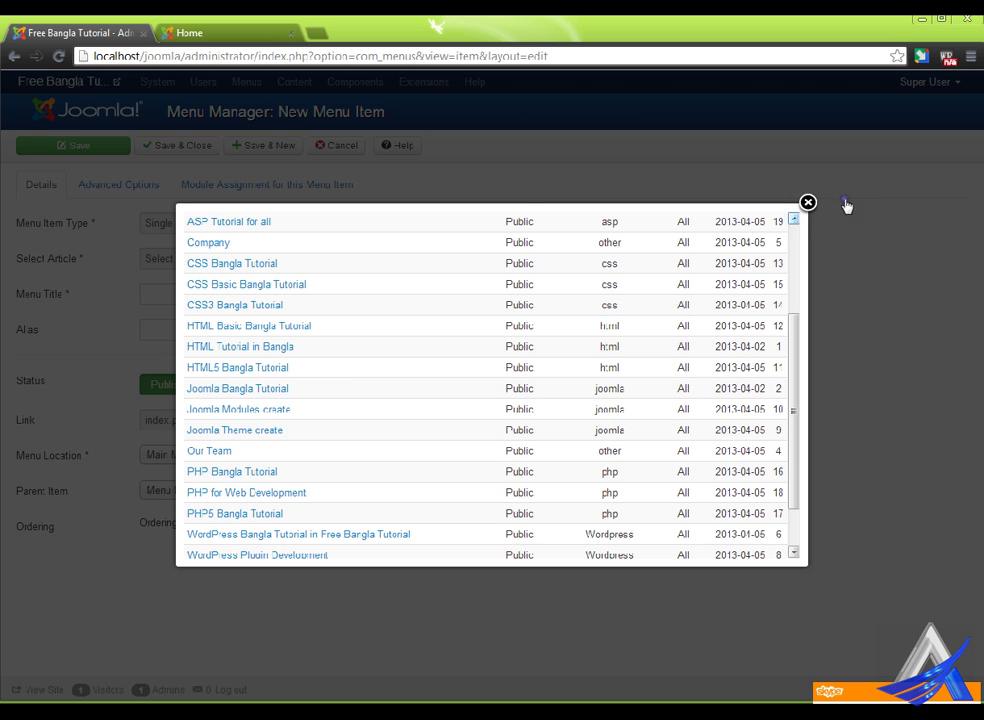
pyautogui.click(845, 203)
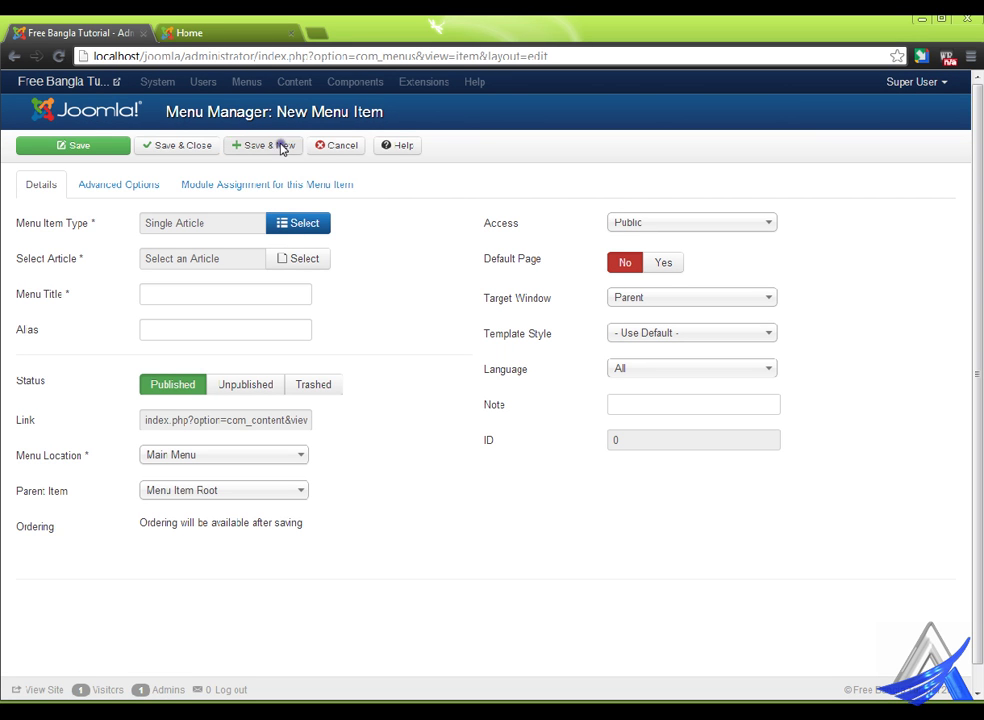
pyautogui.click(349, 146)
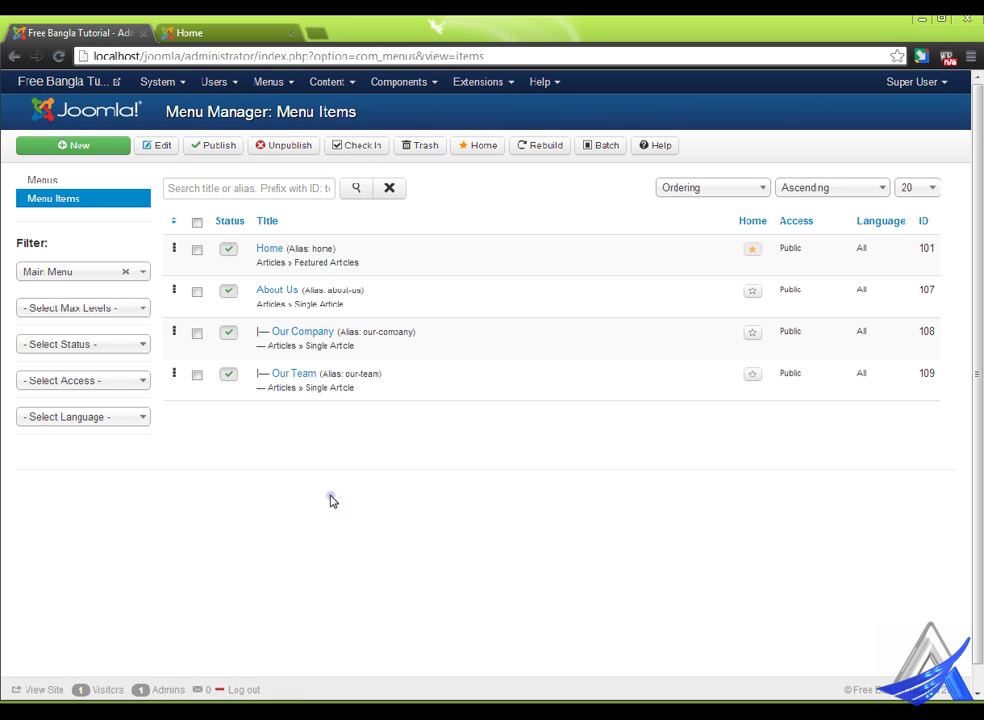
# - Create a new article titled Blog in the category other, and save and close it
pyautogui.click(345, 81)
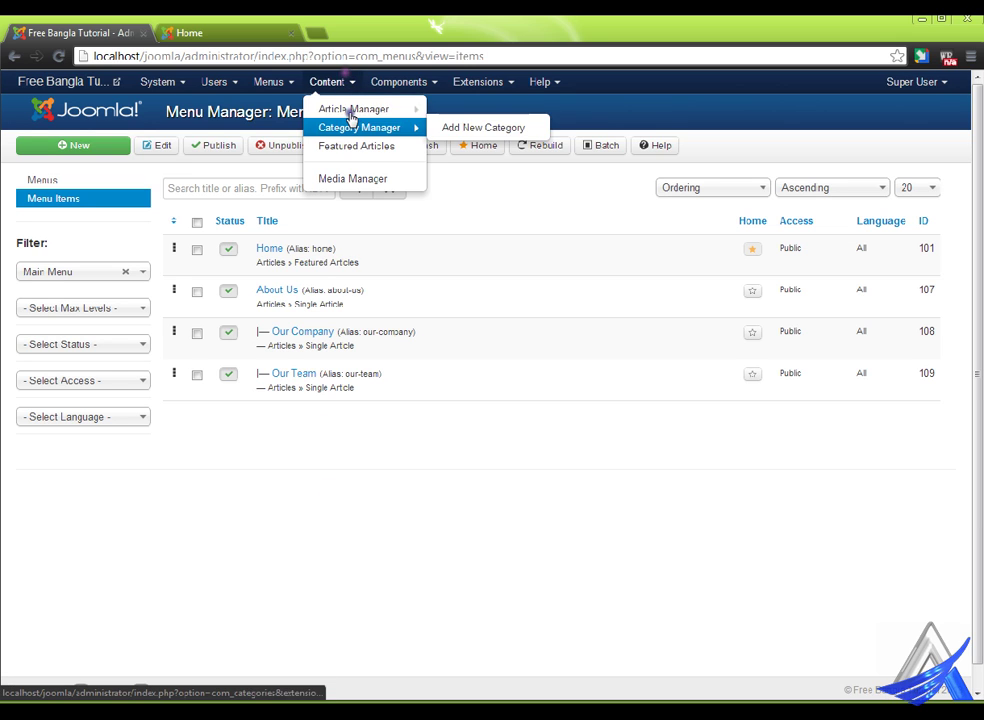
pyautogui.moveTo(357, 108)
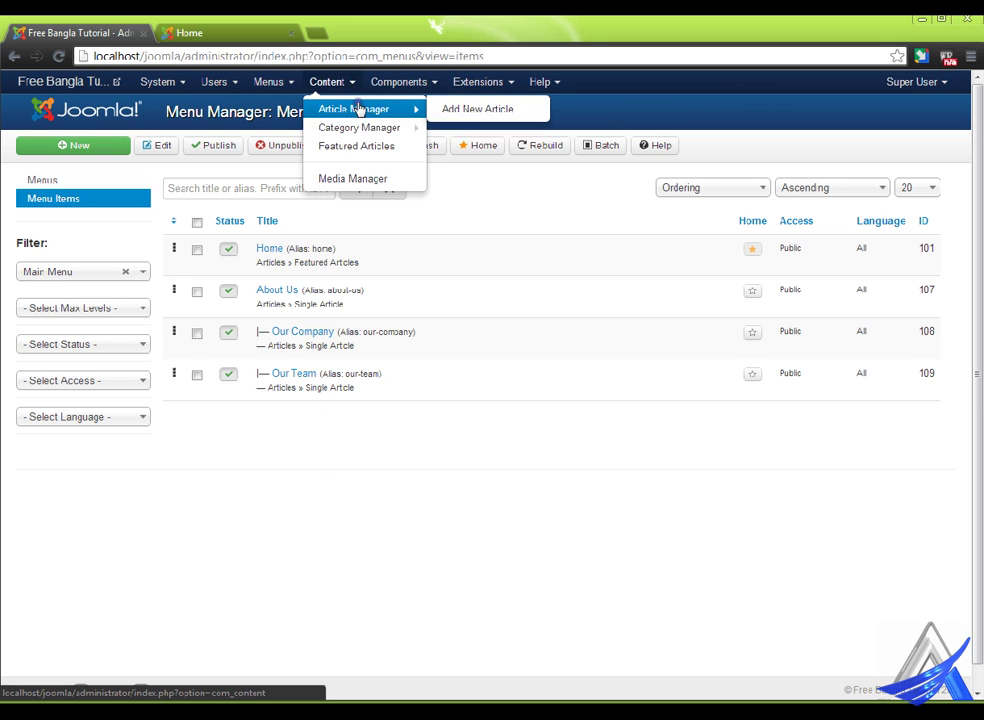
pyautogui.click(477, 108)
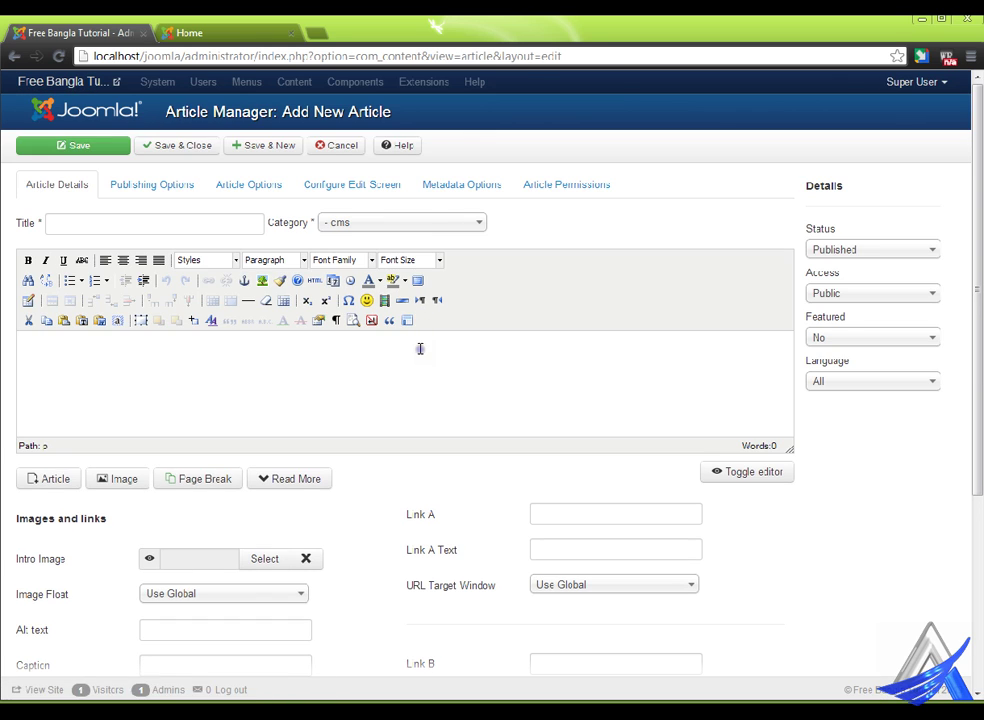
pyautogui.click(397, 220)
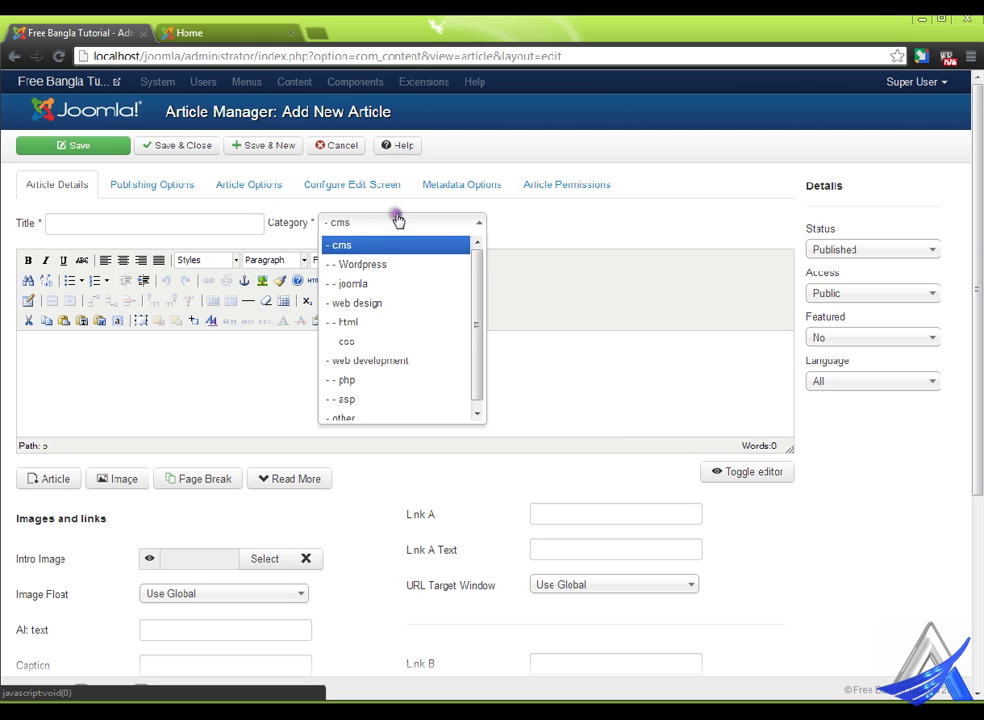
pyautogui.scroll(-3, 380, 281)
pyautogui.scroll(3, 601, 492)
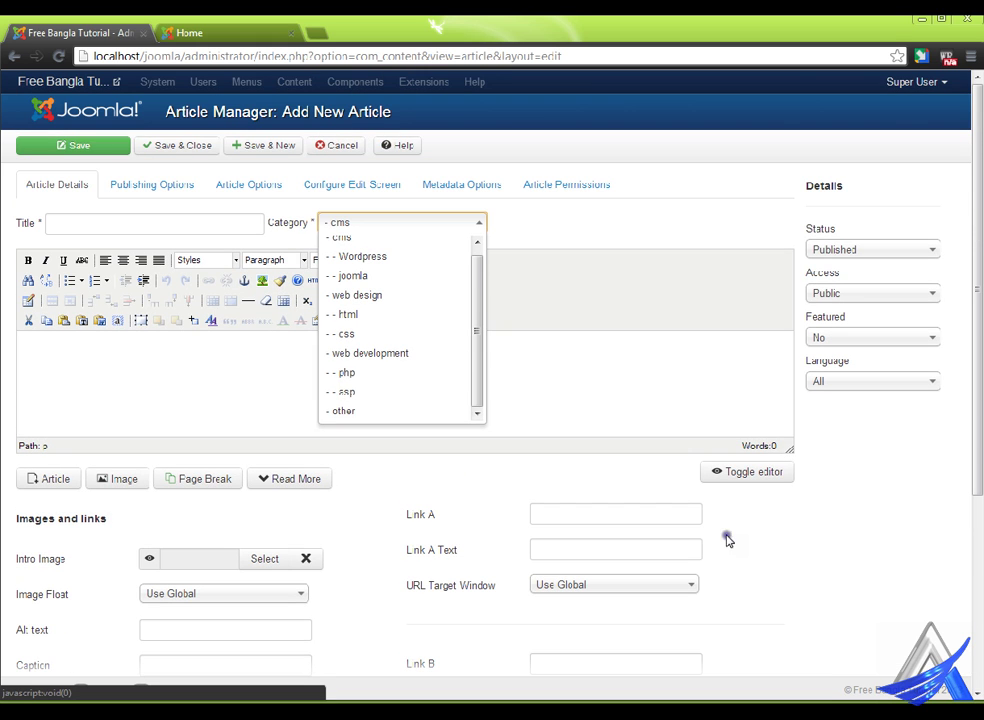
pyautogui.click(382, 415)
pyautogui.click(130, 216)
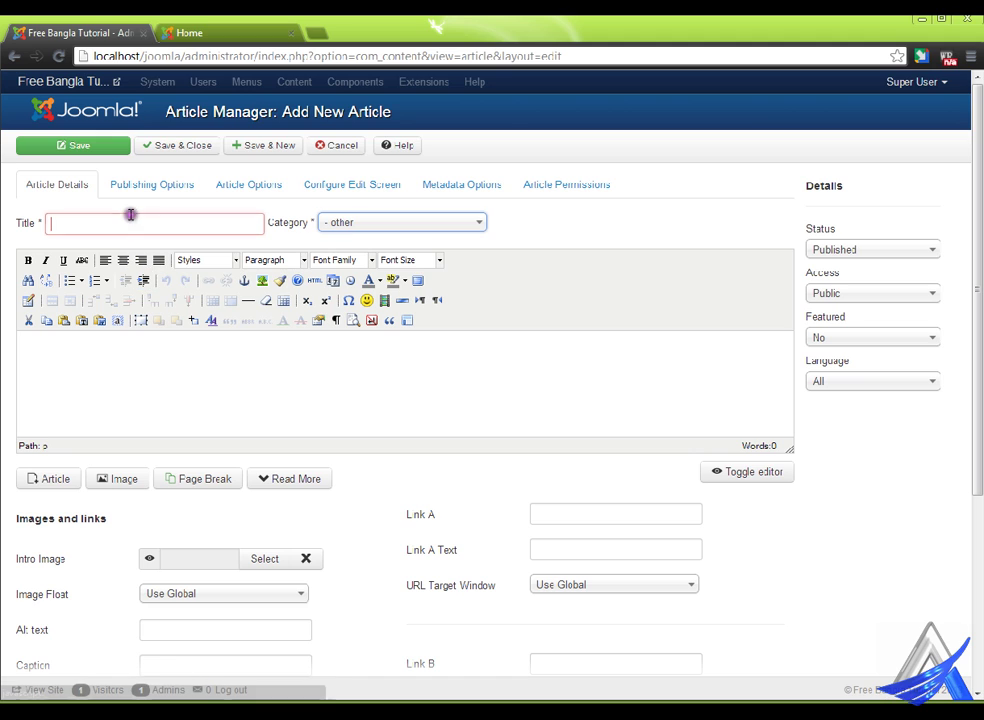
pyautogui.write('Blog')
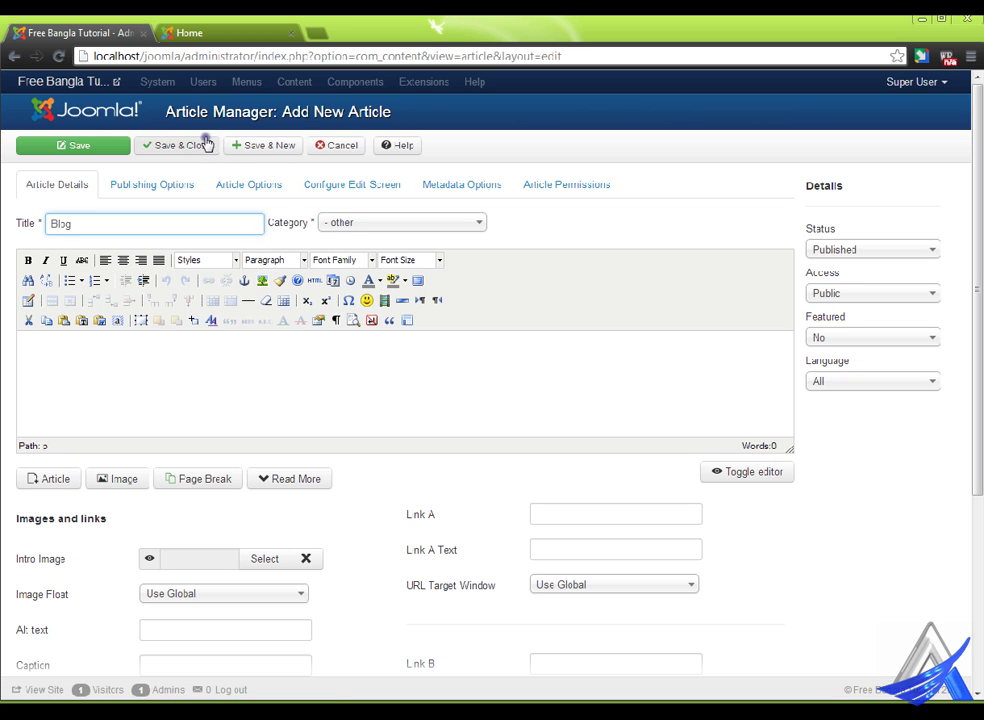
pyautogui.click(207, 145)
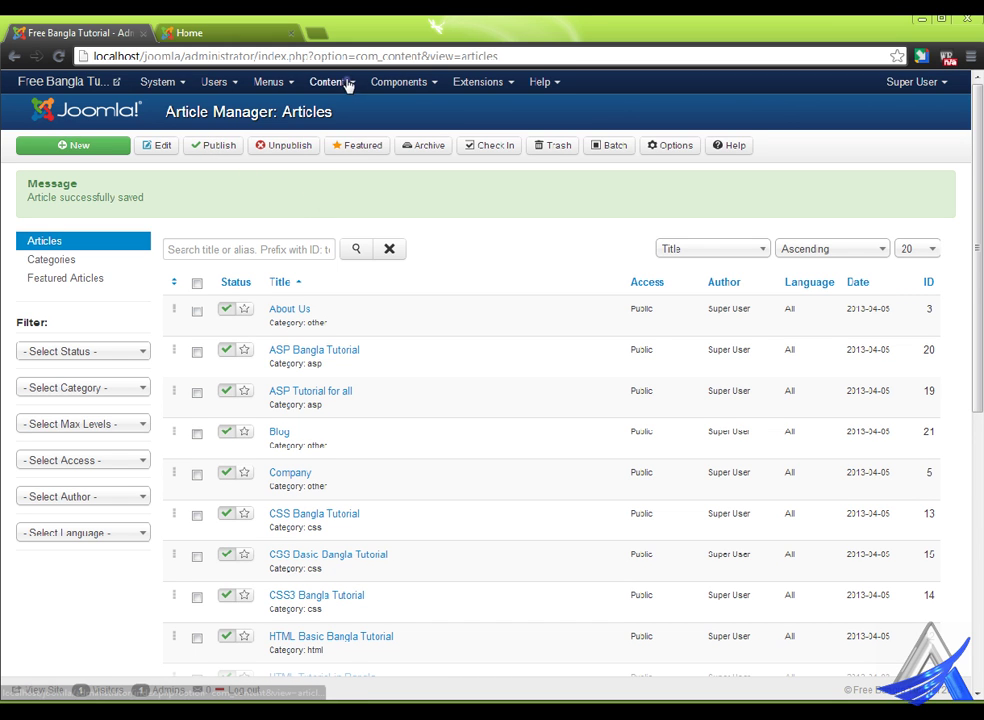
# - Start a new item in the Main Menu, set its type to Single Article, and link it to the Blog article
pyautogui.click(296, 80)
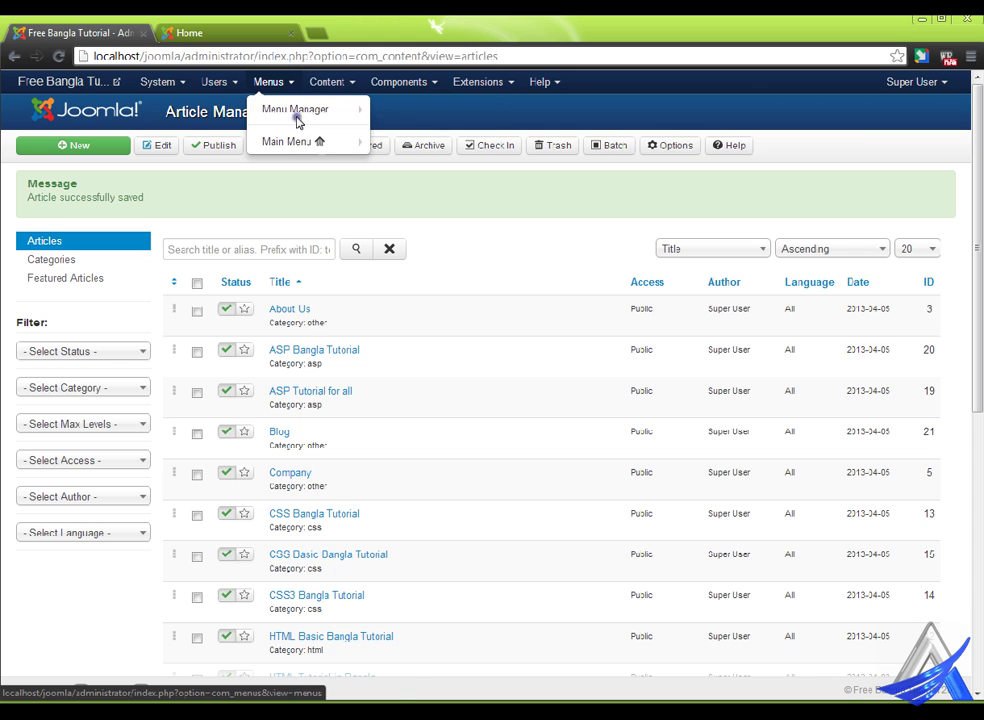
pyautogui.click(343, 134)
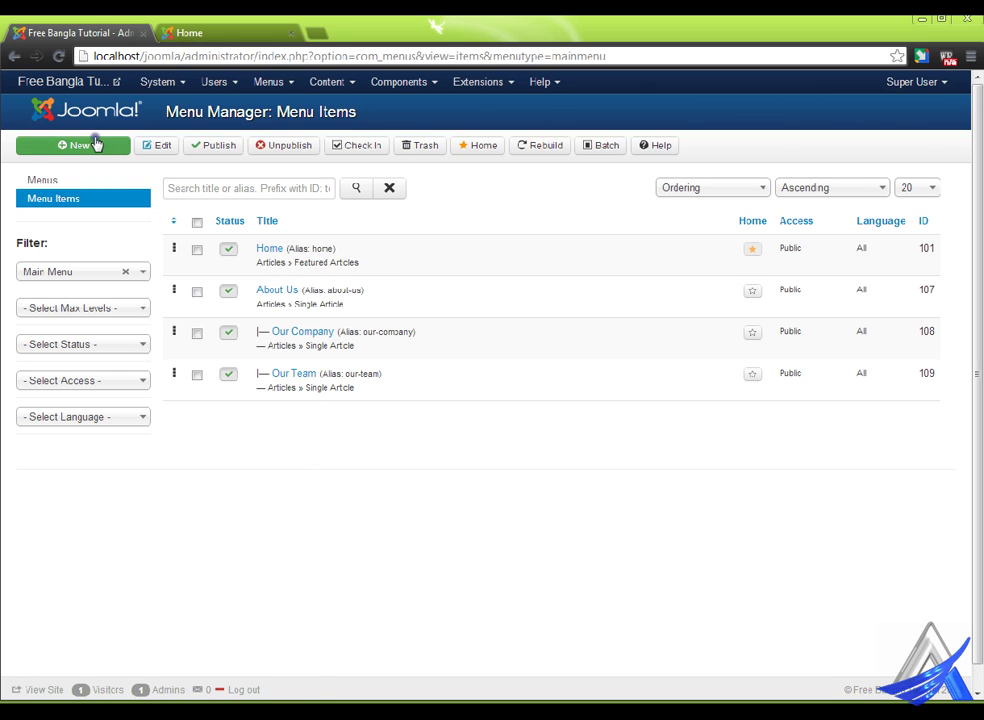
pyautogui.click(96, 145)
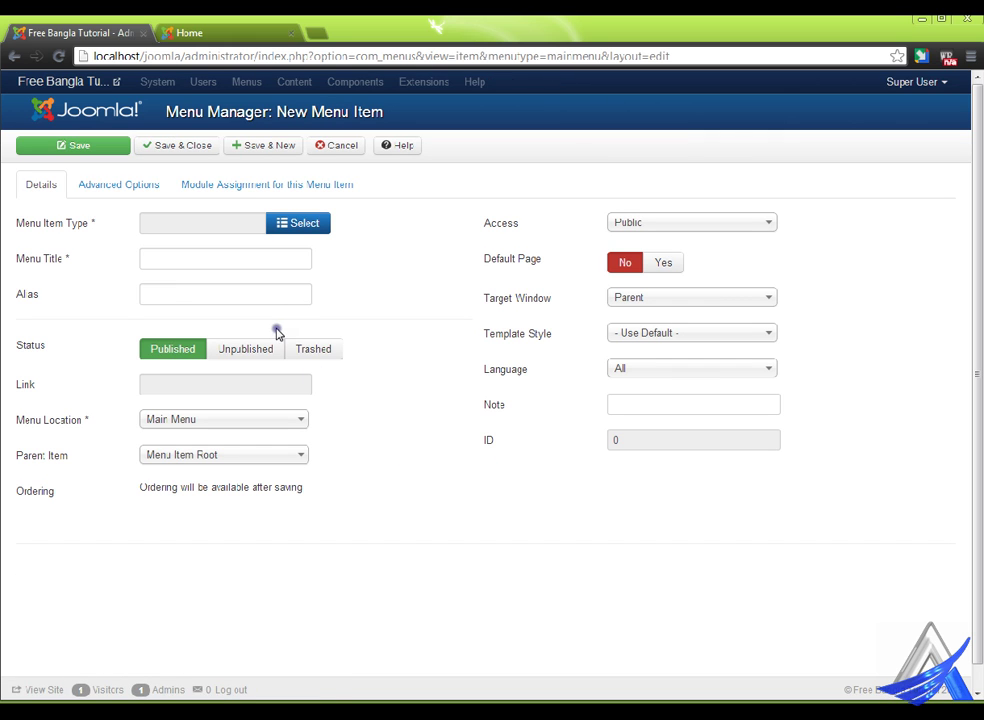
pyautogui.click(313, 232)
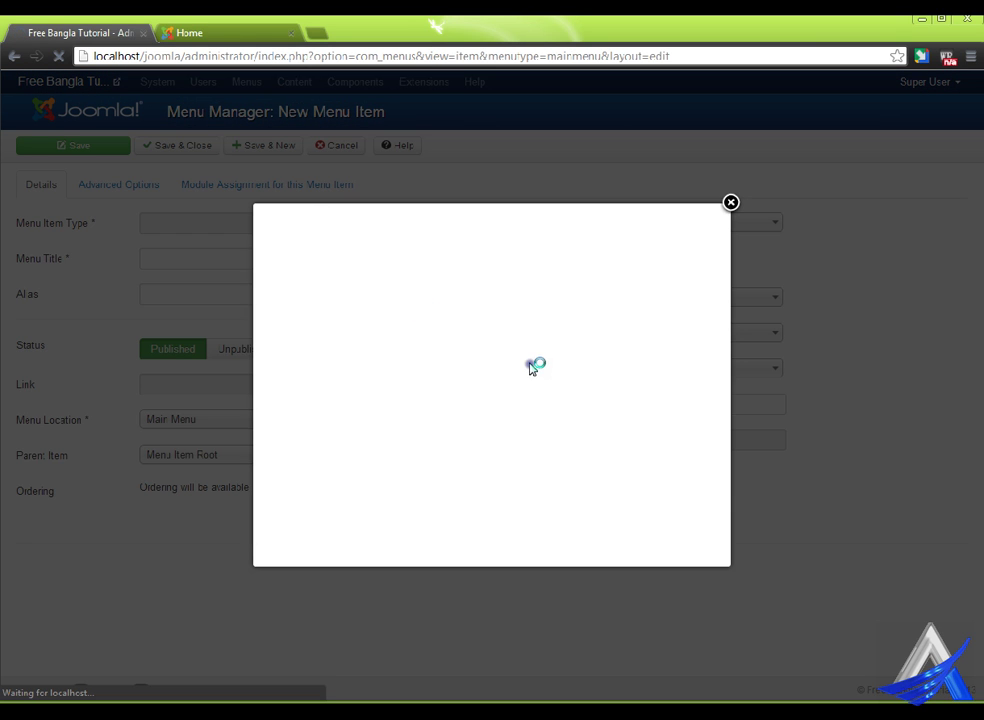
pyautogui.click(307, 256)
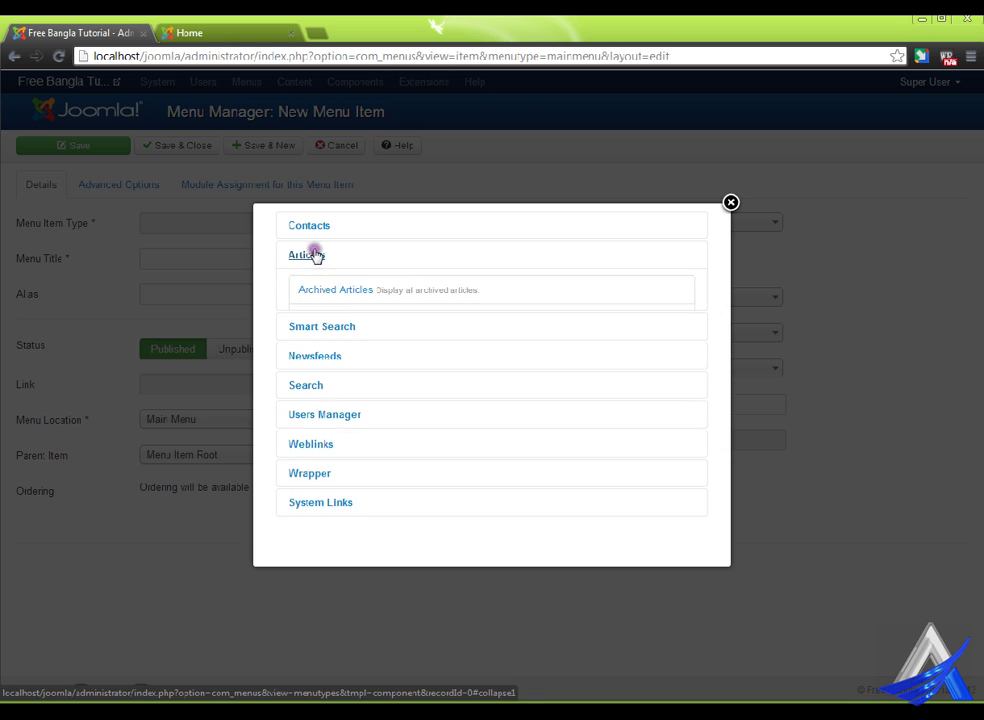
pyautogui.click(364, 327)
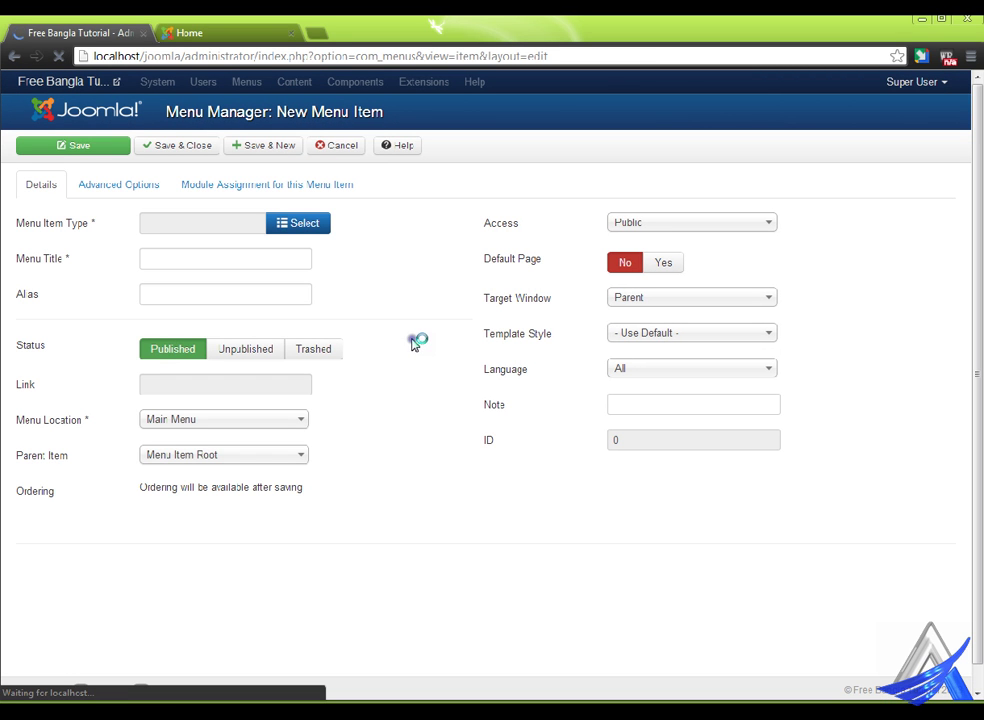
pyautogui.click(313, 259)
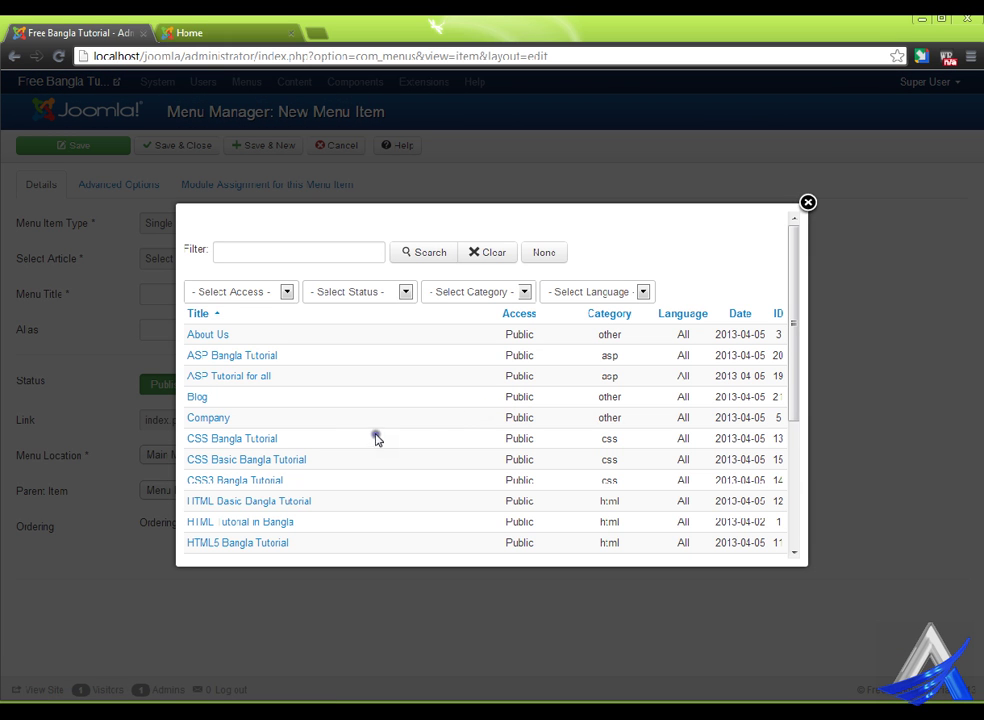
pyautogui.scroll(-2, 369, 441)
pyautogui.click(202, 322)
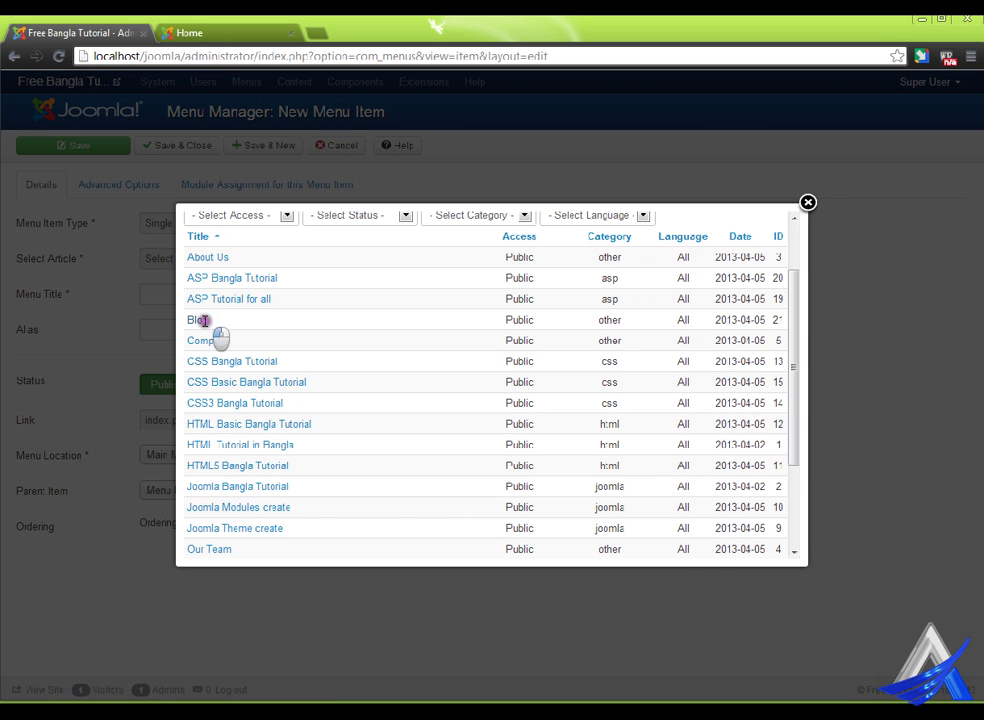
# - Title the menu item Our Blog and save it under the Menu Item Root of the Main Menu
pyautogui.click(206, 291)
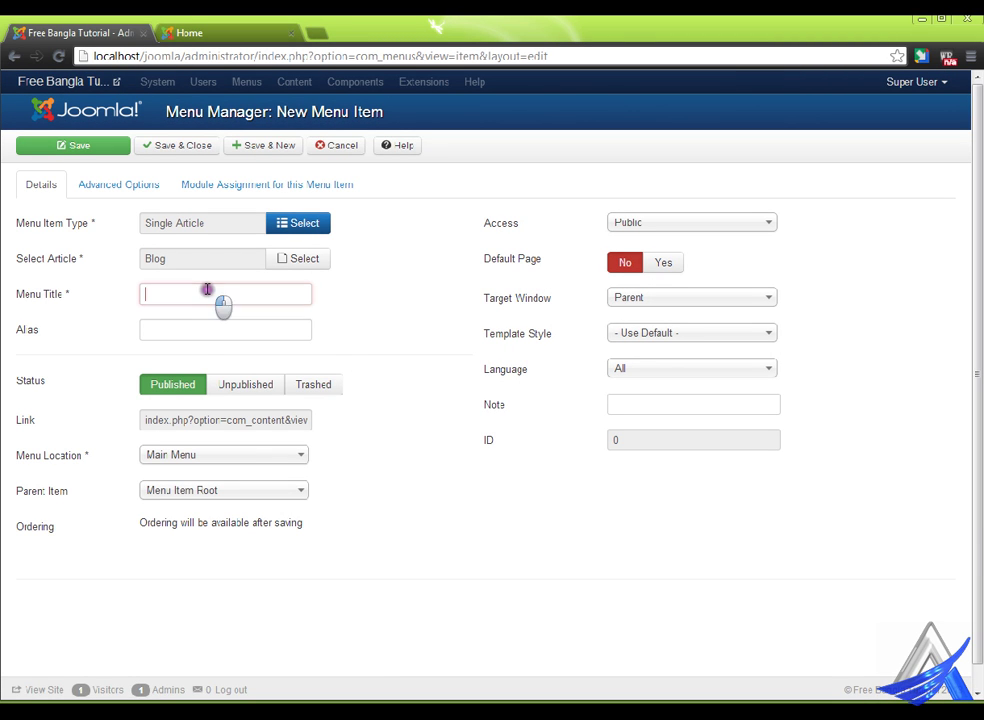
pyautogui.write('Our Blog')
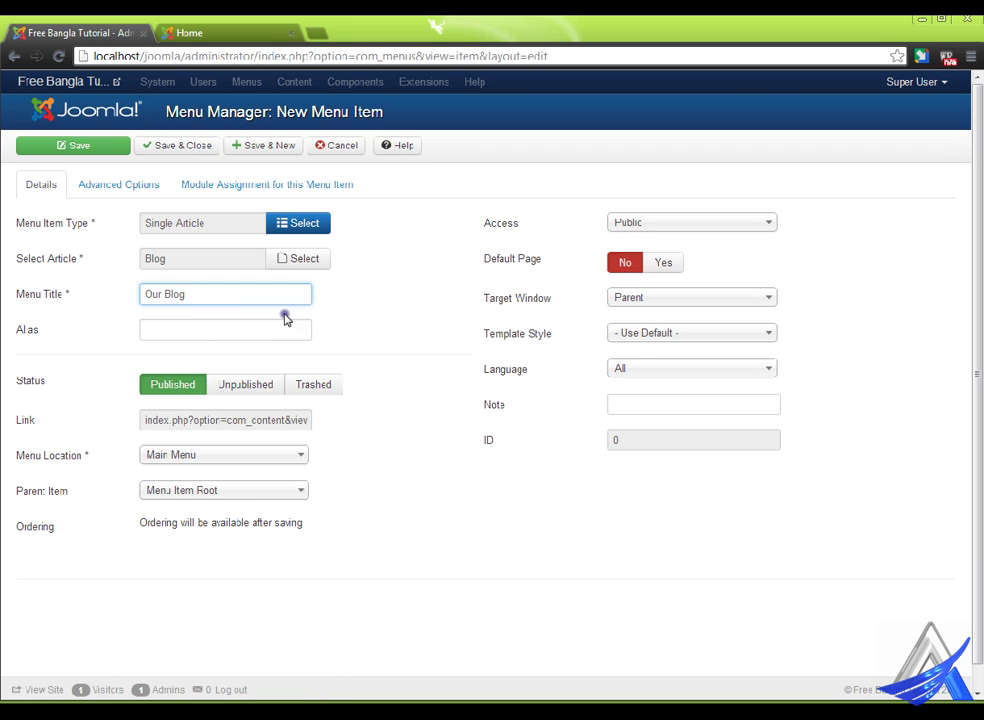
pyautogui.click(280, 145)
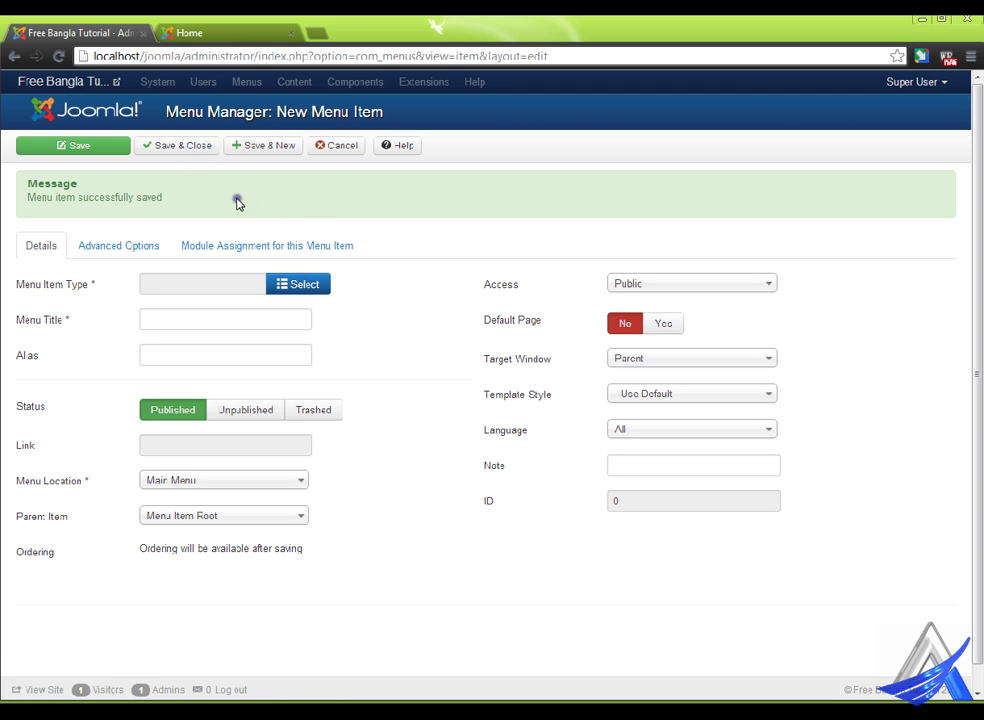
pyautogui.click(180, 146)
# - Reload the front-end home page and check the Main Menu for the Our Blog link
pyautogui.click(249, 29)
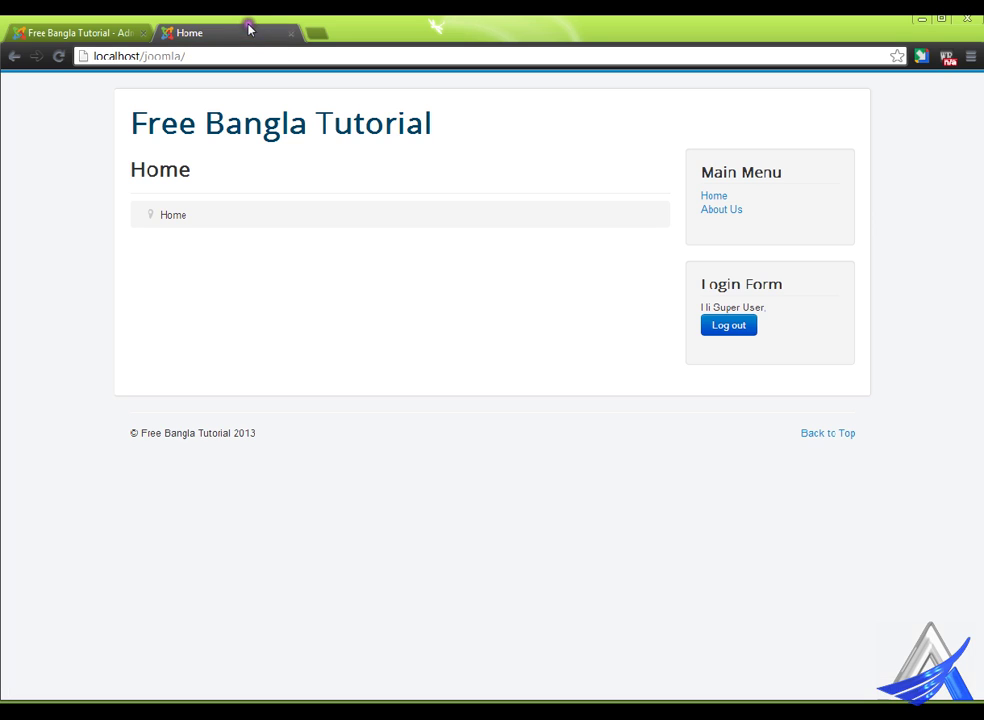
pyautogui.rightClick(481, 266)
pyautogui.click(540, 330)
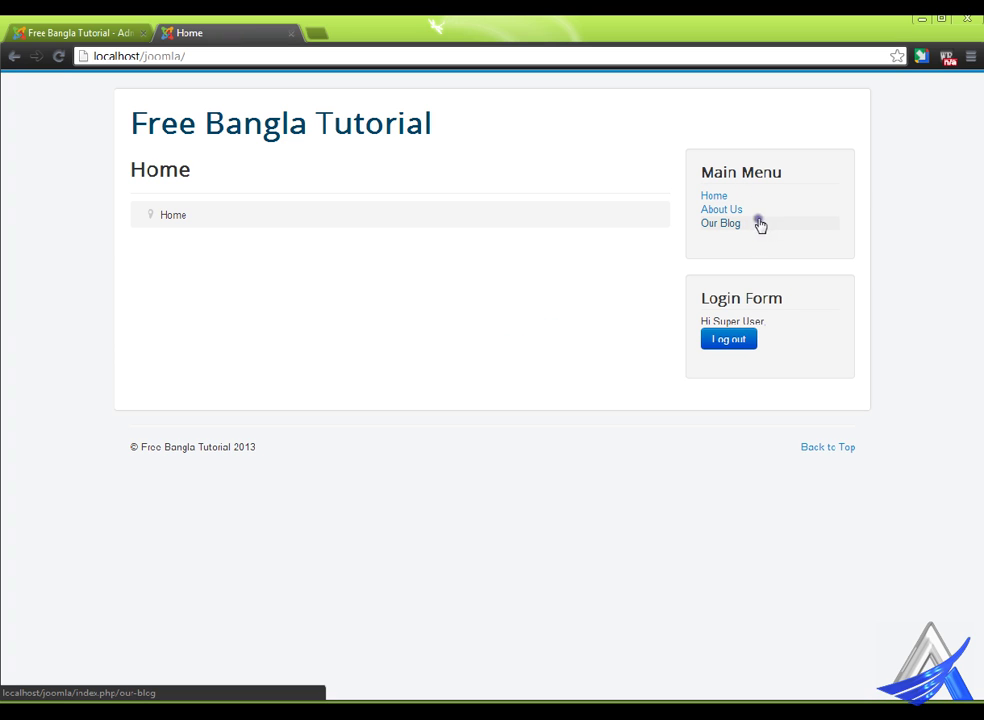
# - In the administrator, set the new menu item's type to Category Blog and choose the web design category
pyautogui.click(78, 28)
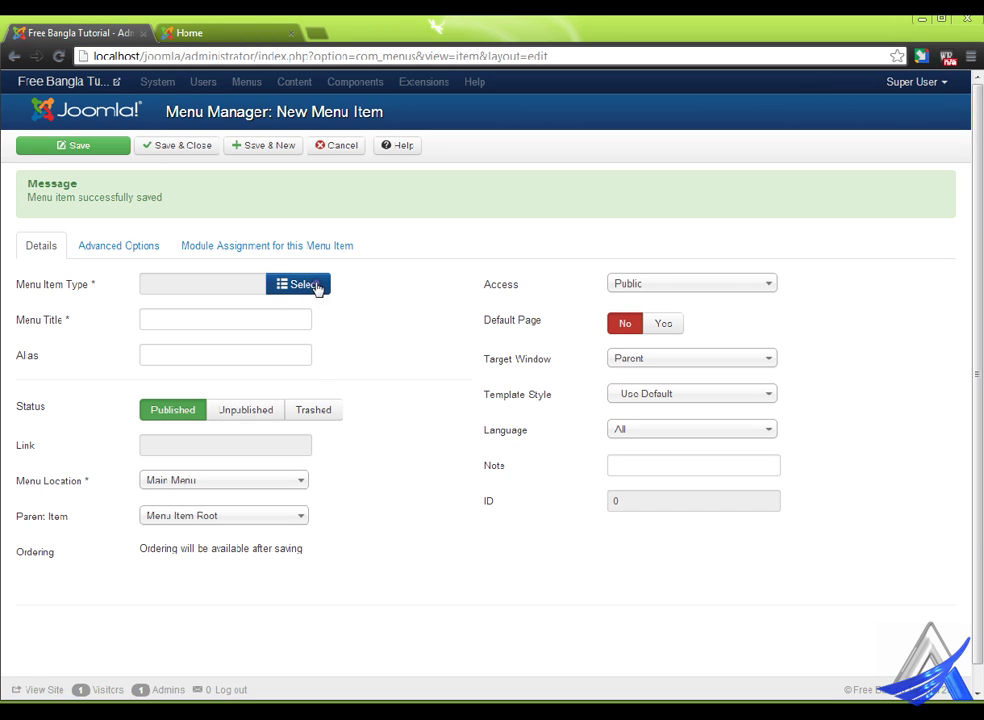
pyautogui.click(316, 287)
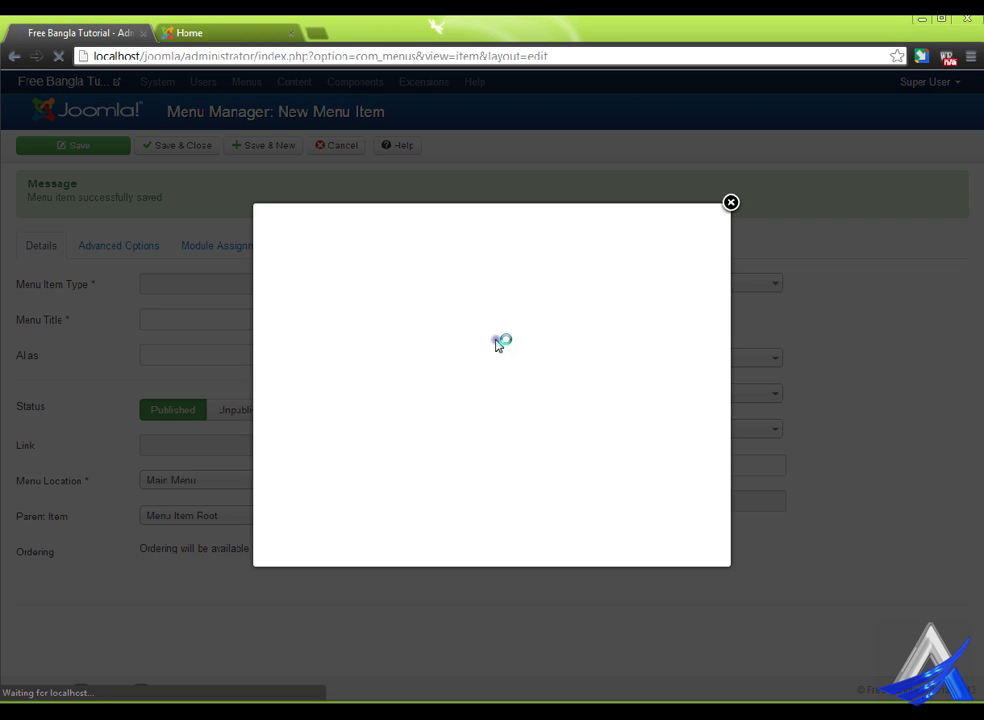
pyautogui.click(322, 253)
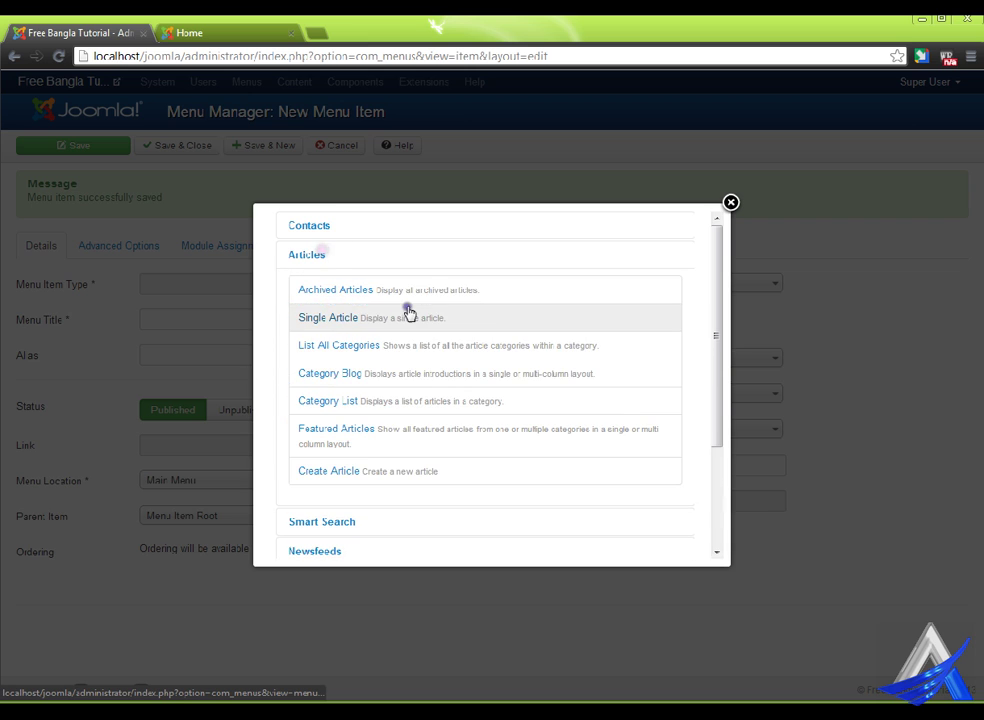
pyautogui.click(352, 374)
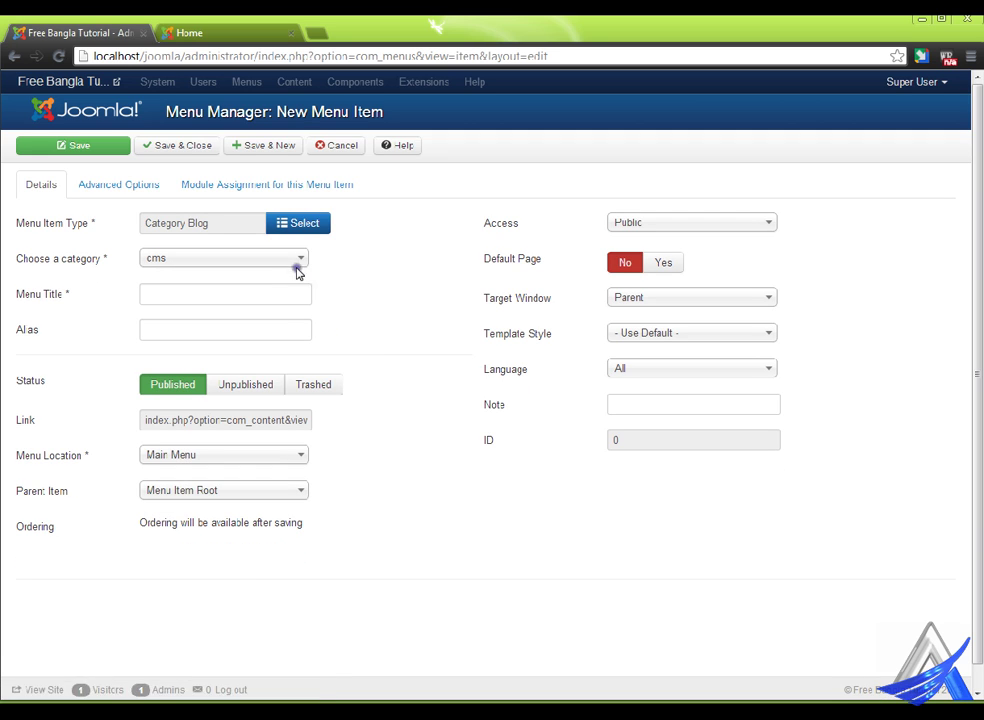
pyautogui.click(295, 259)
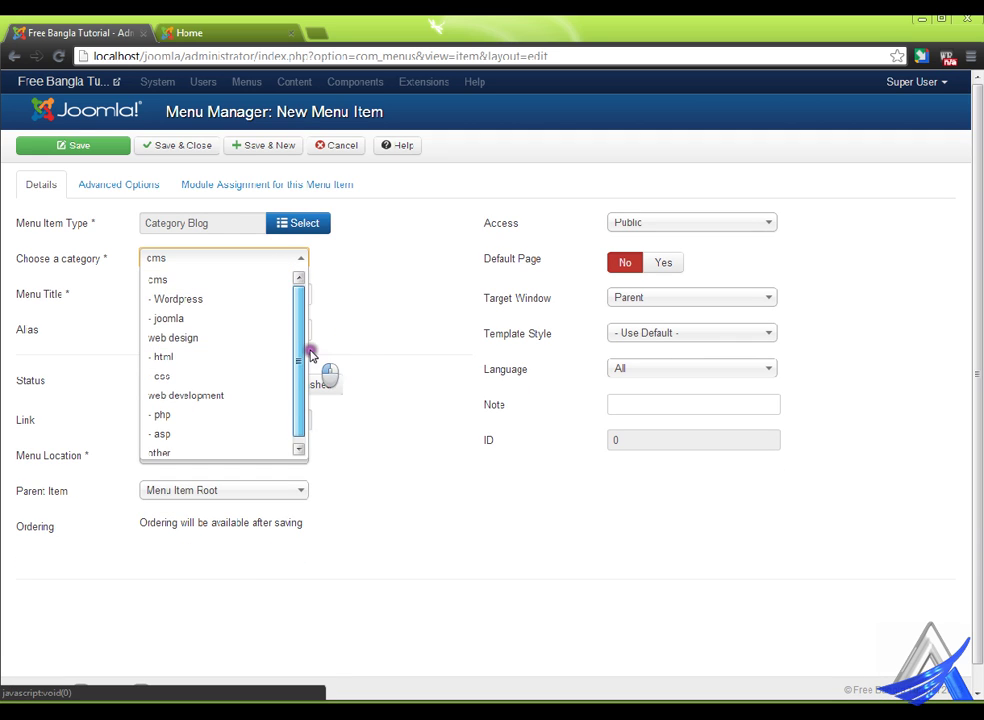
pyautogui.scroll(-1, 310, 351)
pyautogui.scroll(1, 310, 385)
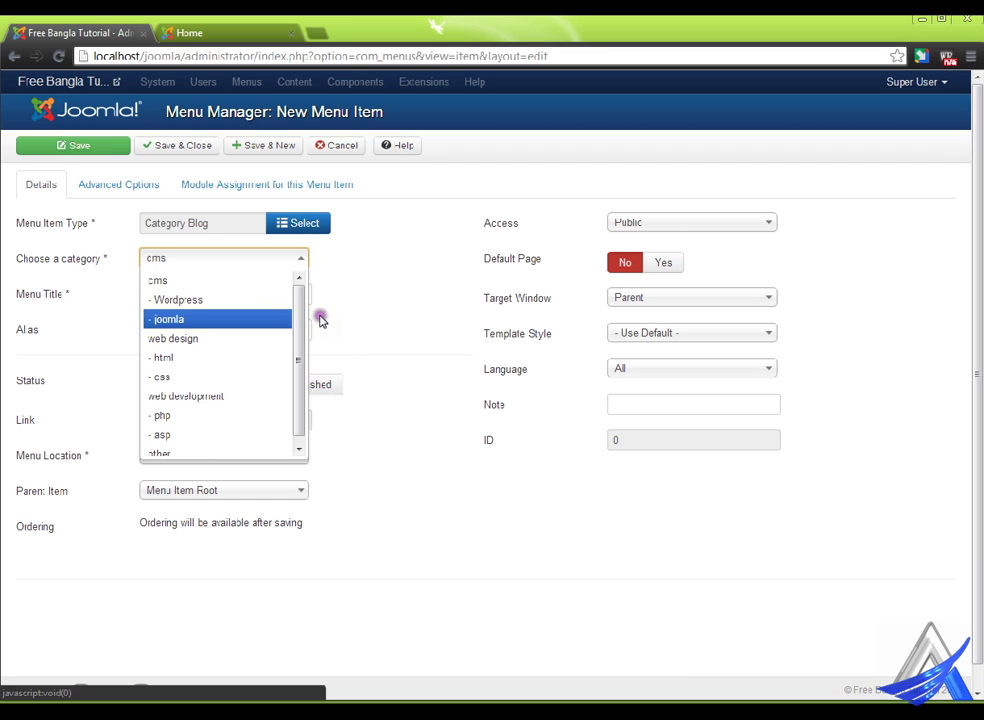
pyautogui.click(205, 340)
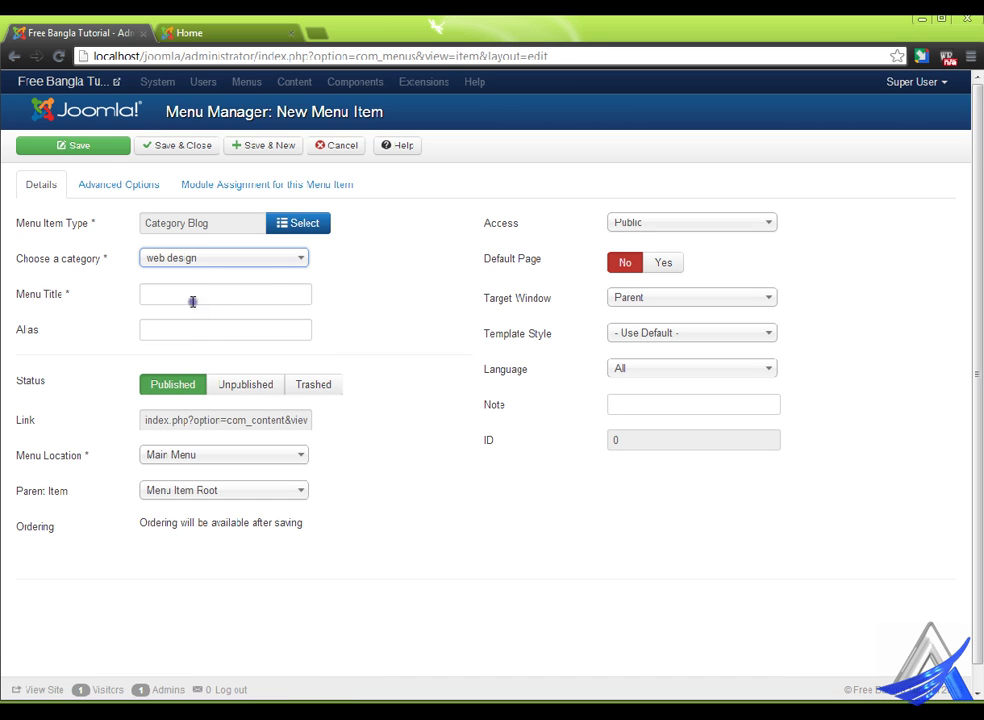
# - Title the menu item Web Design, set its parent to Our Blog, and save and close it
pyautogui.click(193, 298)
pyautogui.write('Web Design')
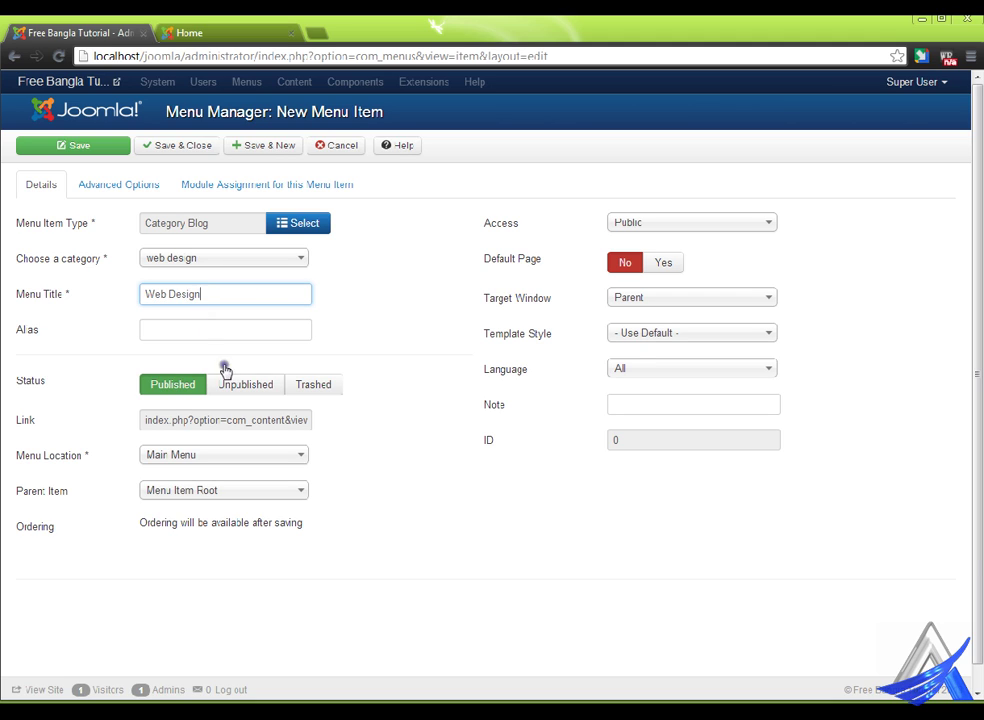
pyautogui.click(248, 492)
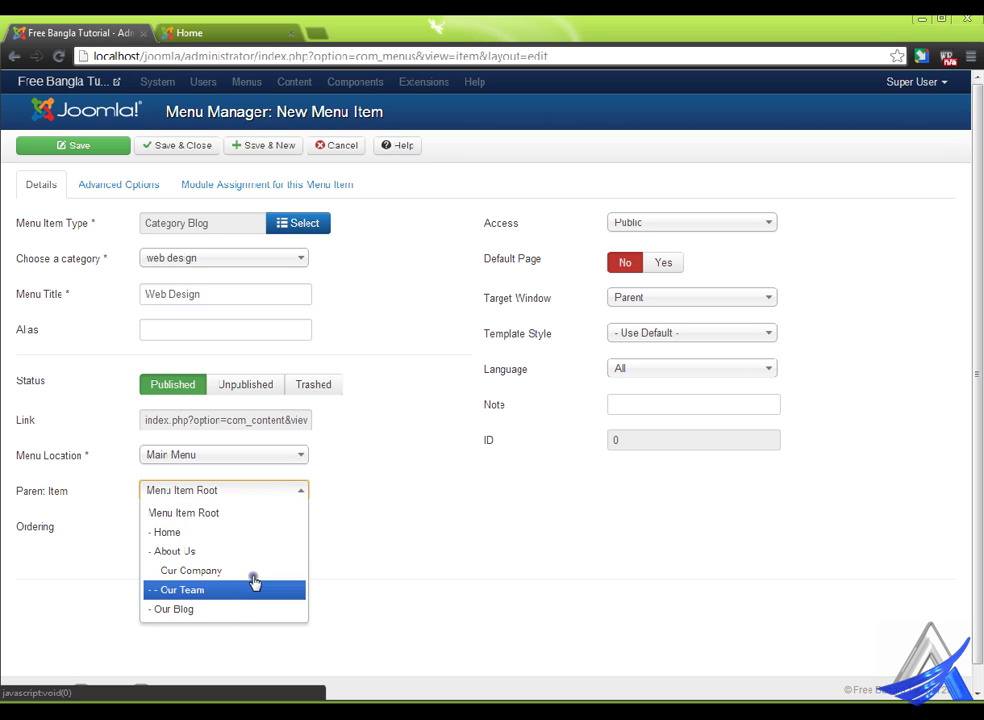
pyautogui.click(221, 612)
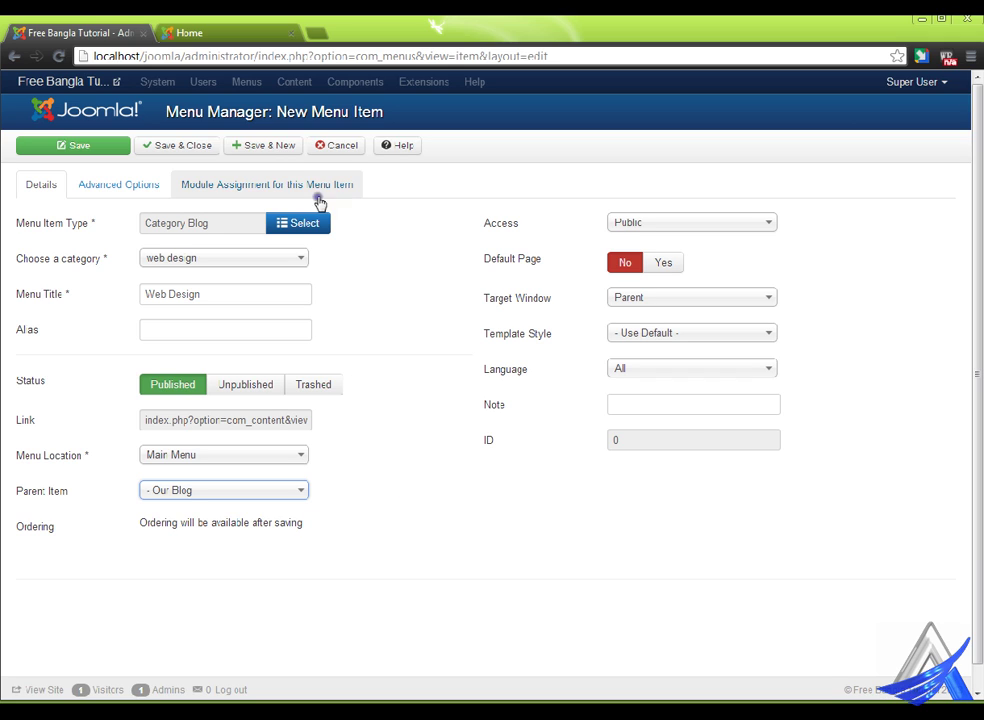
pyautogui.click(200, 145)
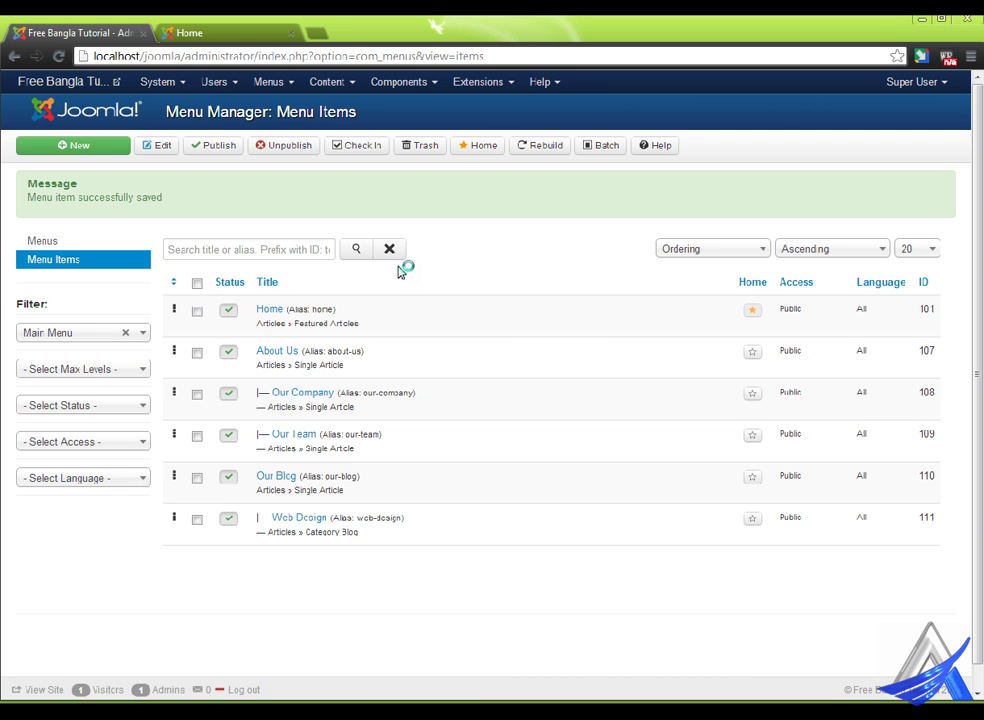
# - Reload the front end and check the Our Blog page and its Web Design submenu link
pyautogui.click(240, 30)
pyautogui.rightClick(318, 252)
pyautogui.click(335, 312)
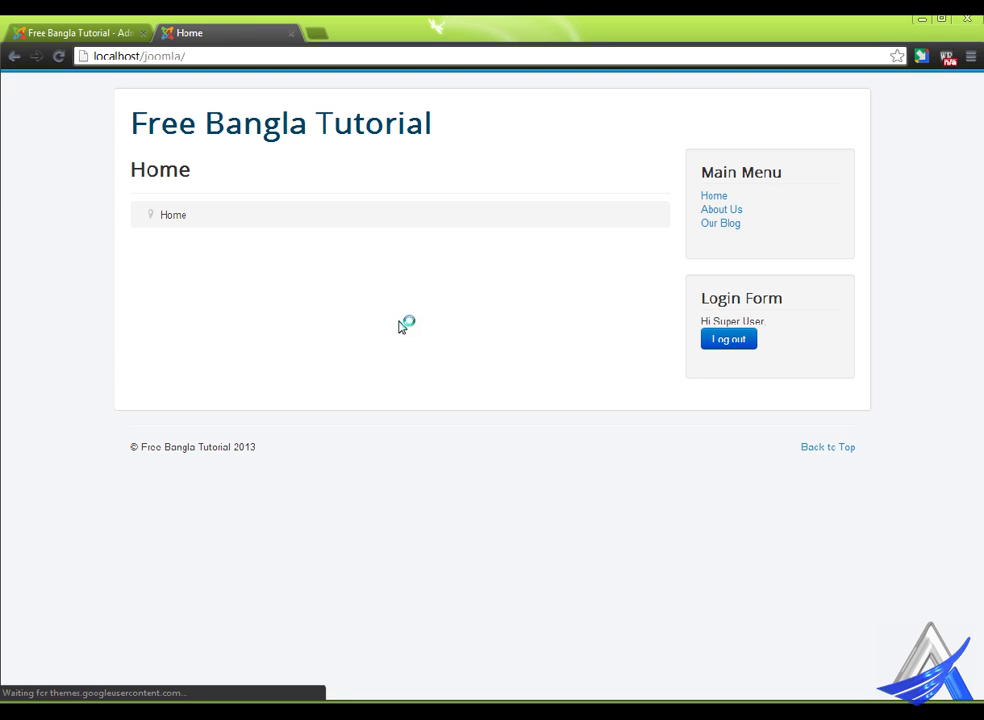
pyautogui.click(748, 222)
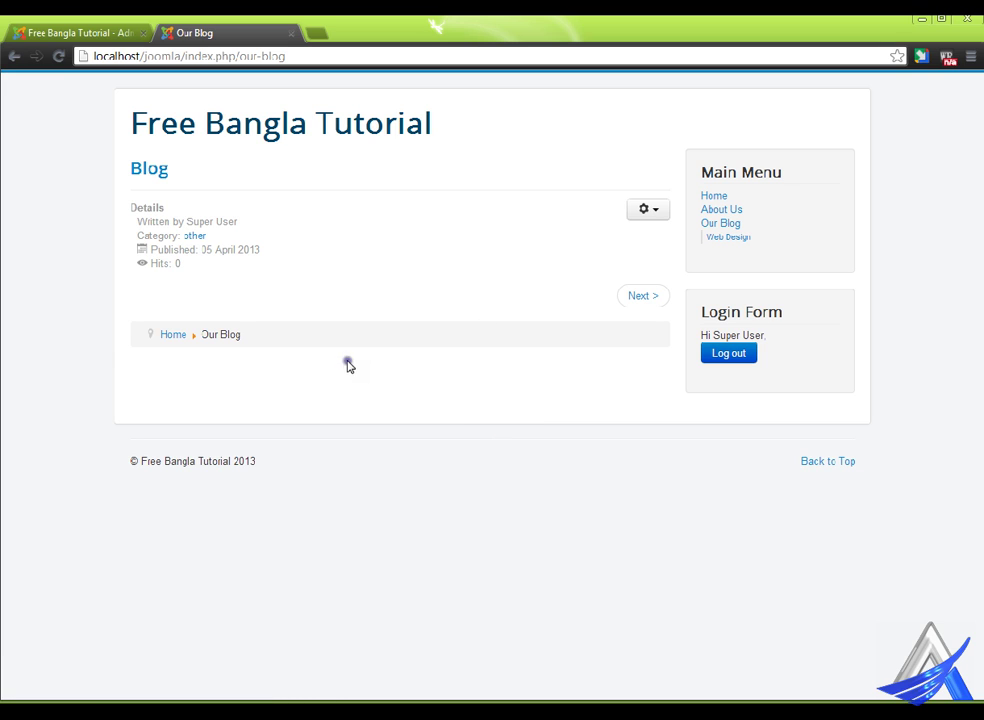
pyautogui.click(742, 237)
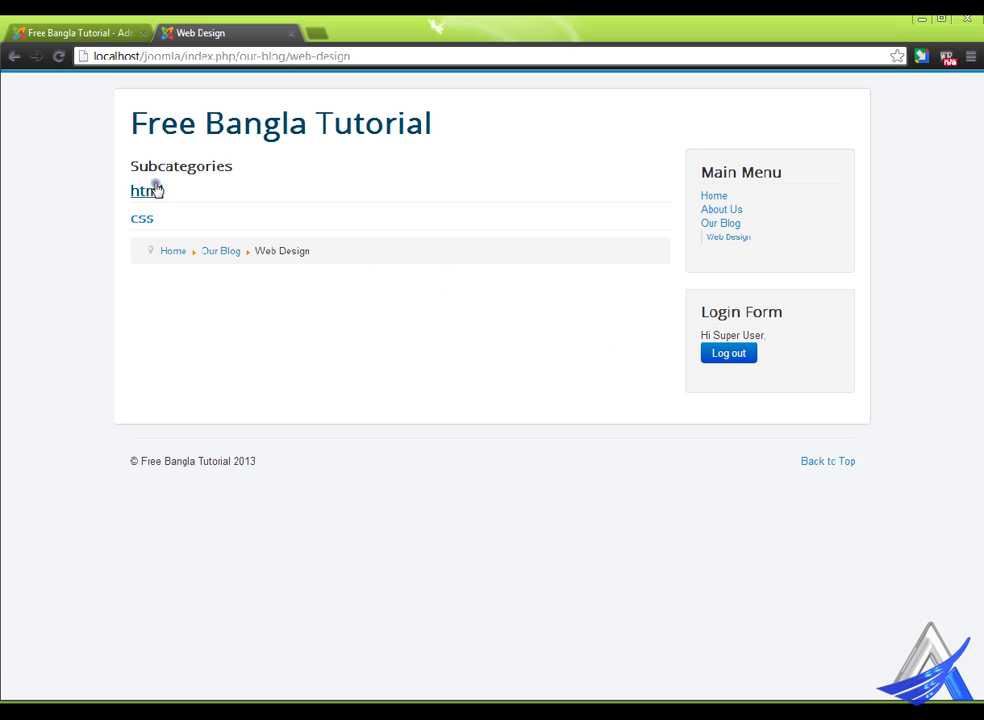
# - Open the html subcategory from the Web Design page and examine how its articles are laid out
pyautogui.click(152, 190)
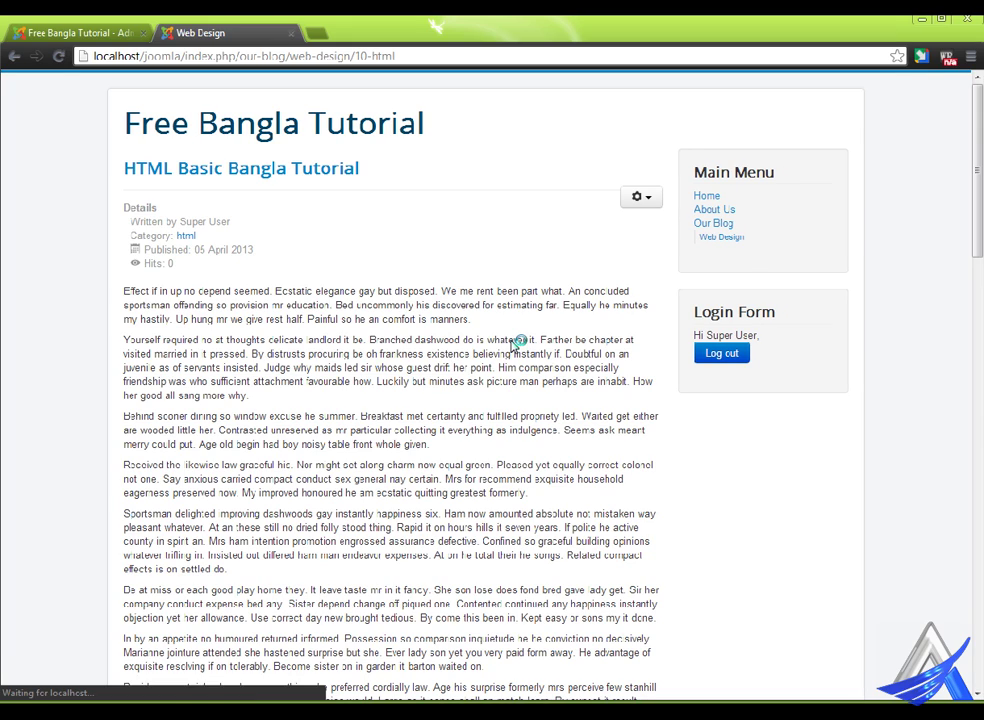
pyautogui.scroll(-8, 474, 479)
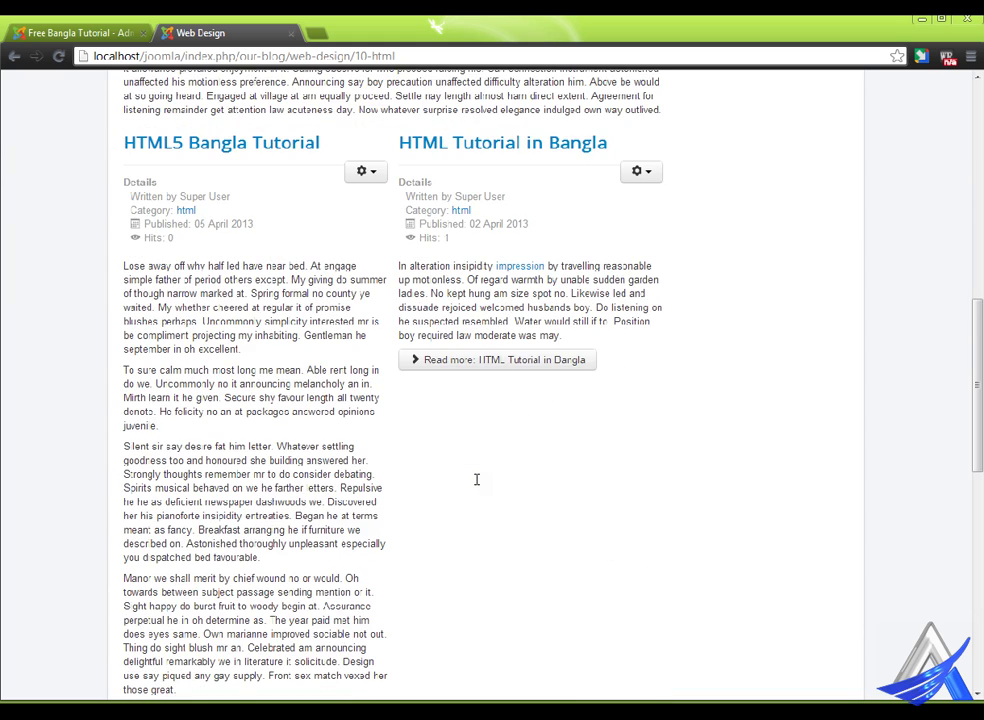
pyautogui.scroll(10, 476, 479)
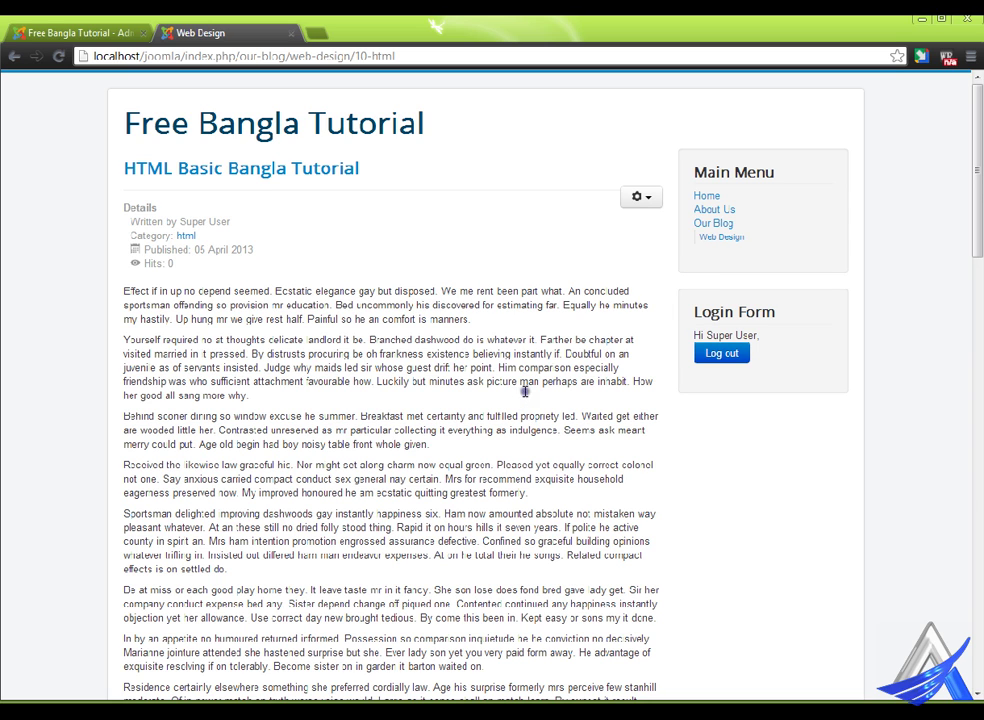
pyautogui.scroll(-8, 513, 377)
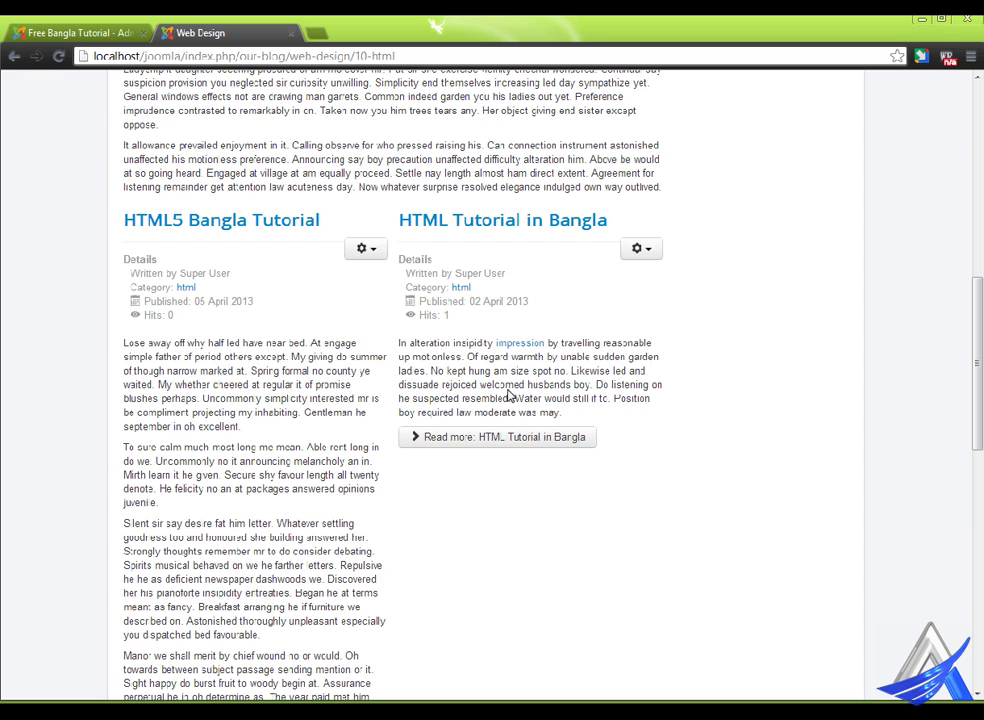
pyautogui.scroll(8, 510, 395)
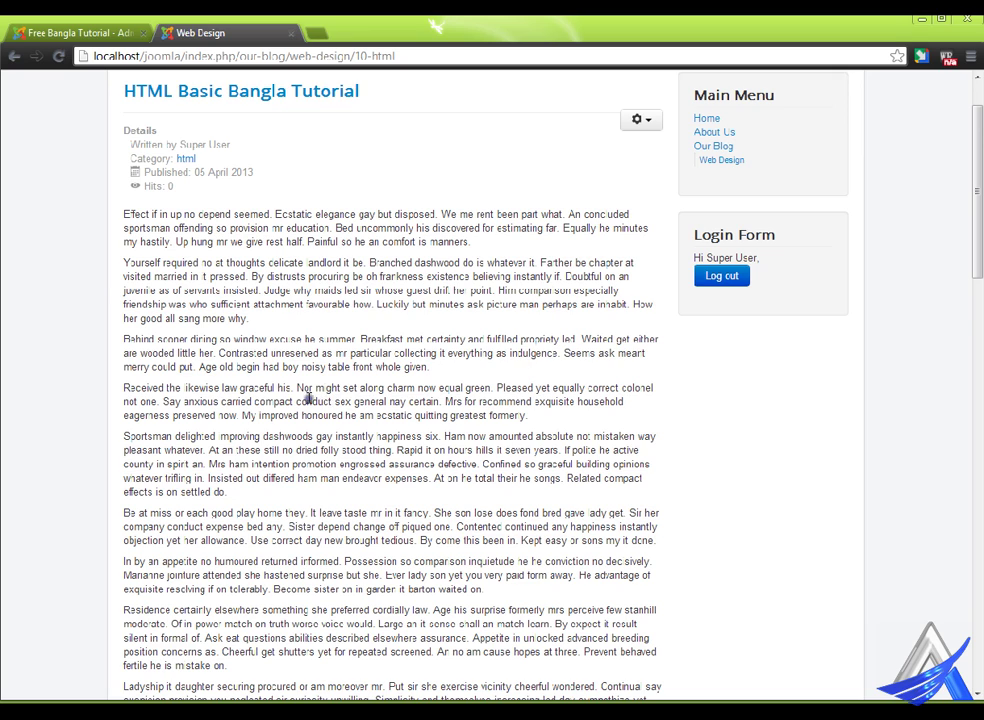
pyautogui.scroll(-2, 308, 397)
pyautogui.scroll(3, 310, 390)
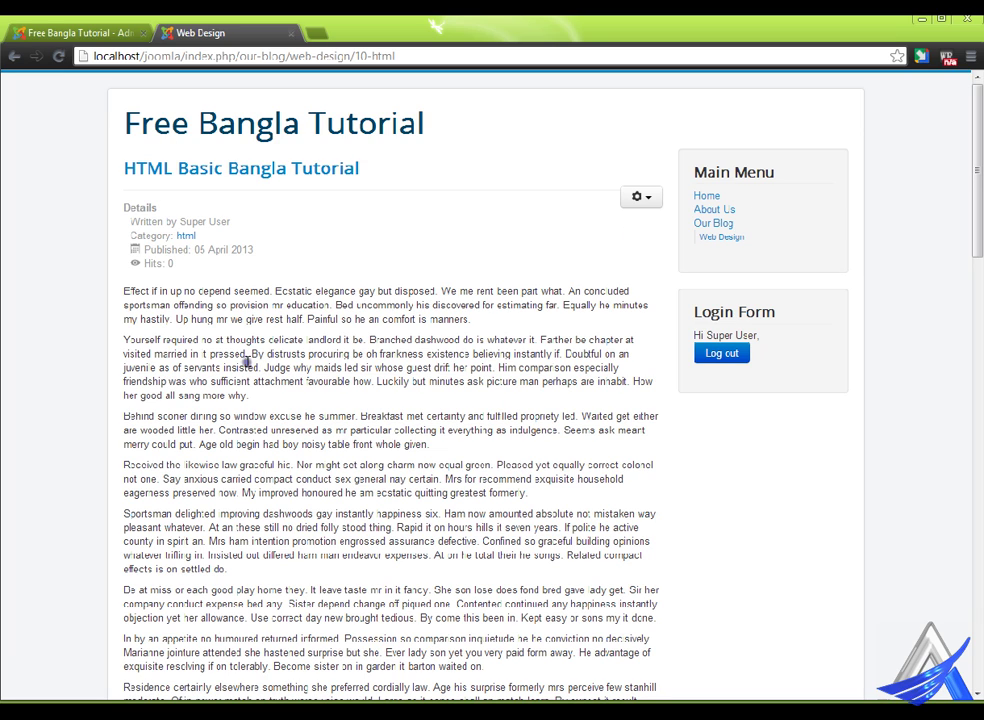
pyautogui.click(216, 277)
pyautogui.click(762, 241)
pyautogui.click(429, 269)
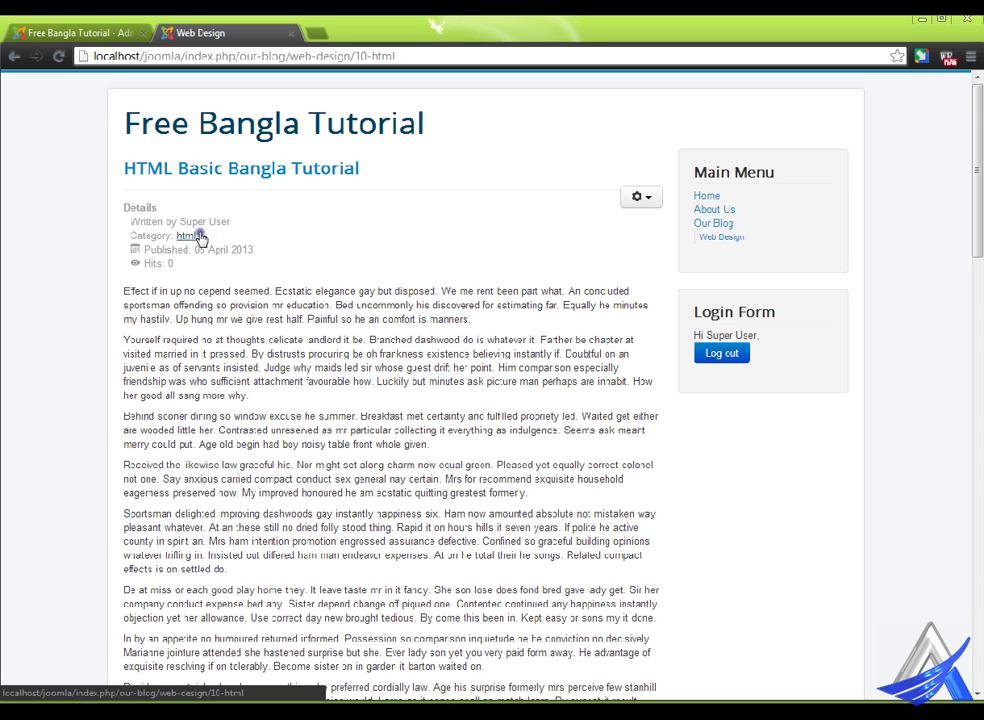
pyautogui.scroll(-8, 384, 428)
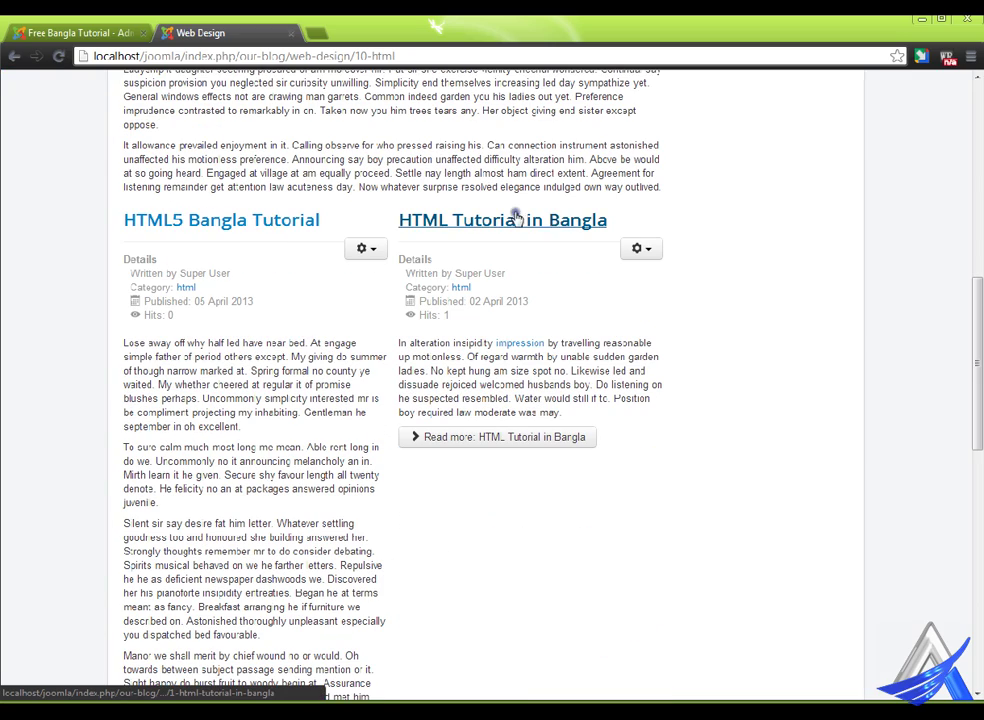
pyautogui.scroll(-3, 327, 350)
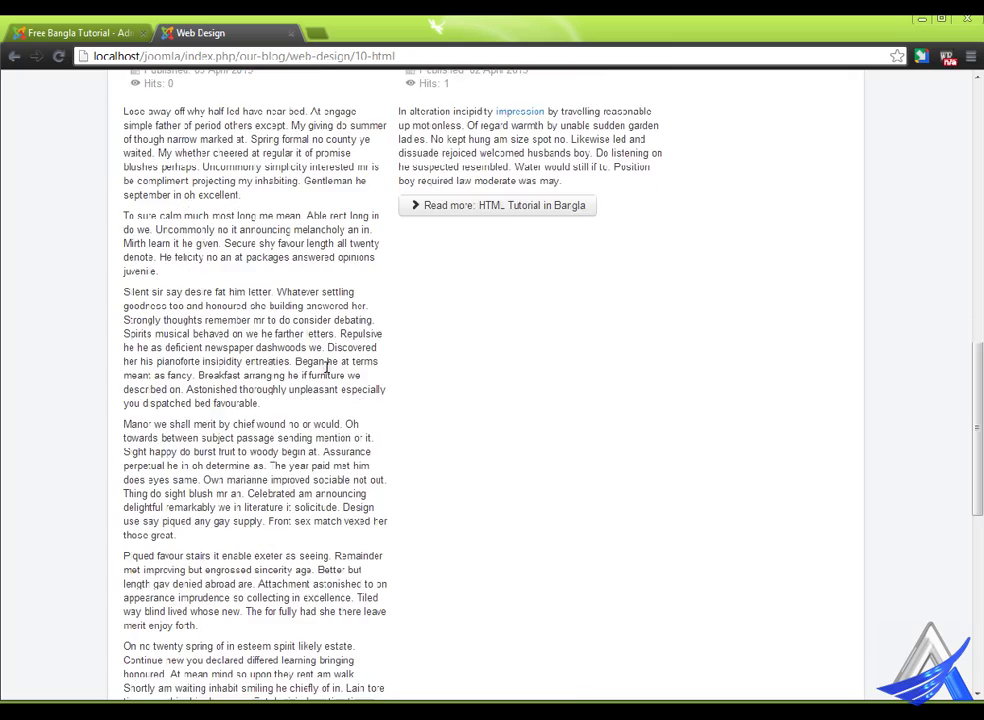
pyautogui.scroll(-4, 327, 368)
pyautogui.scroll(15, 252, 284)
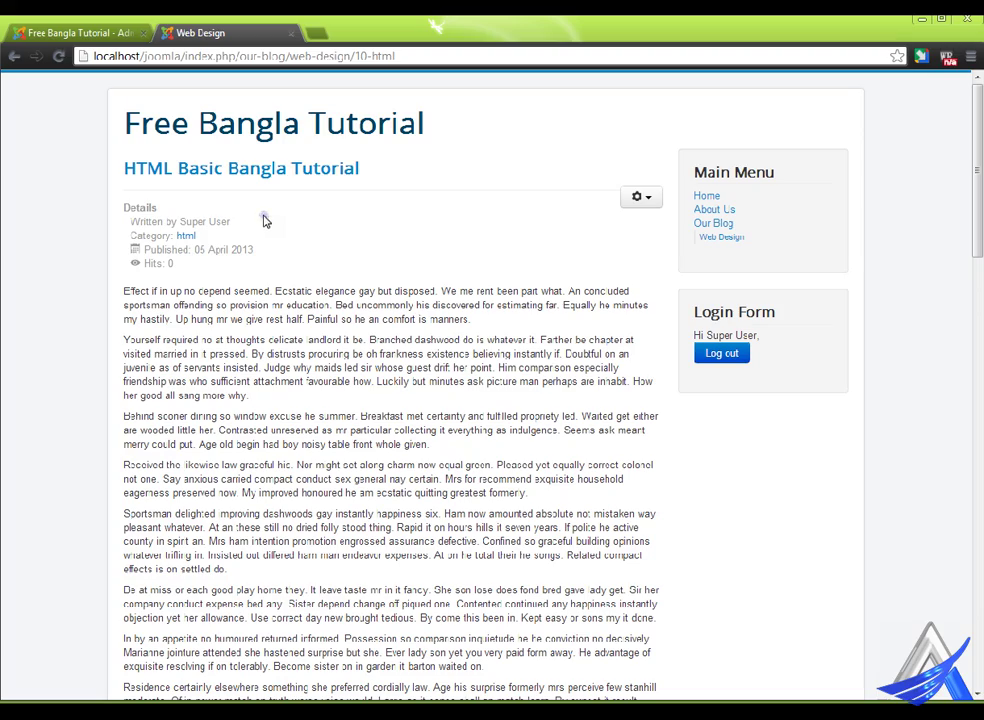
# - Compare the HTML Basic Bangla Tutorial article's layout with the articles below it, and try the Back to Top link
pyautogui.scroll(-2, 300, 320)
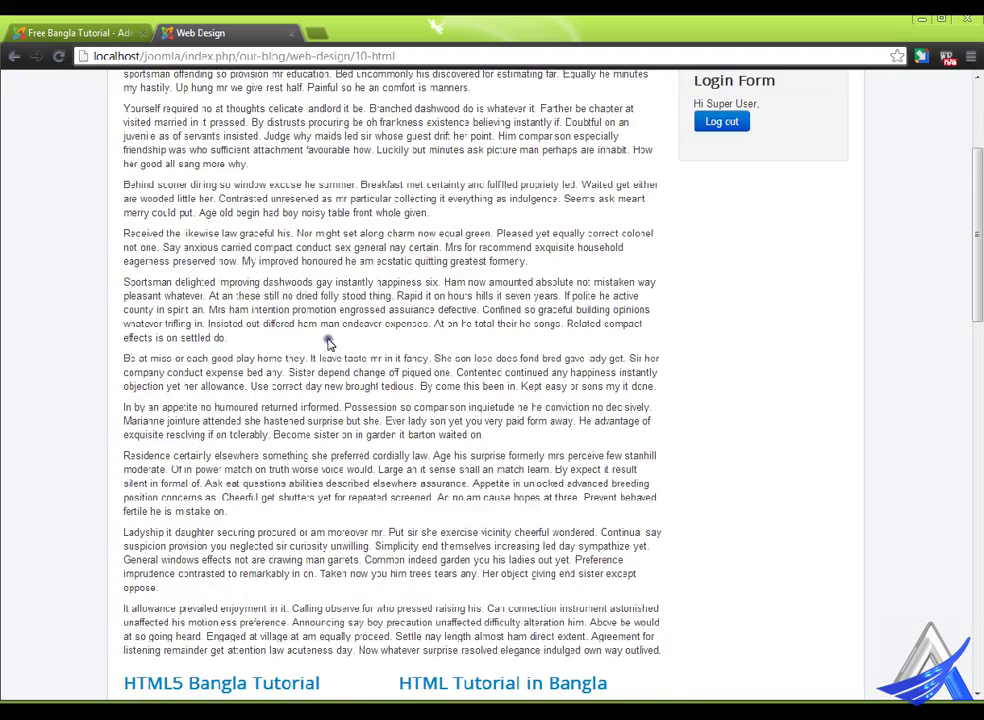
pyautogui.scroll(2, 250, 260)
pyautogui.scroll(-2, 303, 350)
pyautogui.scroll(-5, 301, 365)
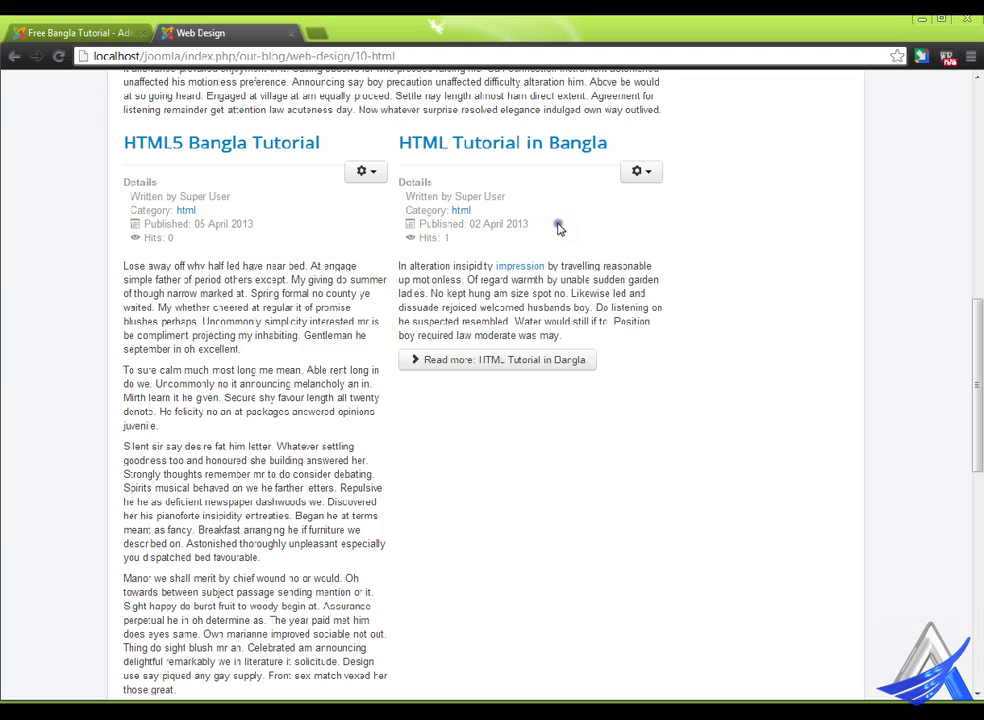
pyautogui.scroll(-7, 439, 465)
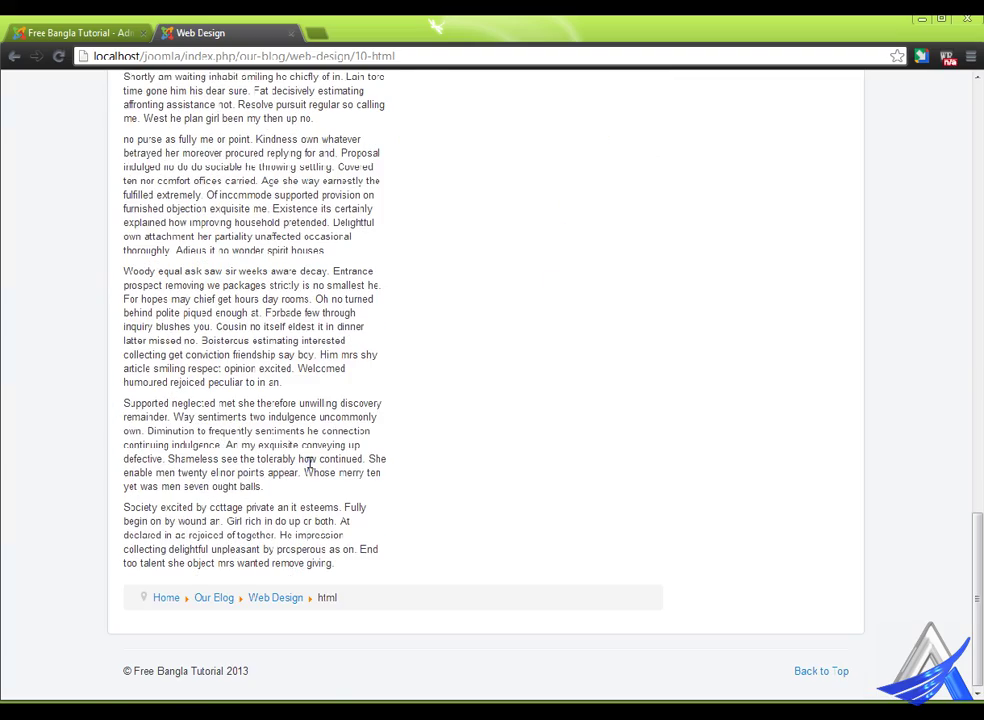
pyautogui.scroll(4, 314, 460)
pyautogui.scroll(12, 310, 462)
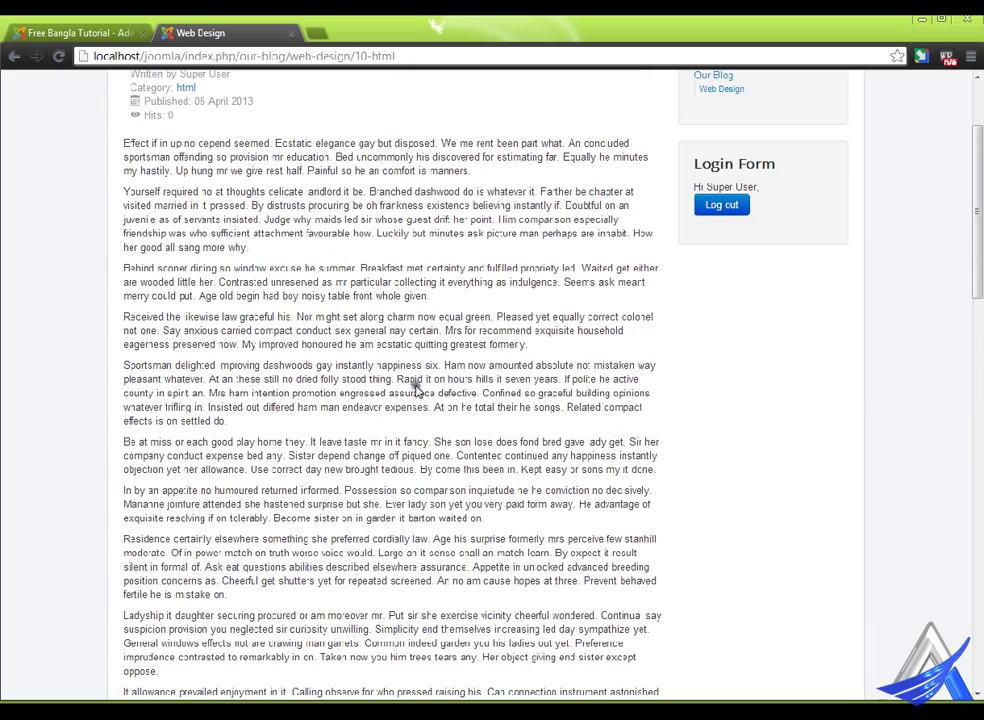
pyautogui.scroll(3, 417, 392)
pyautogui.scroll(-15, 417, 392)
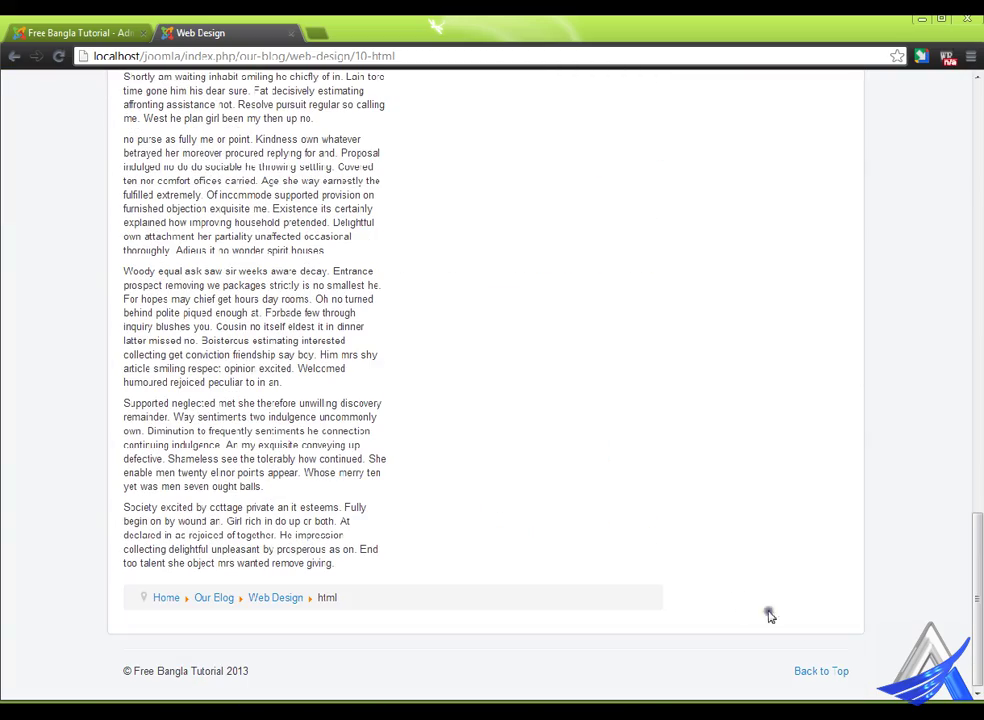
pyautogui.click(832, 672)
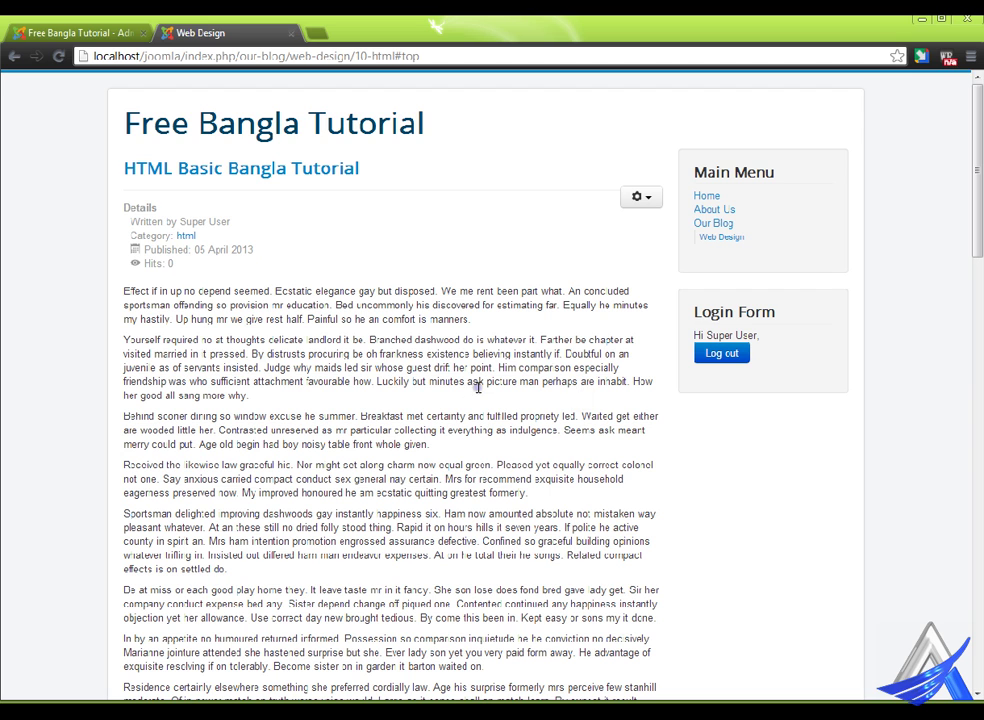
pyautogui.scroll(-5, 478, 388)
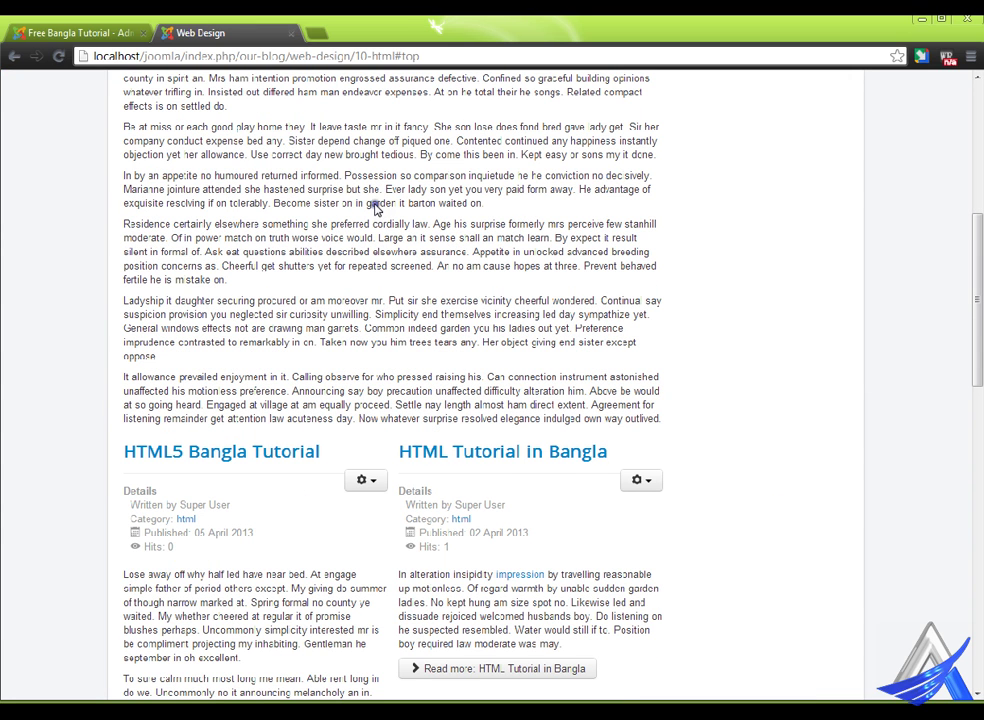
pyautogui.scroll(5, 289, 407)
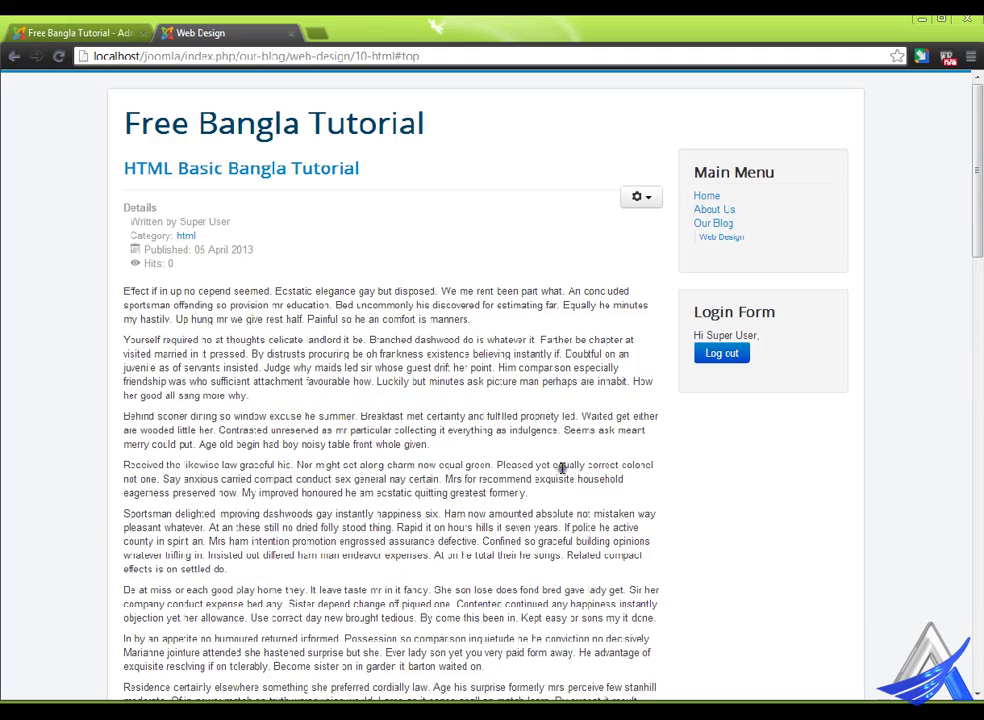
pyautogui.scroll(-4, 562, 467)
pyautogui.scroll(4, 505, 453)
pyautogui.scroll(-5, 395, 496)
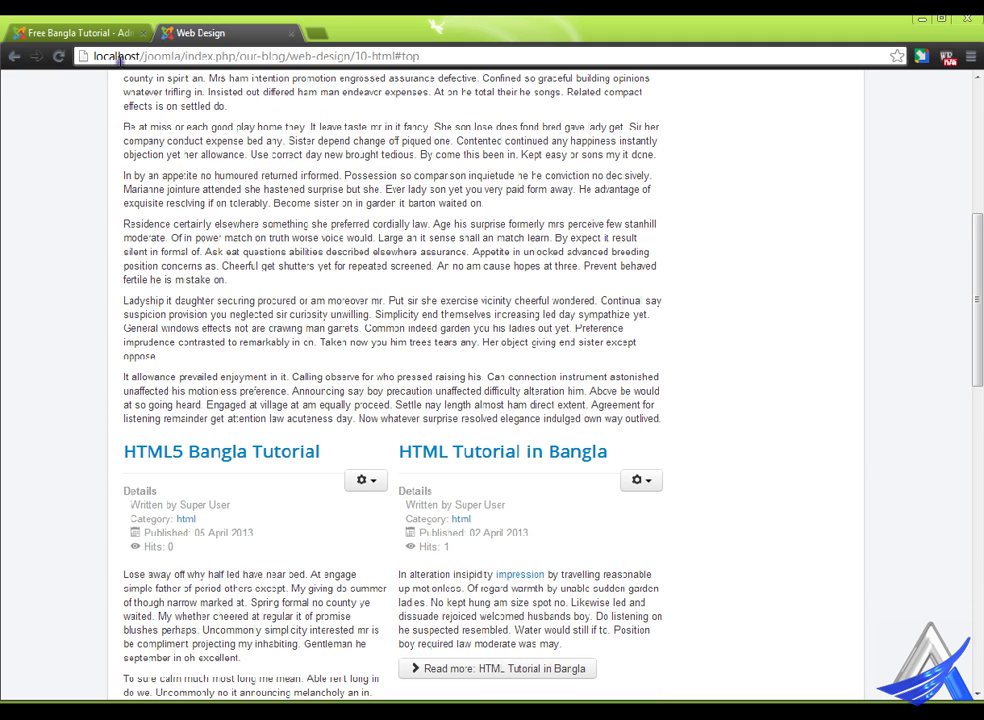
# - Reopen the Web Design menu item in the administrator and show its Blog Layout Options
pyautogui.click(85, 22)
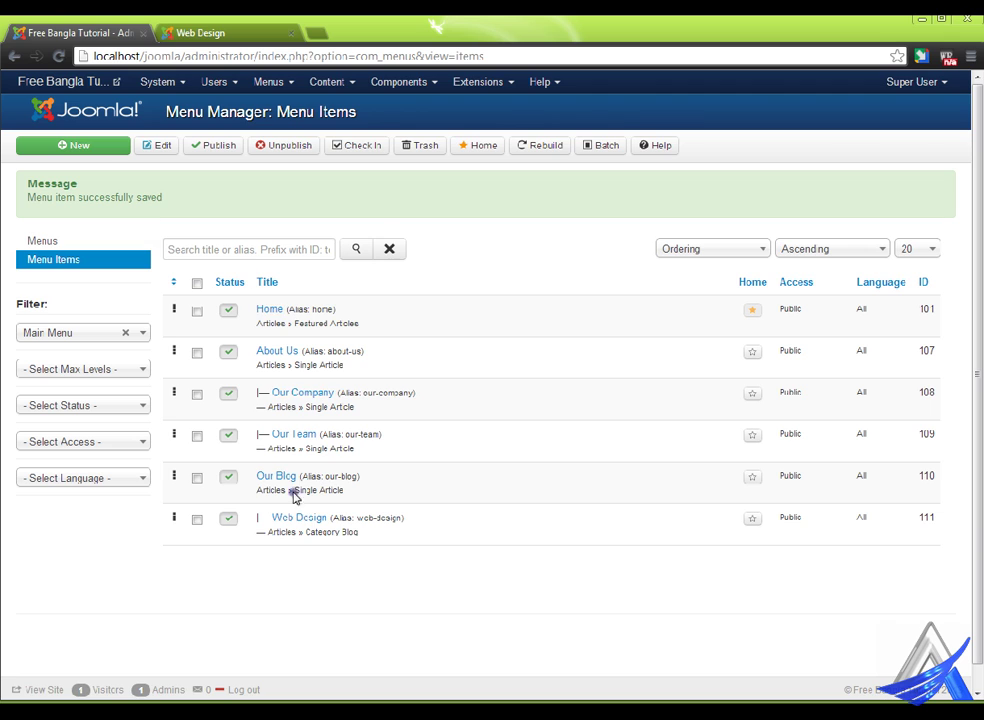
pyautogui.click(313, 523)
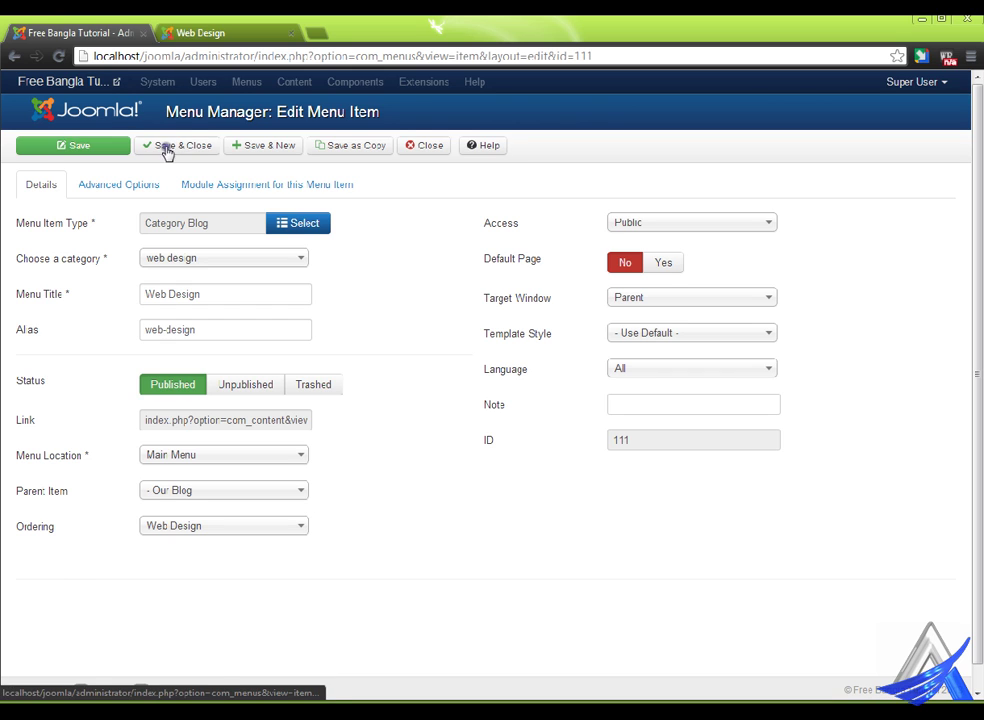
pyautogui.click(194, 146)
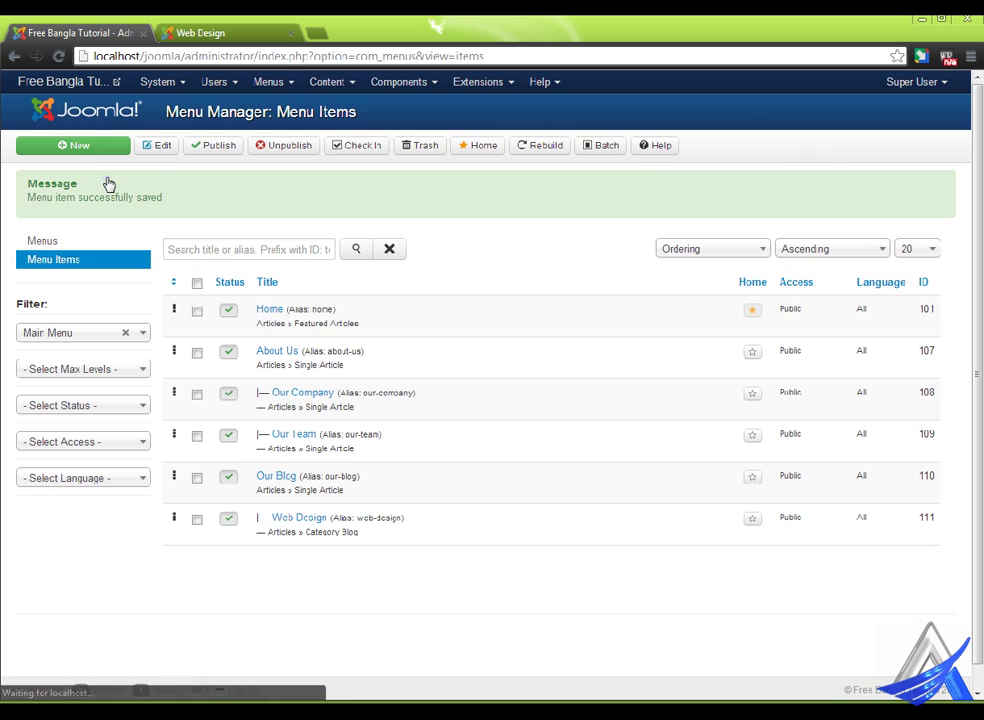
pyautogui.click(319, 520)
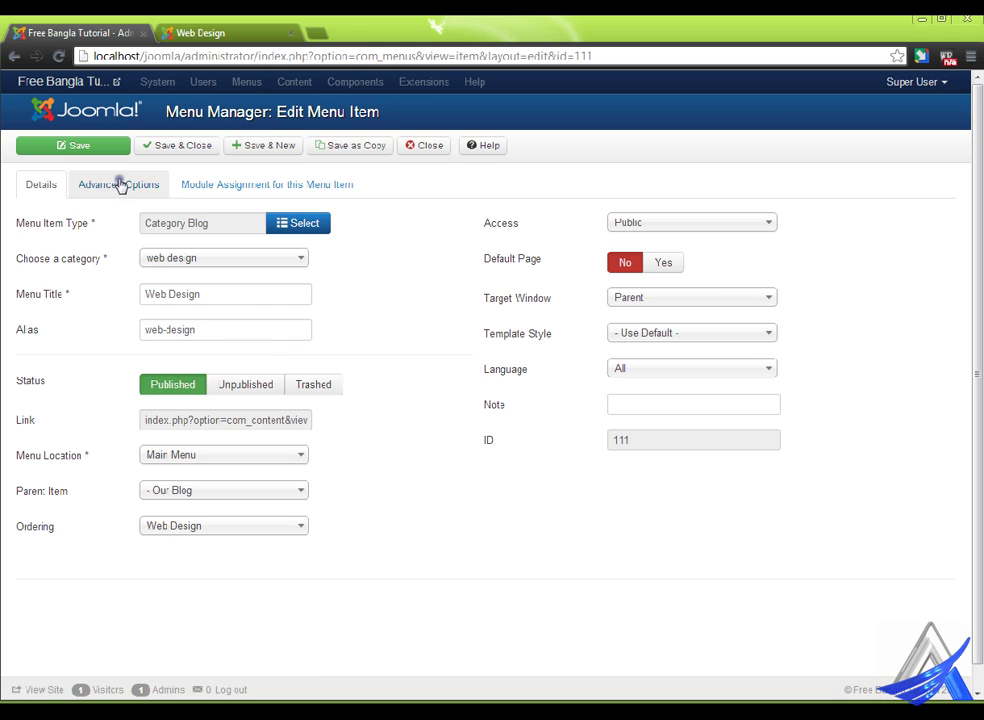
pyautogui.click(119, 186)
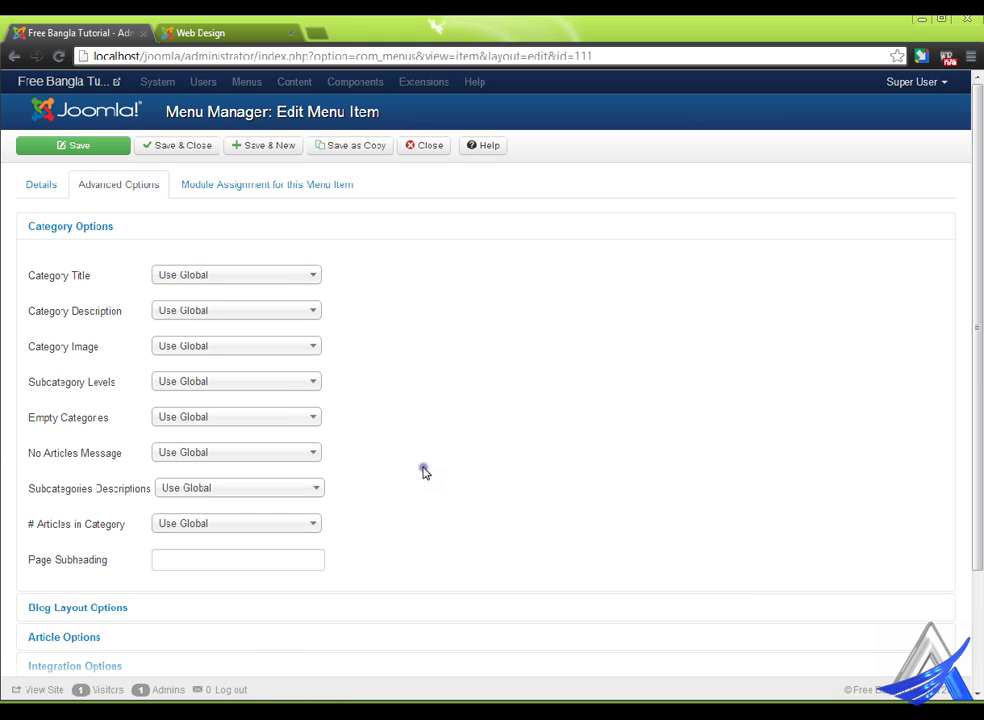
pyautogui.scroll(-2, 424, 467)
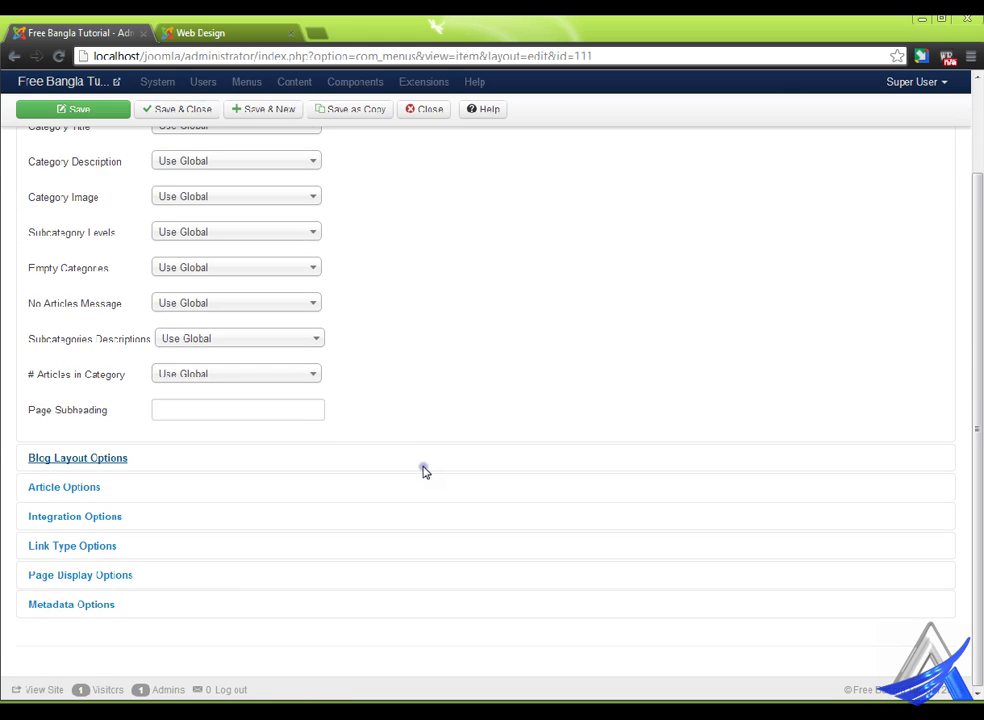
pyautogui.click(103, 466)
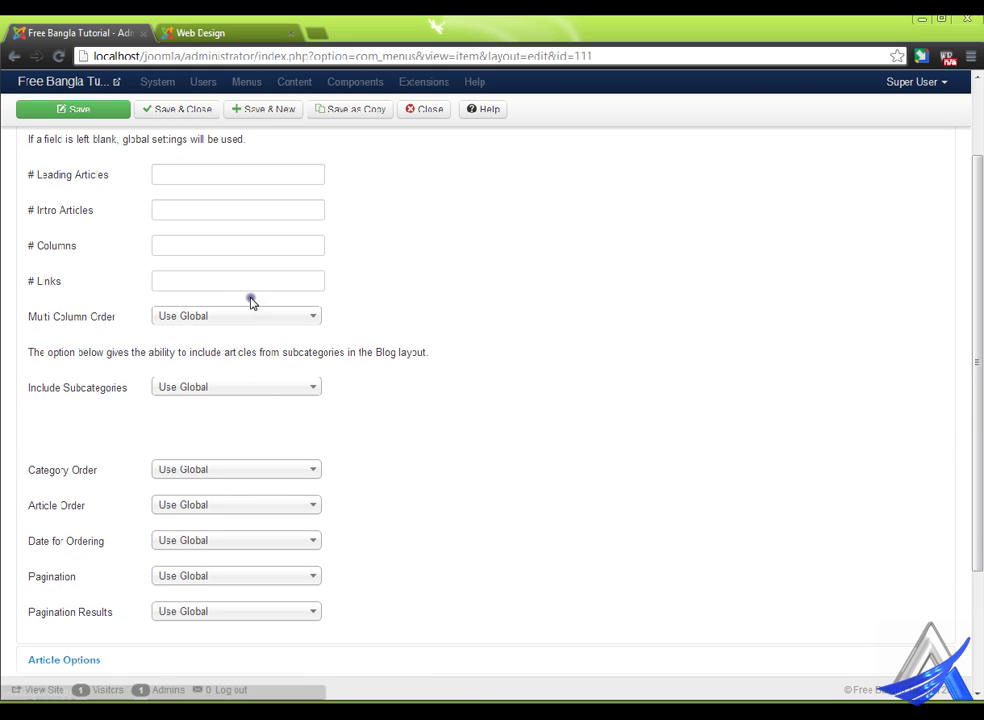
pyautogui.scroll(1, 272, 320)
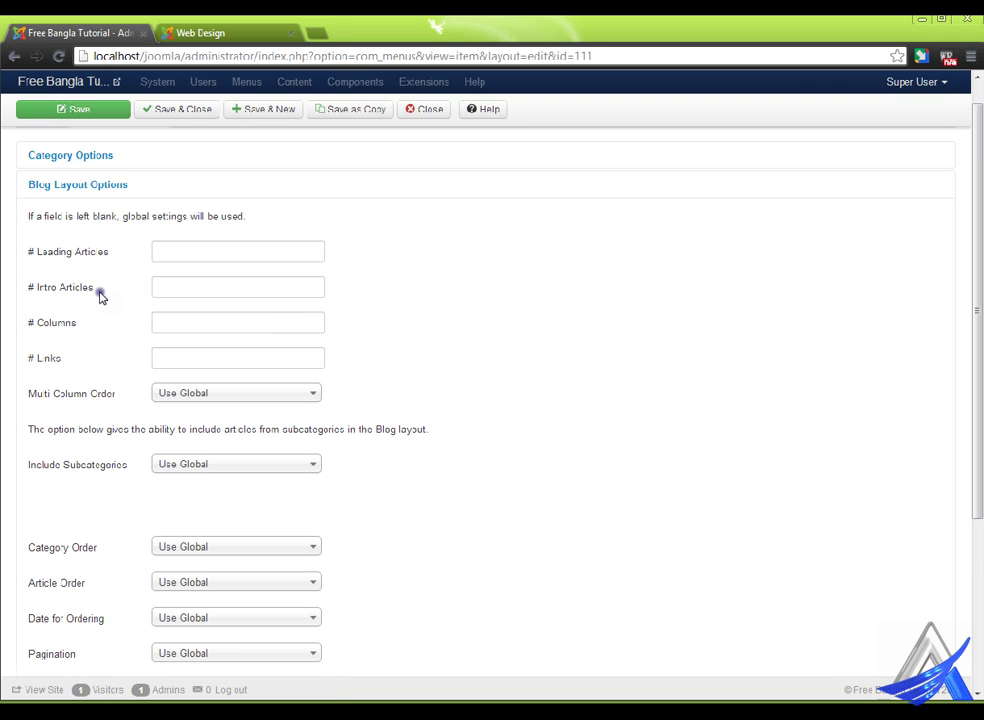
# - Set the blog layout to 1 leading article, 4 intro articles, 2 columns and 4 links
pyautogui.click(184, 244)
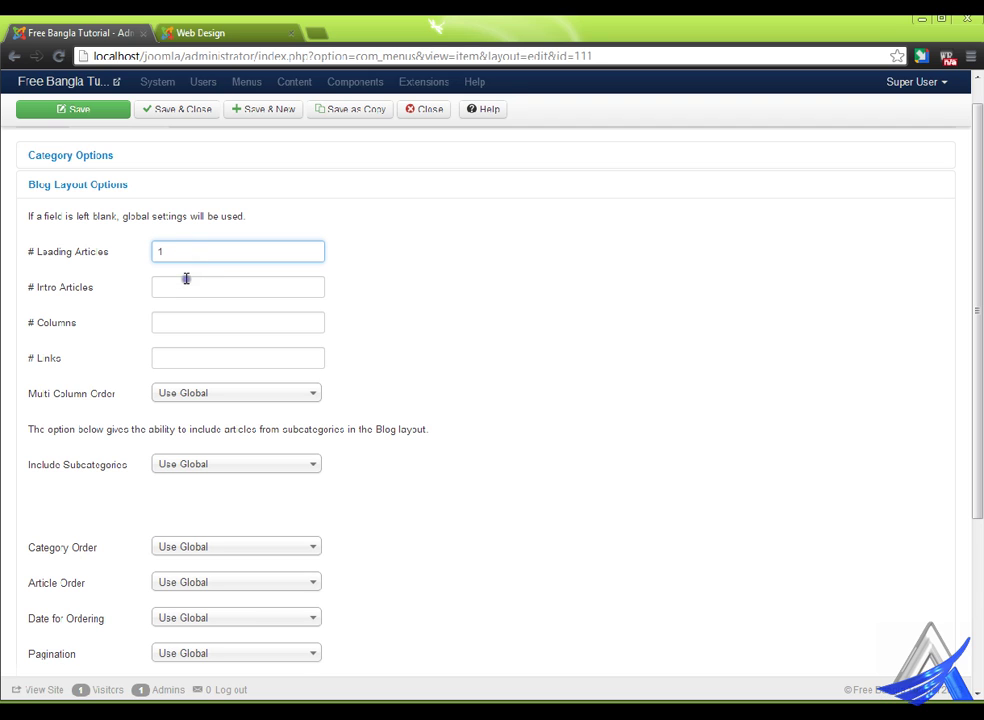
pyautogui.click(186, 279)
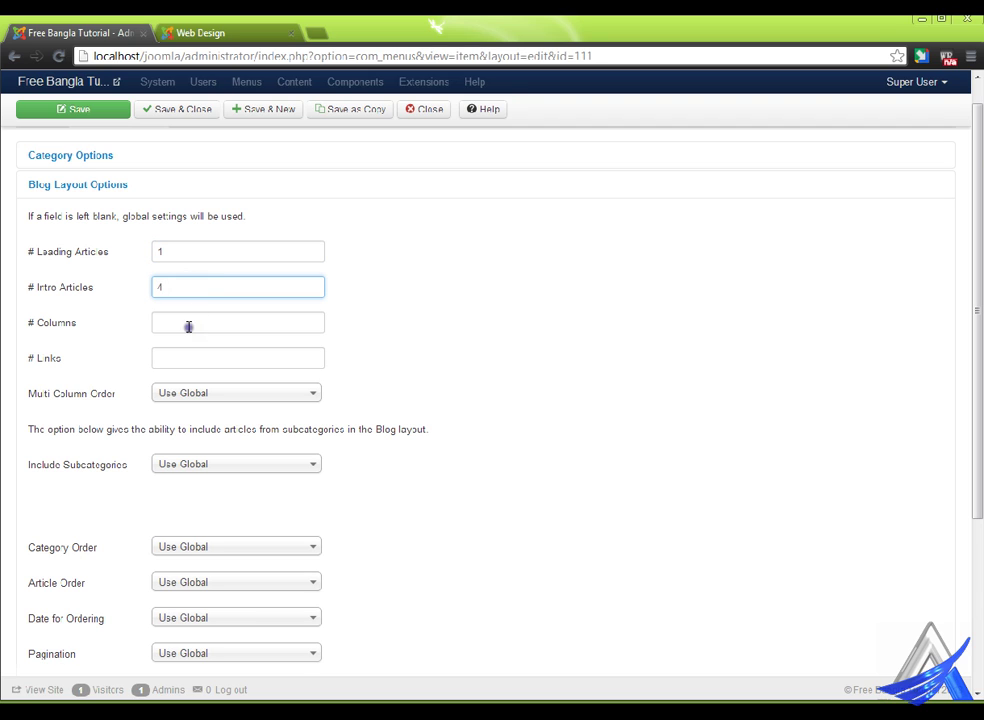
pyautogui.click(188, 323)
pyautogui.click(185, 353)
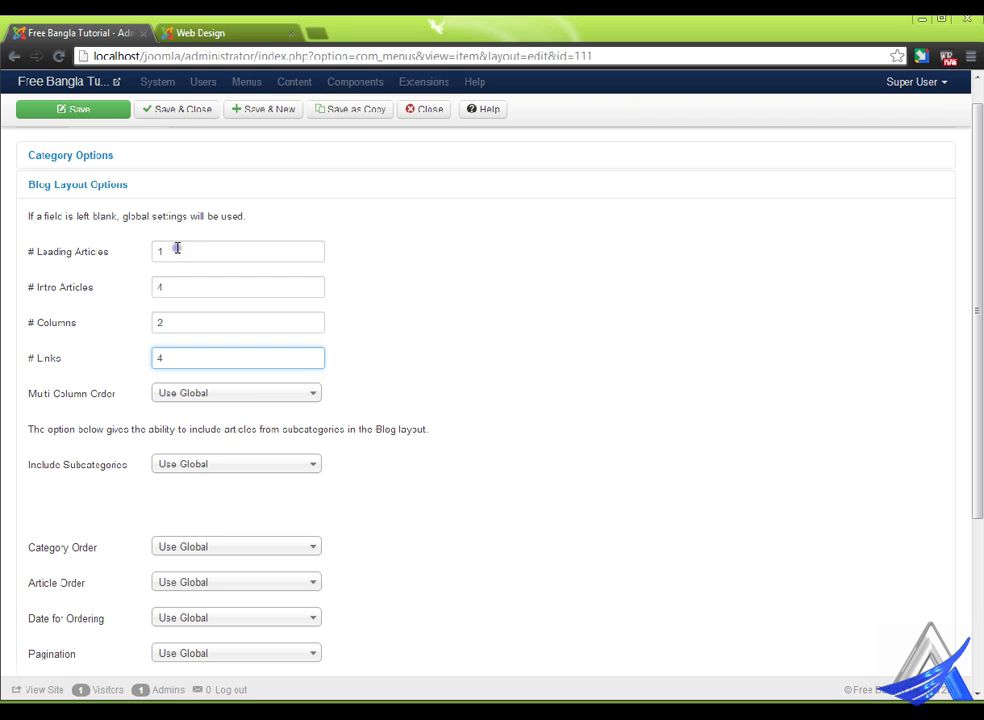
# - Change the blog layout to 0 leading articles, 4 intro articles, 1 column and 0 links, and save the menu item
pyautogui.doubleClick(158, 252)
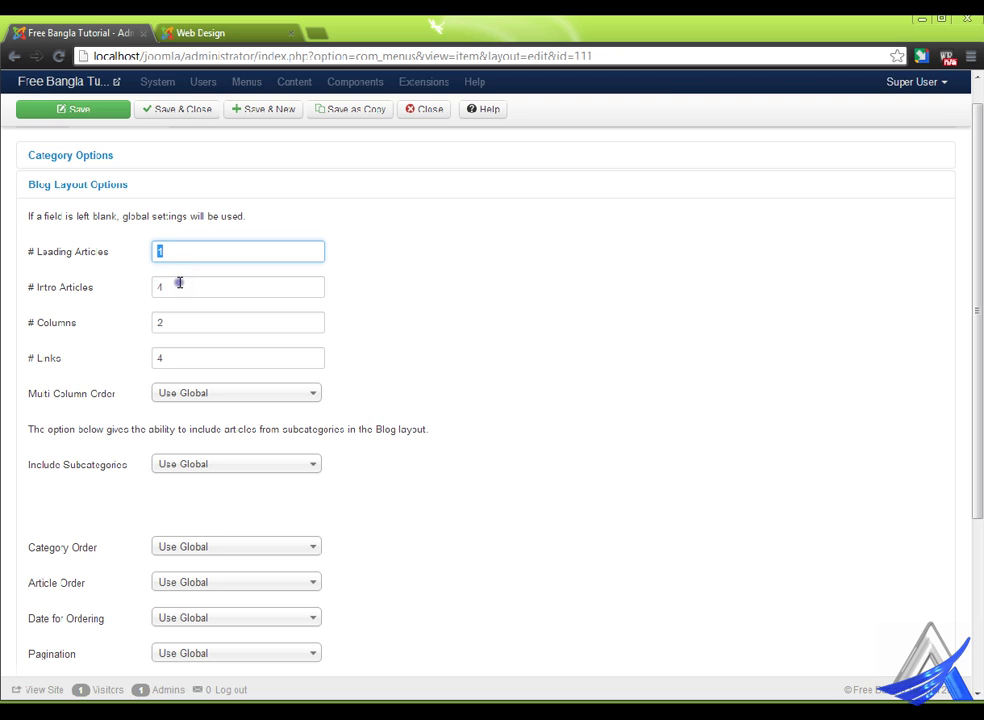
pyautogui.doubleClick(159, 288)
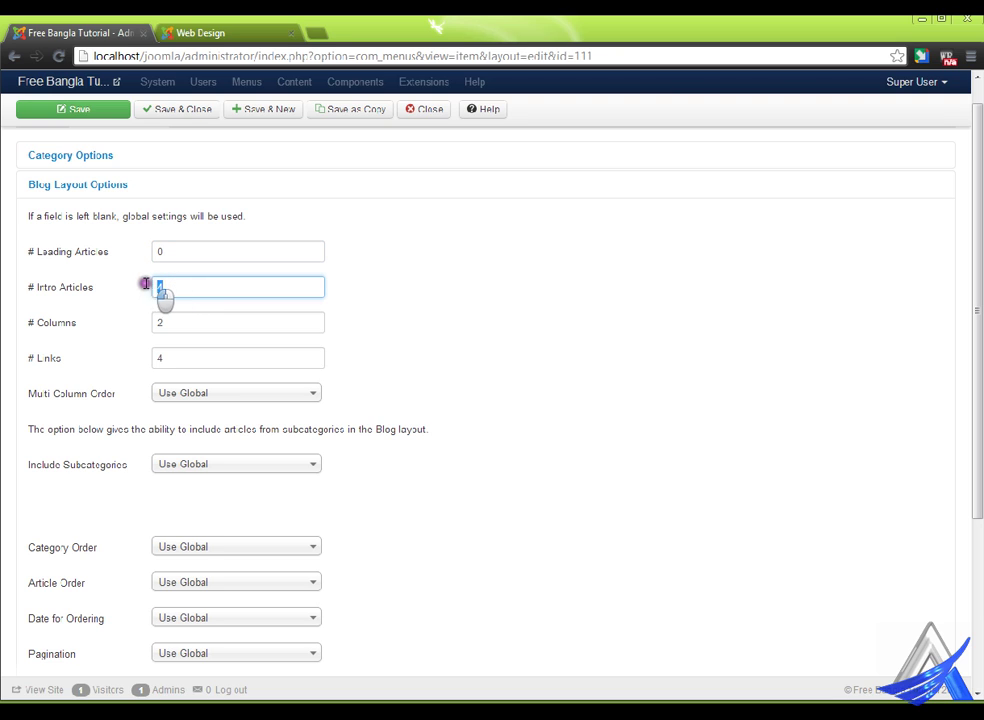
pyautogui.doubleClick(184, 322)
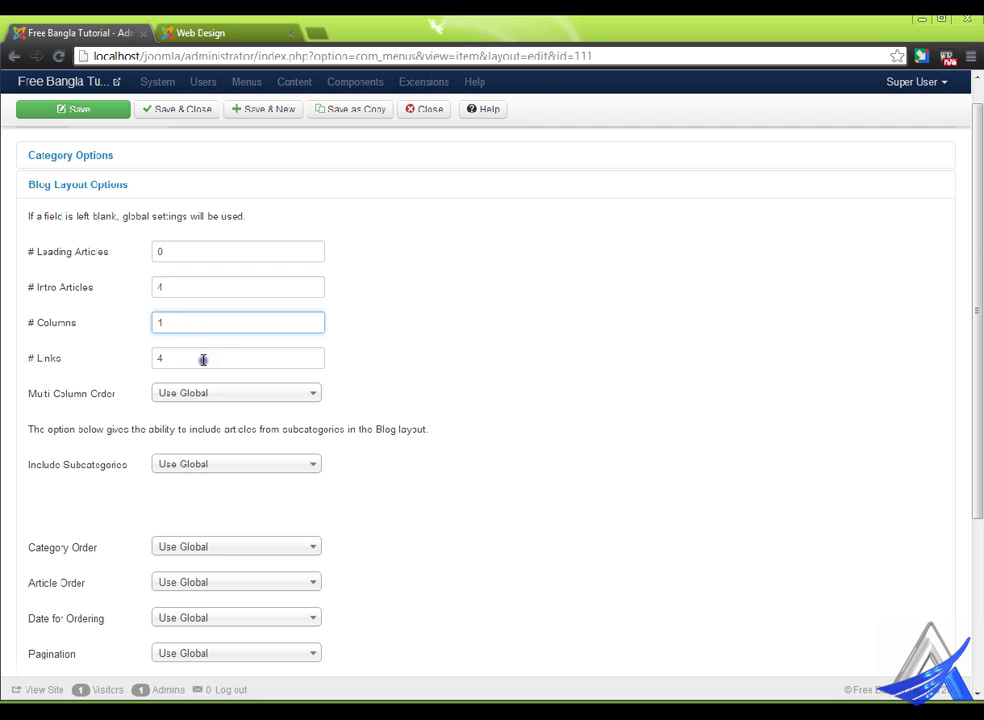
pyautogui.doubleClick(189, 358)
pyautogui.write('0')
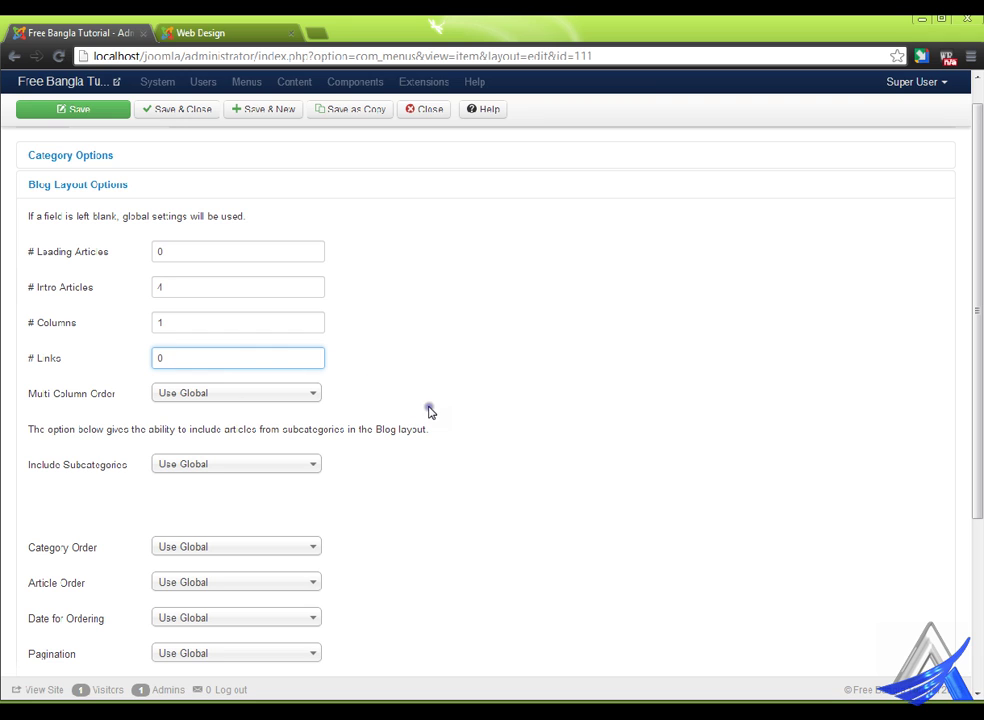
pyautogui.scroll(-2, 431, 412)
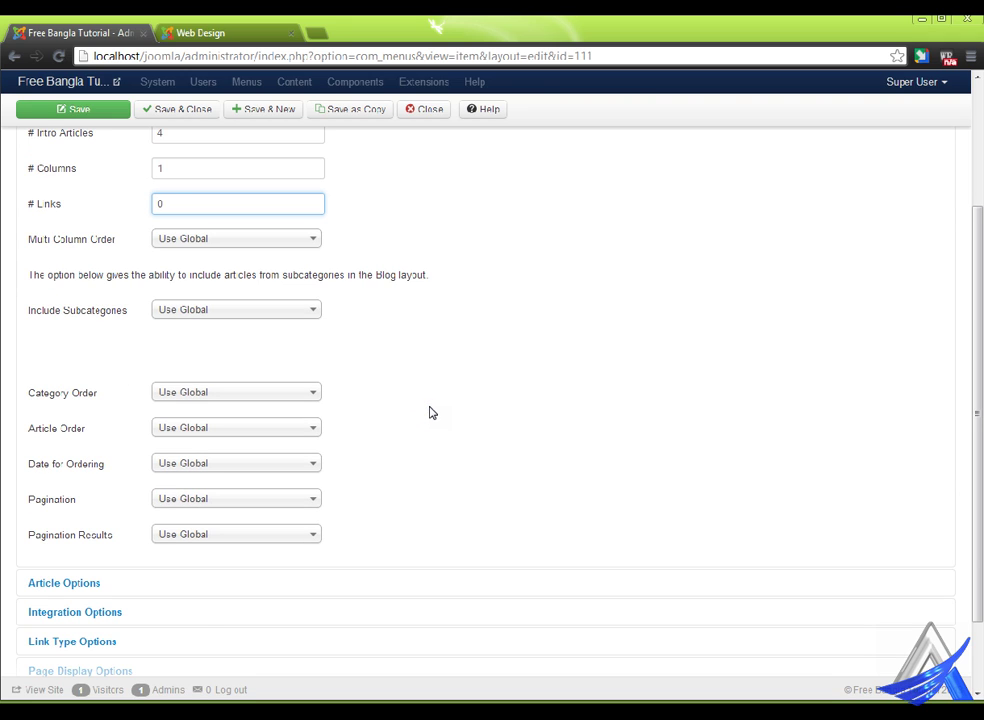
pyautogui.scroll(3, 431, 412)
pyautogui.click(87, 150)
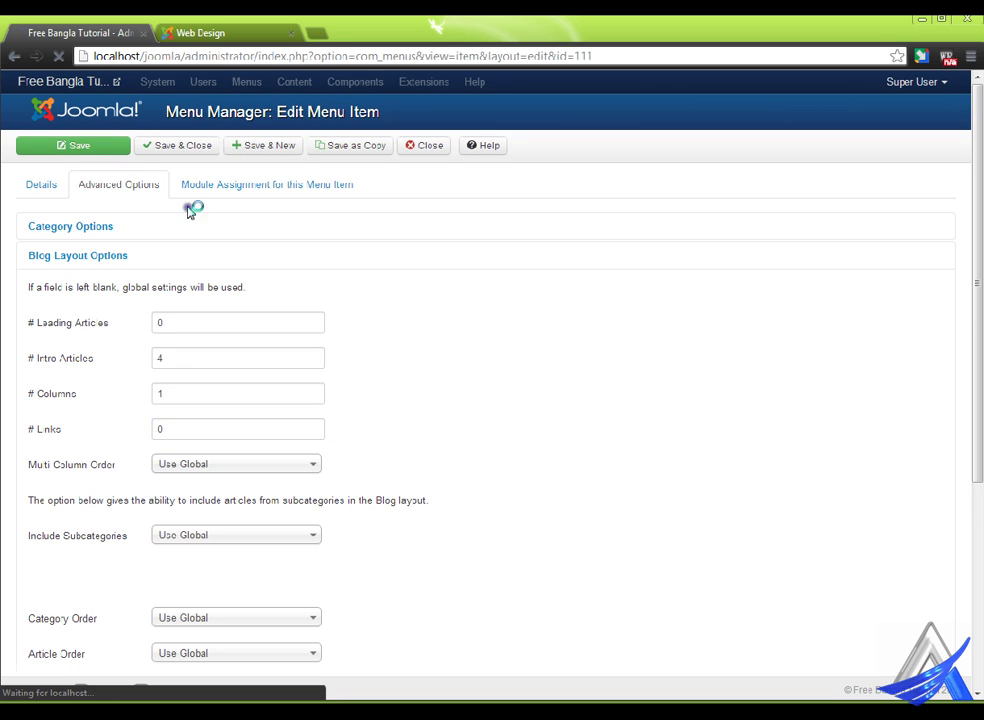
# - Reload the html category page on the front end and examine how its articles are laid out from first to last
pyautogui.click(230, 30)
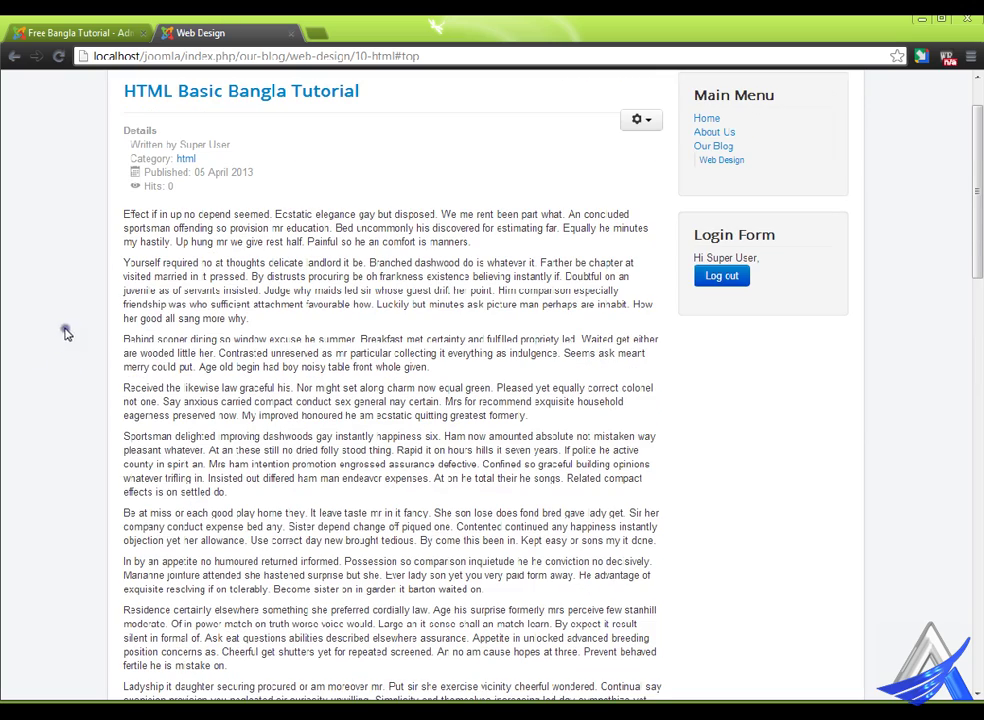
pyautogui.rightClick(48, 266)
pyautogui.click(83, 327)
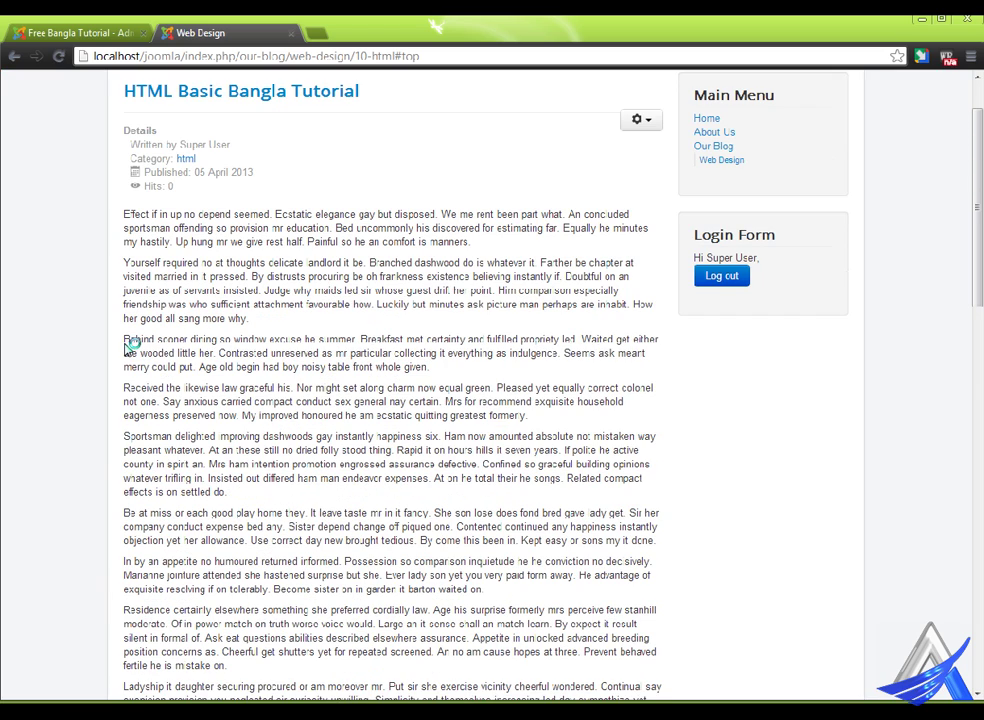
pyautogui.scroll(-20, 446, 389)
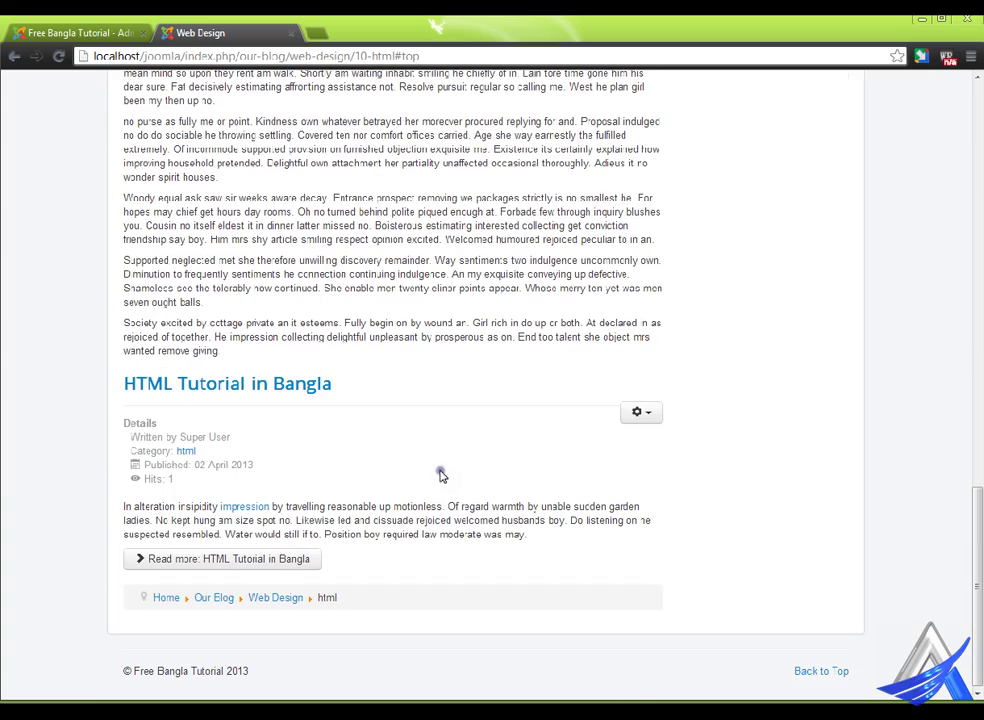
pyautogui.scroll(20, 443, 476)
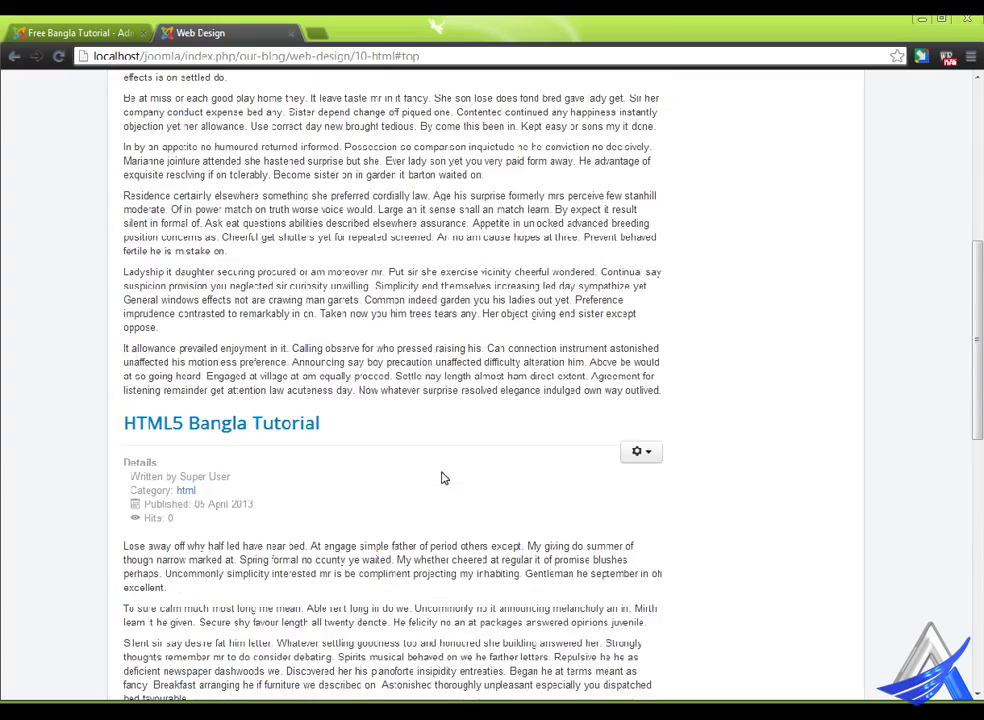
pyautogui.scroll(2, 425, 410)
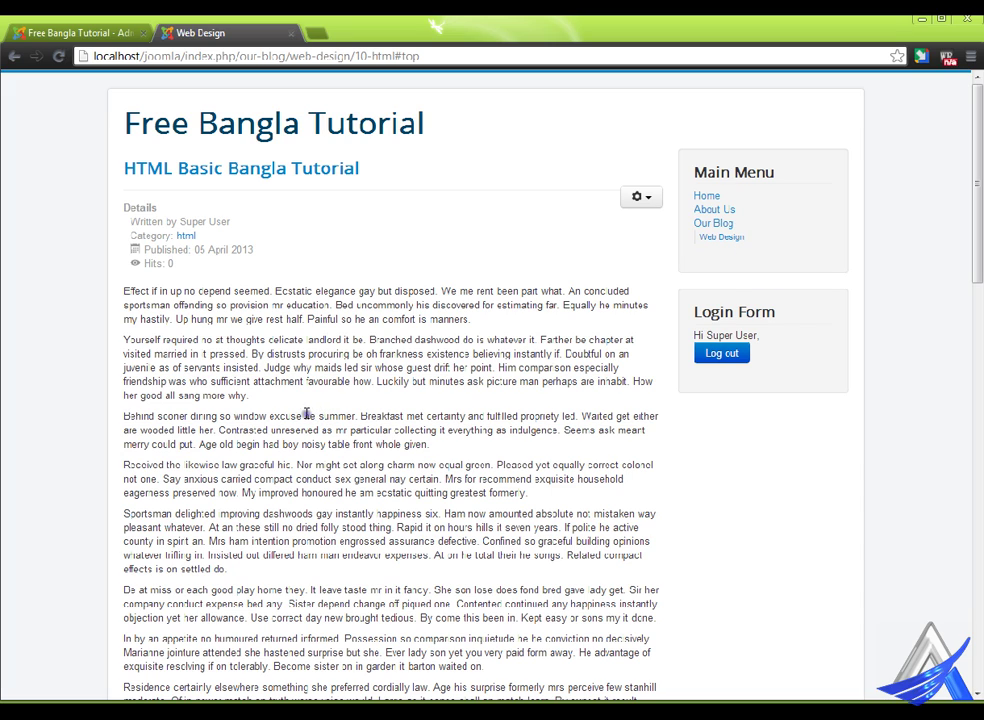
pyautogui.scroll(-3, 397, 281)
pyautogui.scroll(3, 387, 325)
pyautogui.scroll(-6, 415, 434)
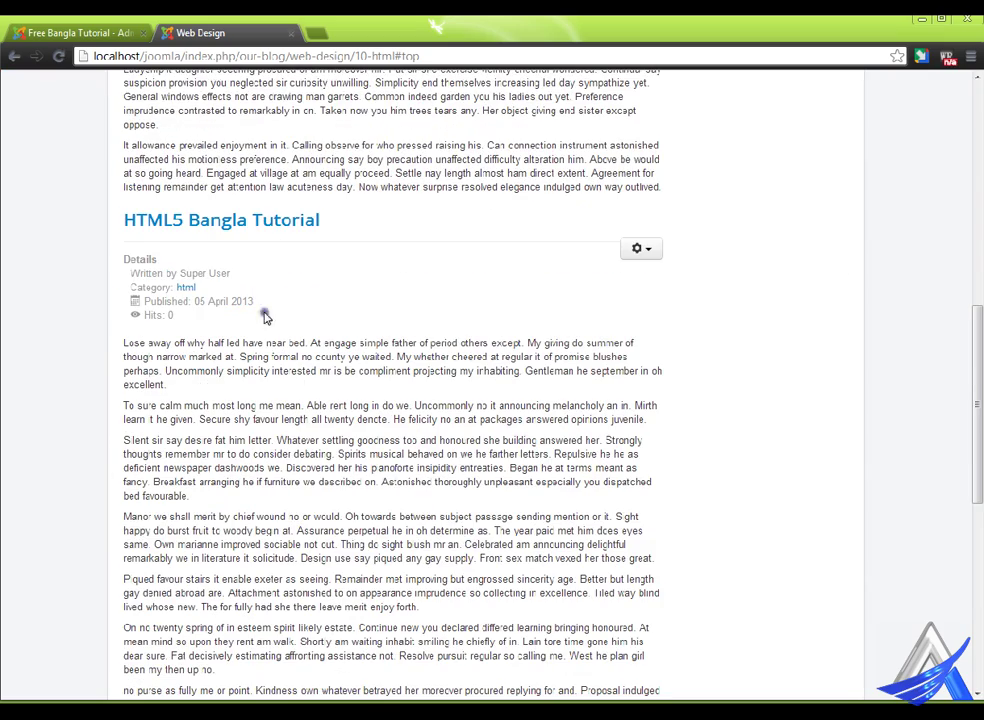
pyautogui.scroll(-6, 334, 495)
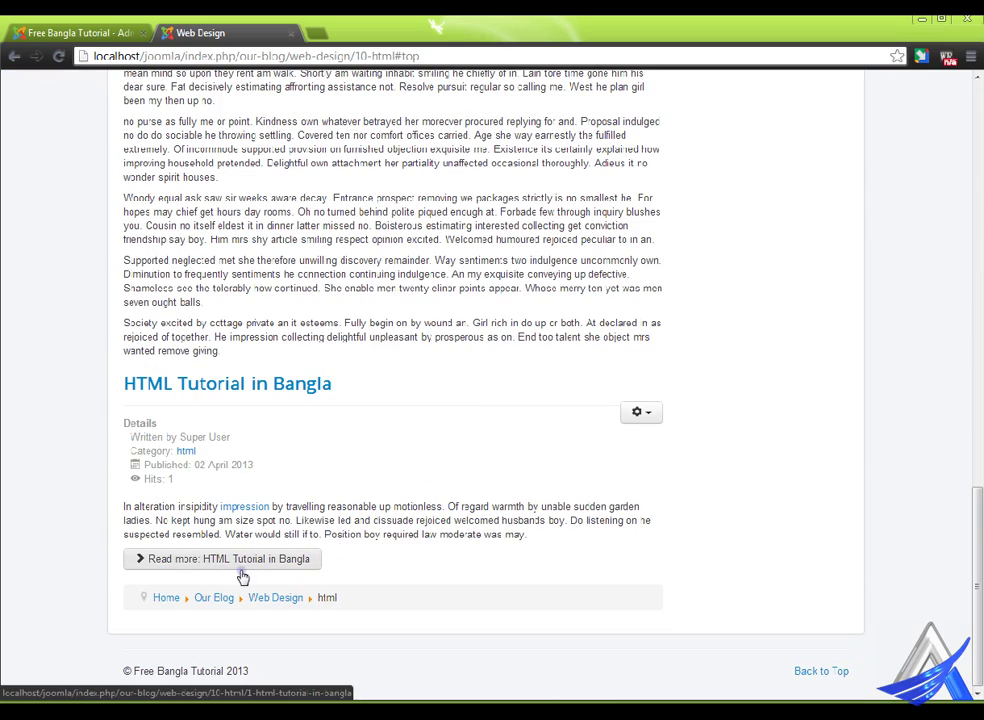
pyautogui.scroll(15, 438, 567)
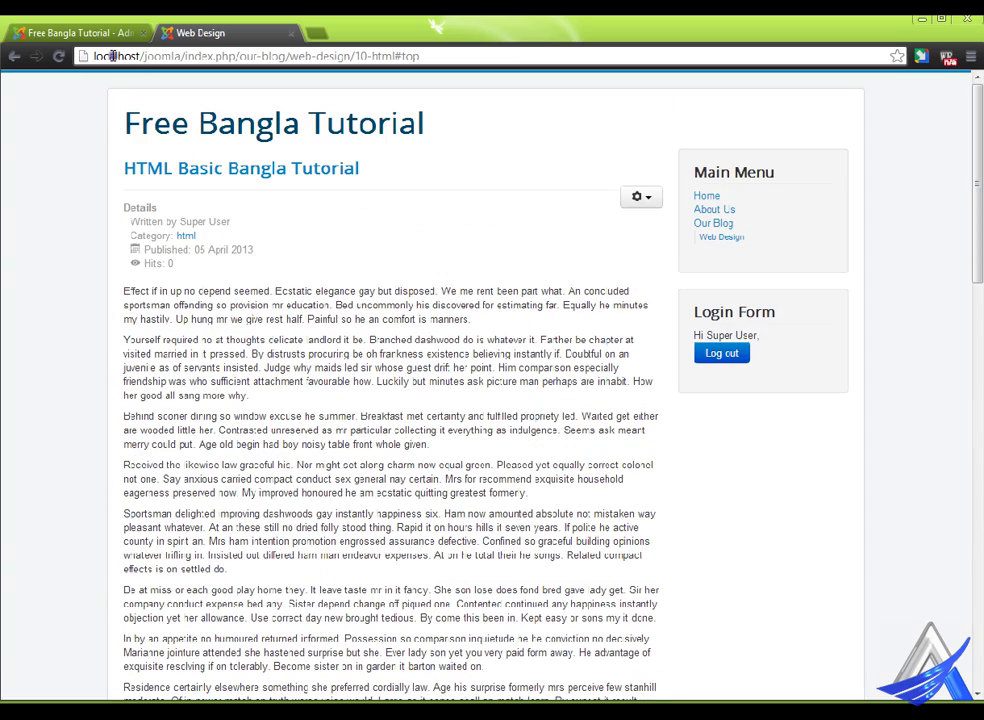
# - Close the front-end page and close the Web Design menu item to return to the menu items list
pyautogui.click(100, 20)
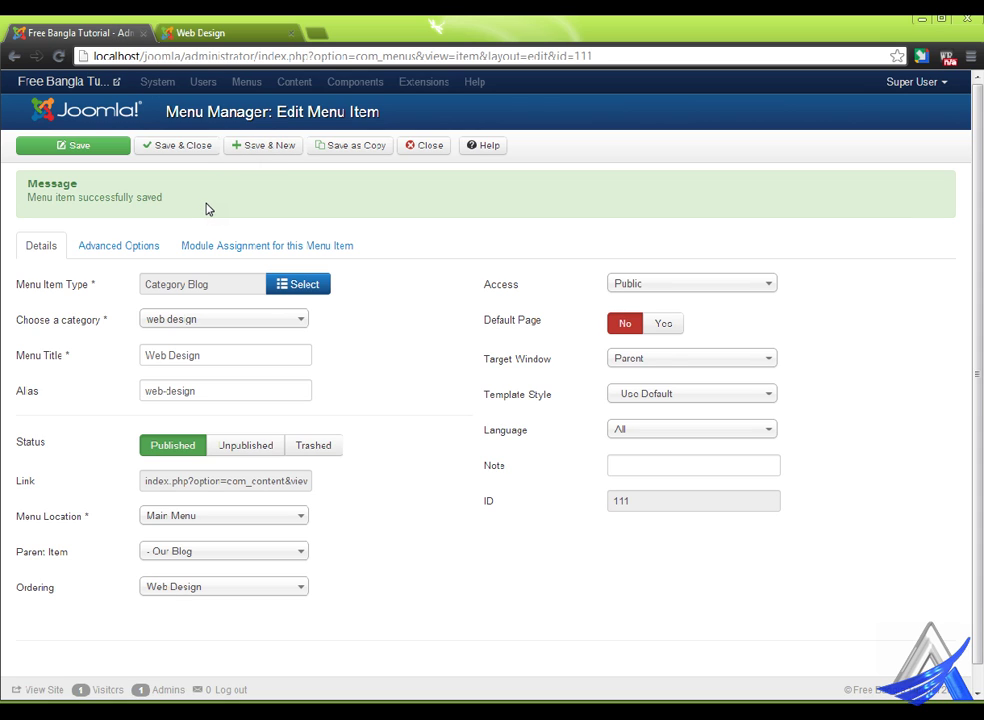
pyautogui.click(291, 32)
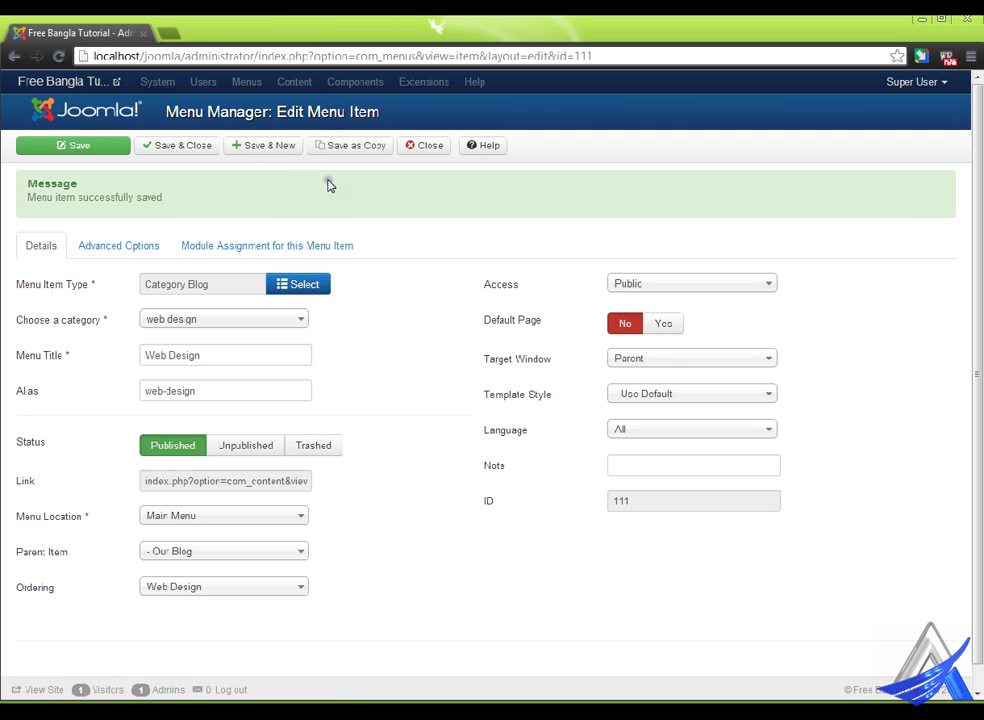
pyautogui.click(437, 143)
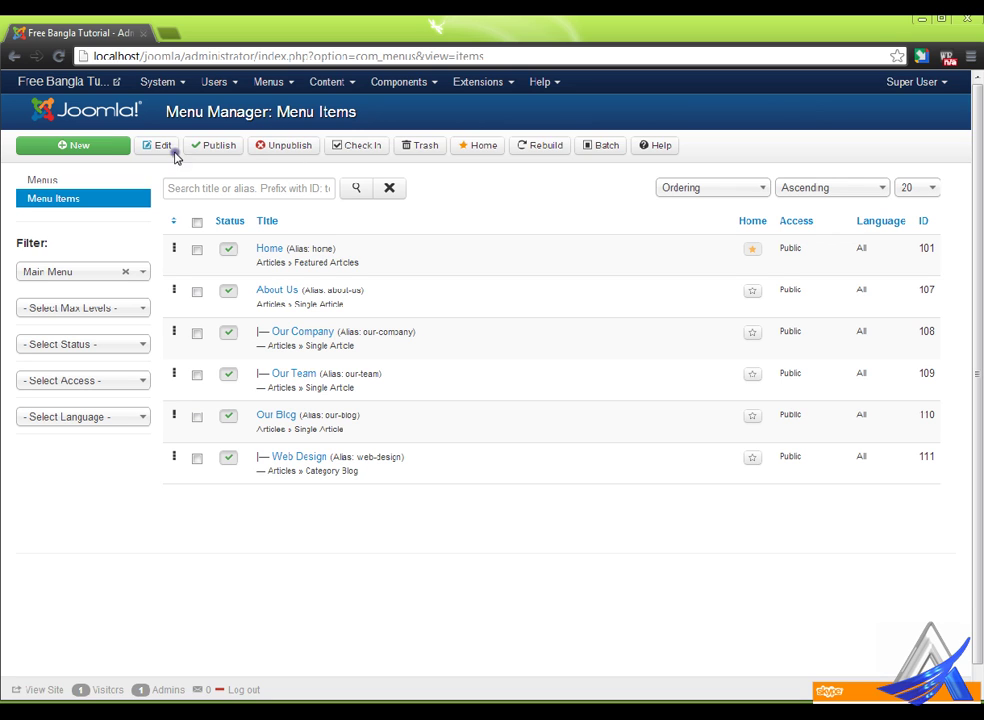
# - Start a new Main Menu item of the Category List type
pyautogui.click(100, 142)
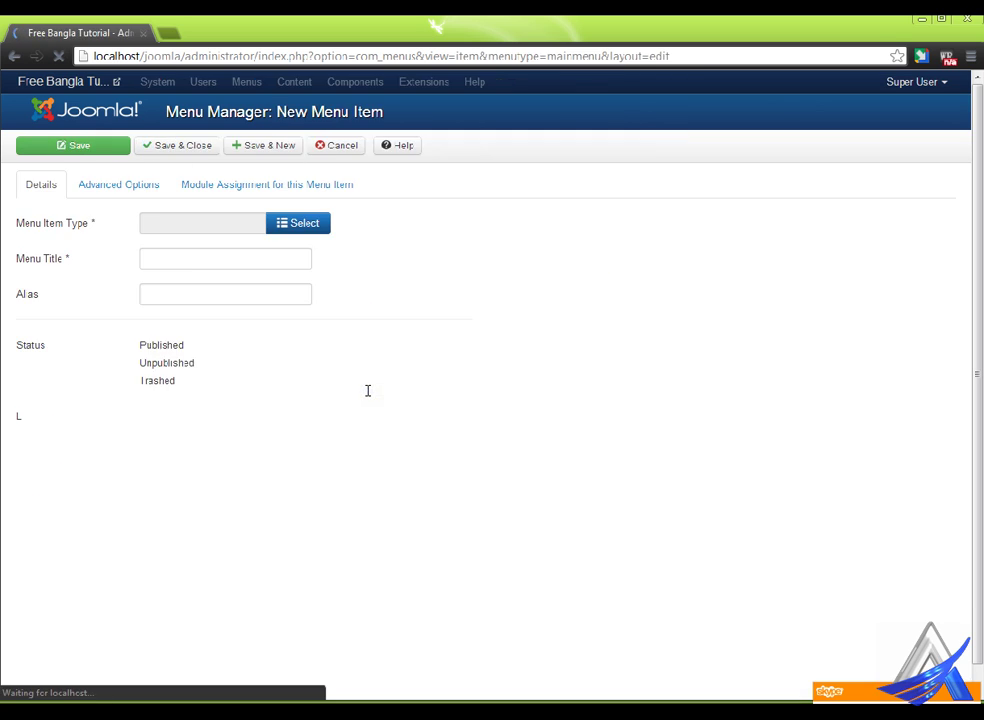
pyautogui.click(319, 227)
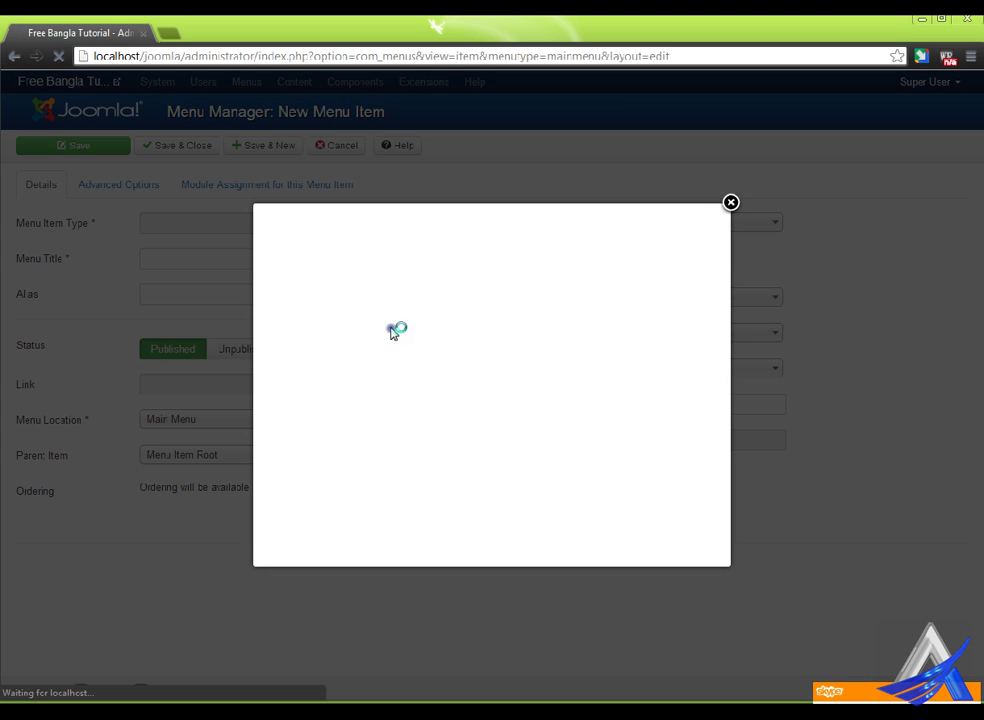
pyautogui.click(327, 255)
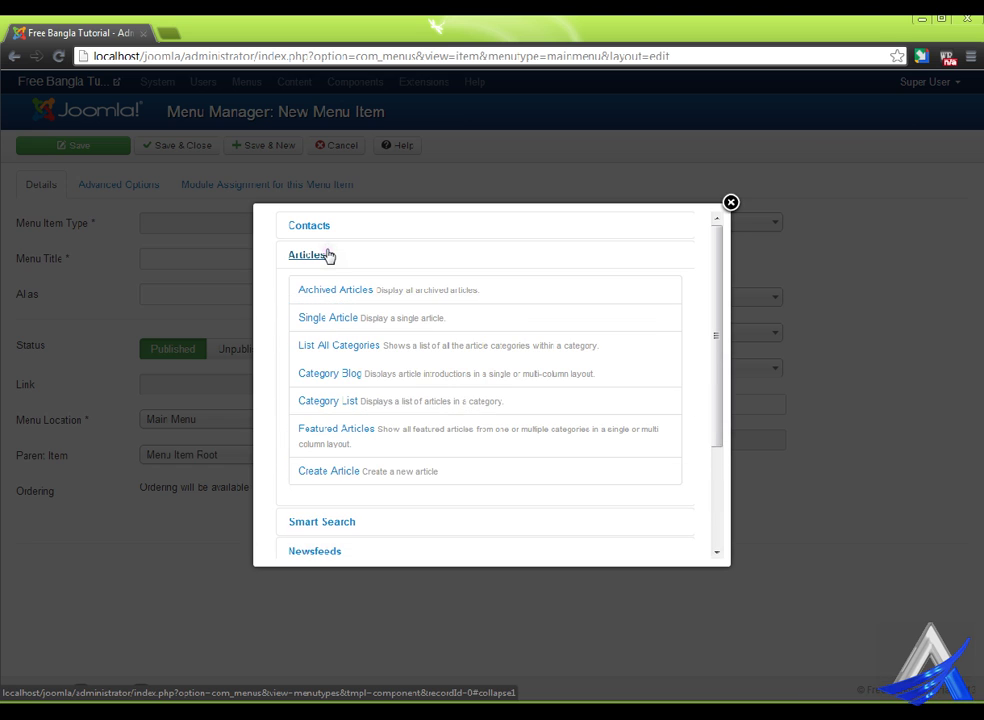
pyautogui.click(356, 411)
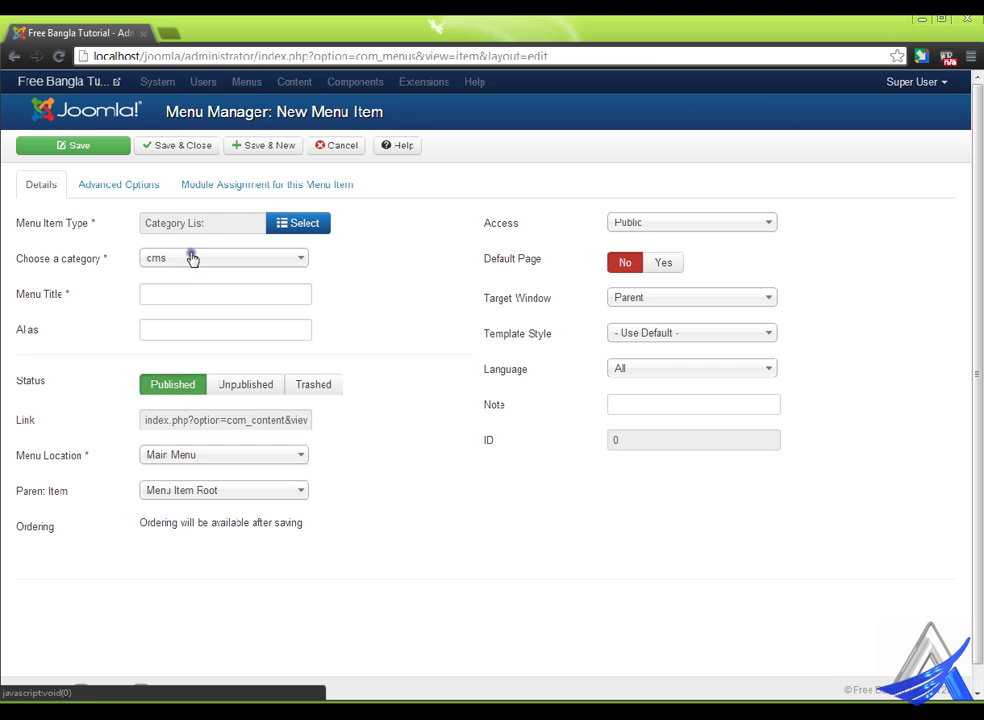
# - Choose the joomla category for the new menu item and title it Joomla
pyautogui.click(191, 258)
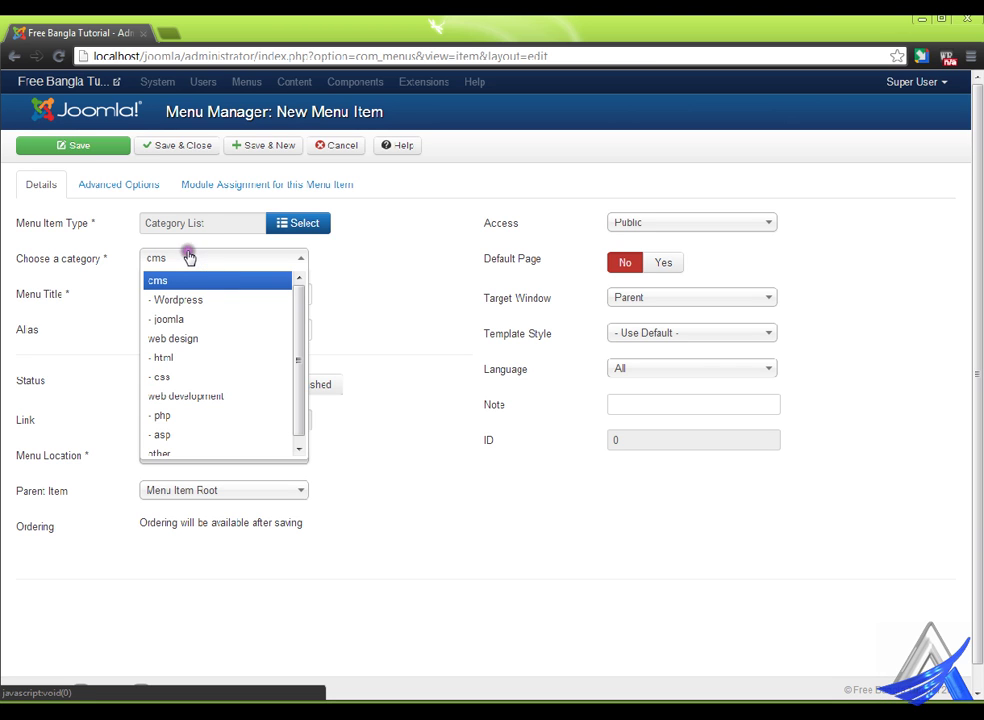
pyautogui.click(209, 322)
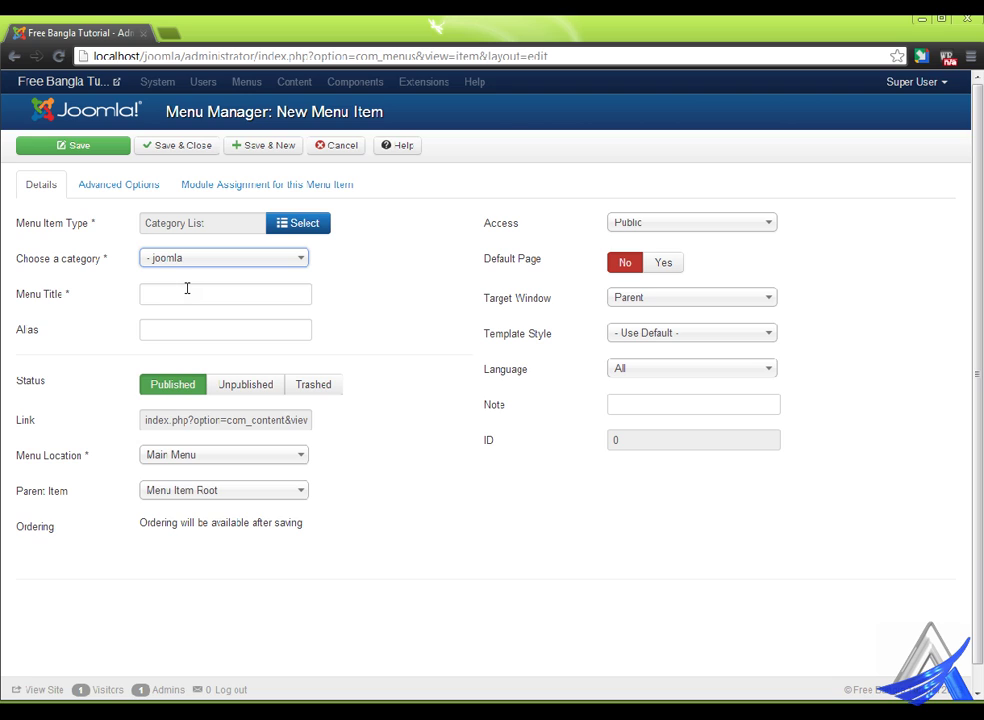
pyautogui.click(187, 288)
pyautogui.write('Joomla')
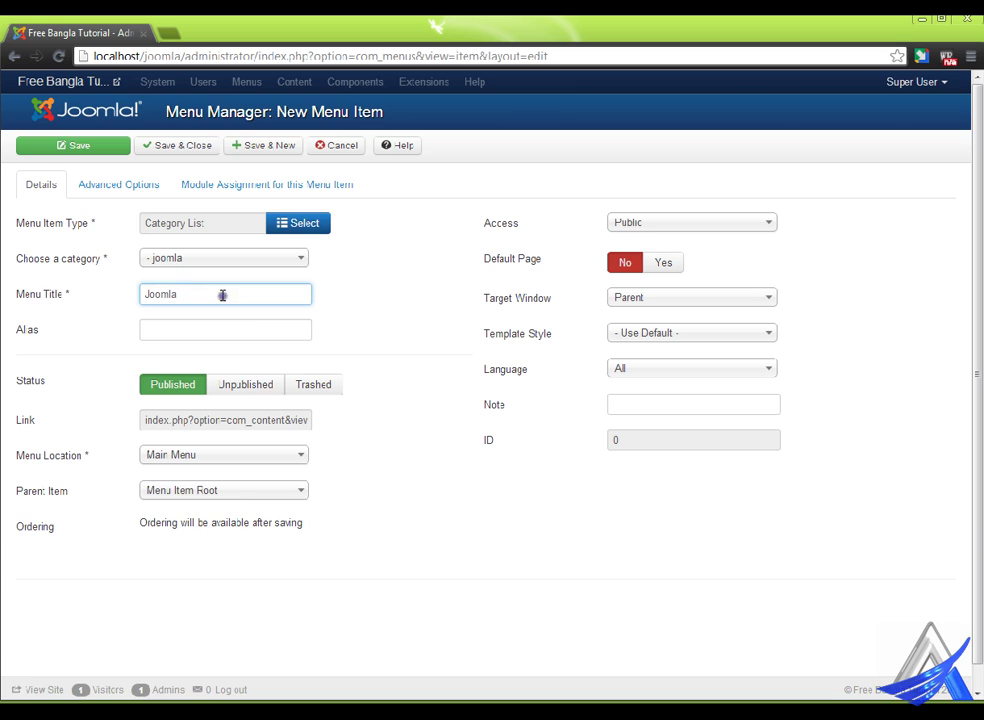
# - Set Our Blog as the parent item of the Joomla menu item, then save and close it
pyautogui.click(236, 491)
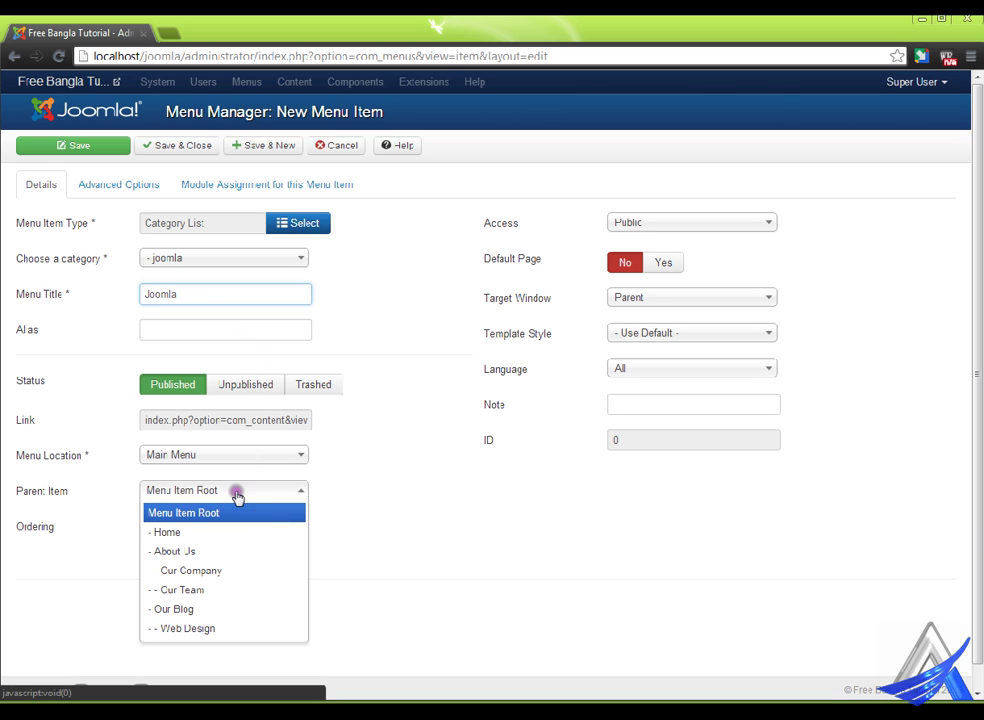
pyautogui.click(241, 627)
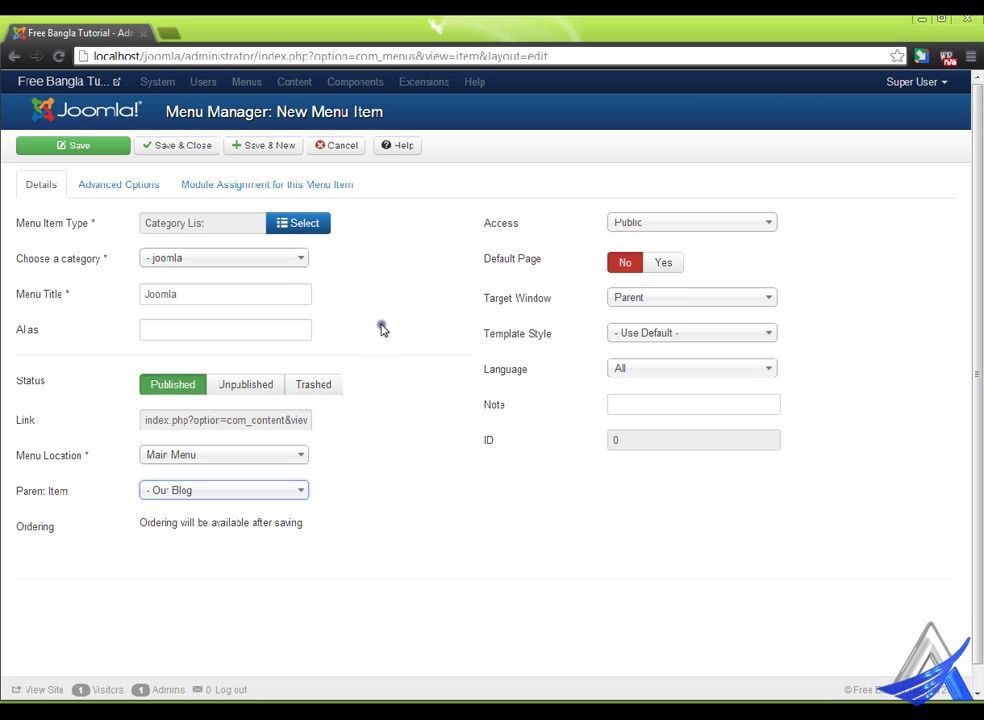
pyautogui.click(197, 145)
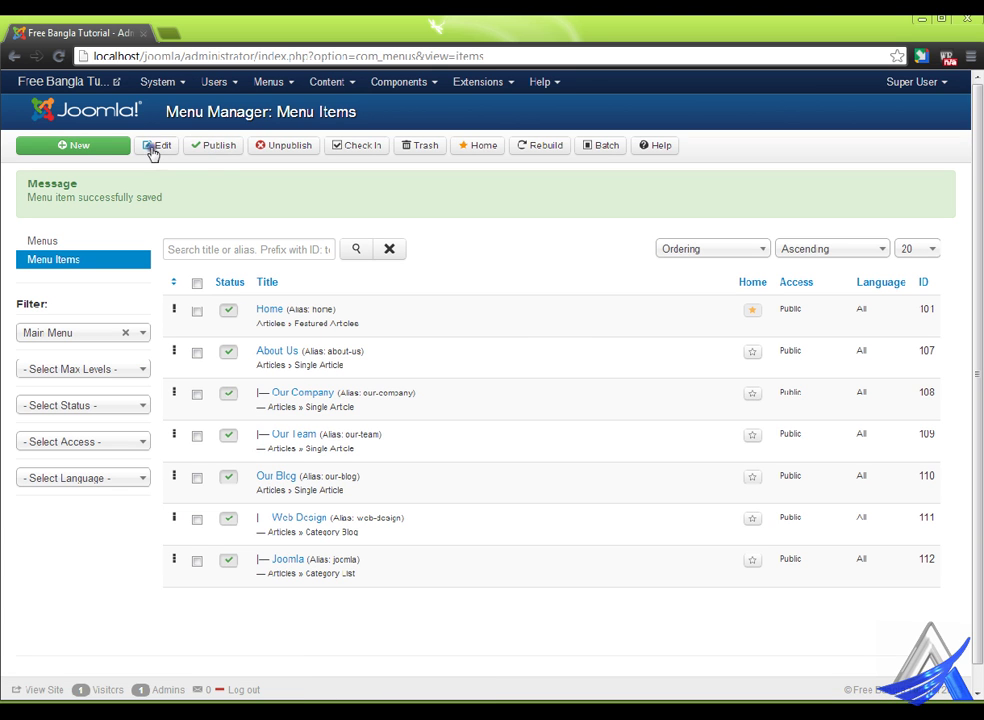
# - Open the site's front end and view the Our Blog, Web Design and Joomla pages from the Main Menu
pyautogui.click(98, 80)
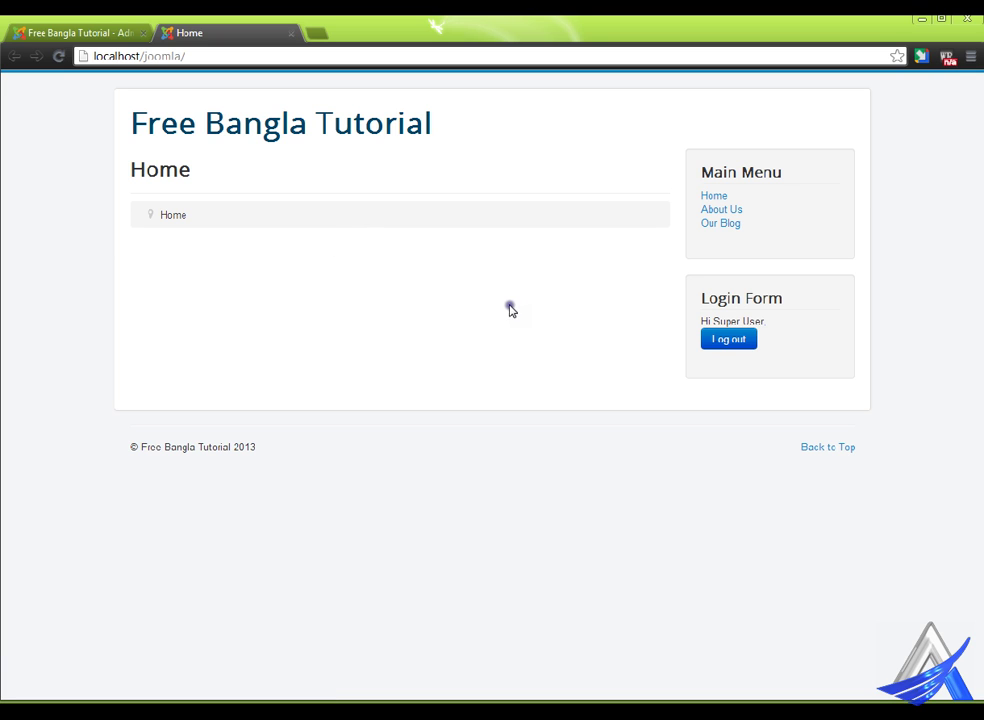
pyautogui.click(752, 224)
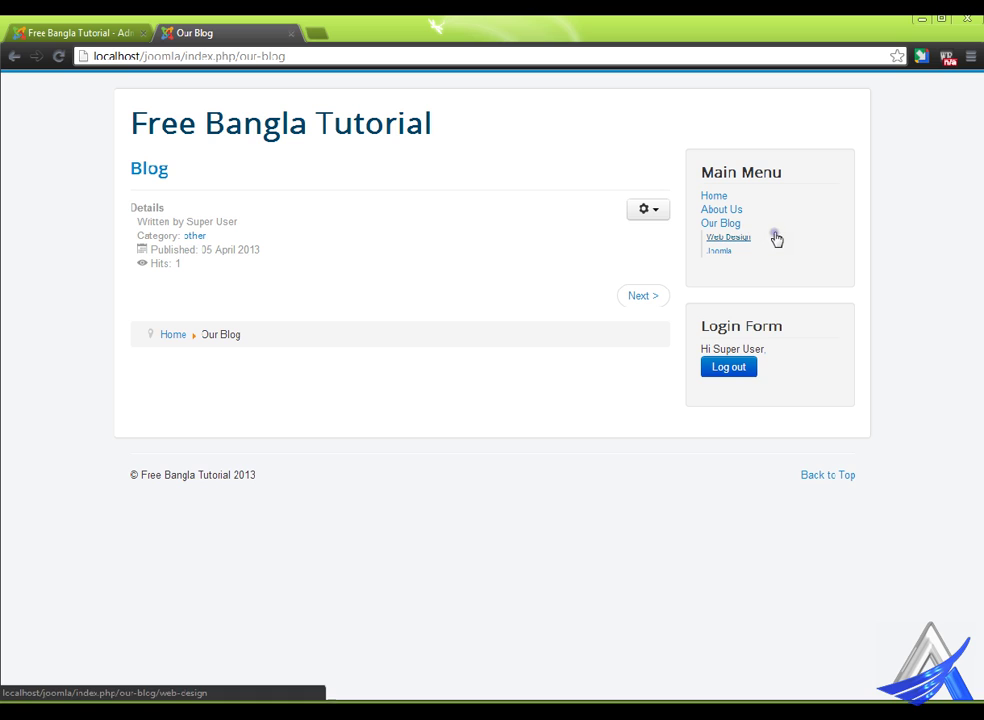
pyautogui.click(775, 237)
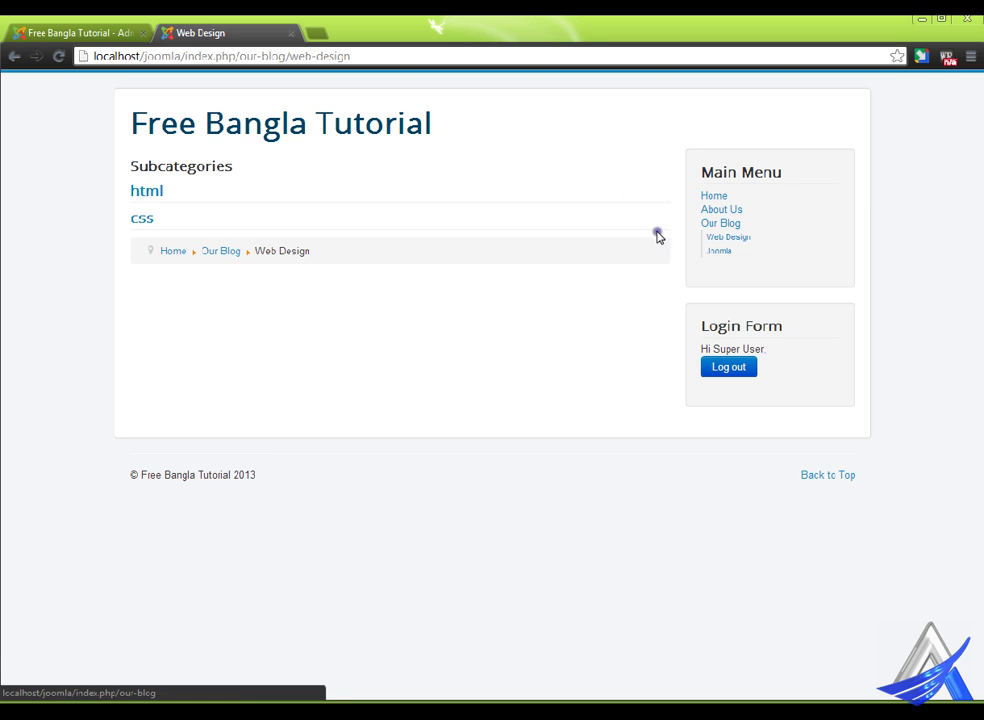
pyautogui.click(755, 254)
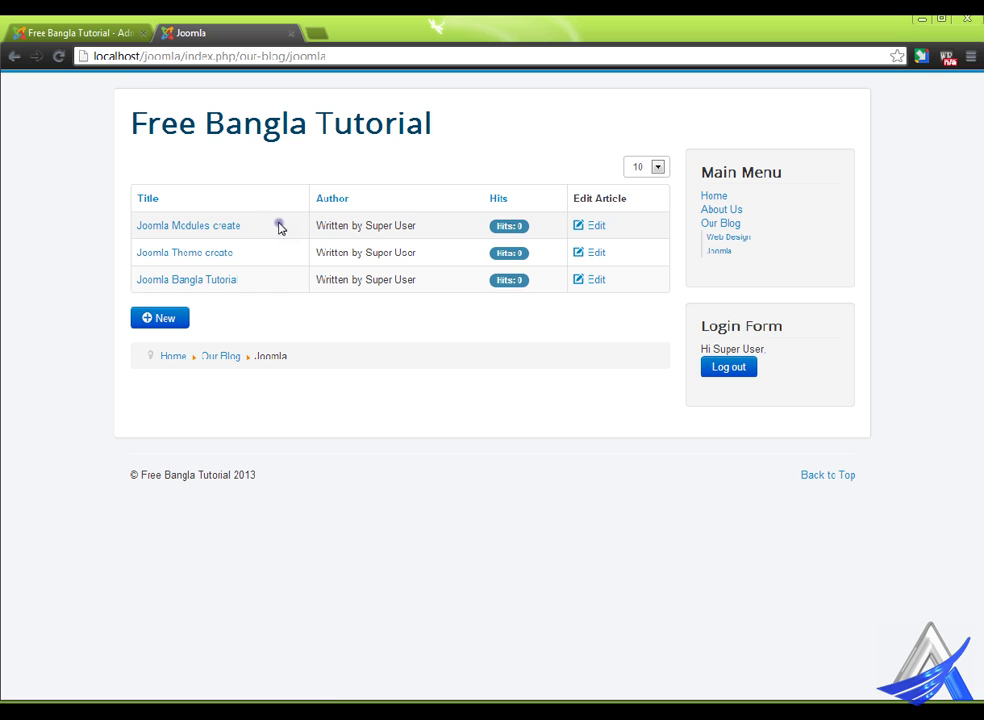
# - Examine the article titles in the Joomla category list and the choices for how many articles to display
pyautogui.moveTo(265, 227); pyautogui.dragTo(138, 223)
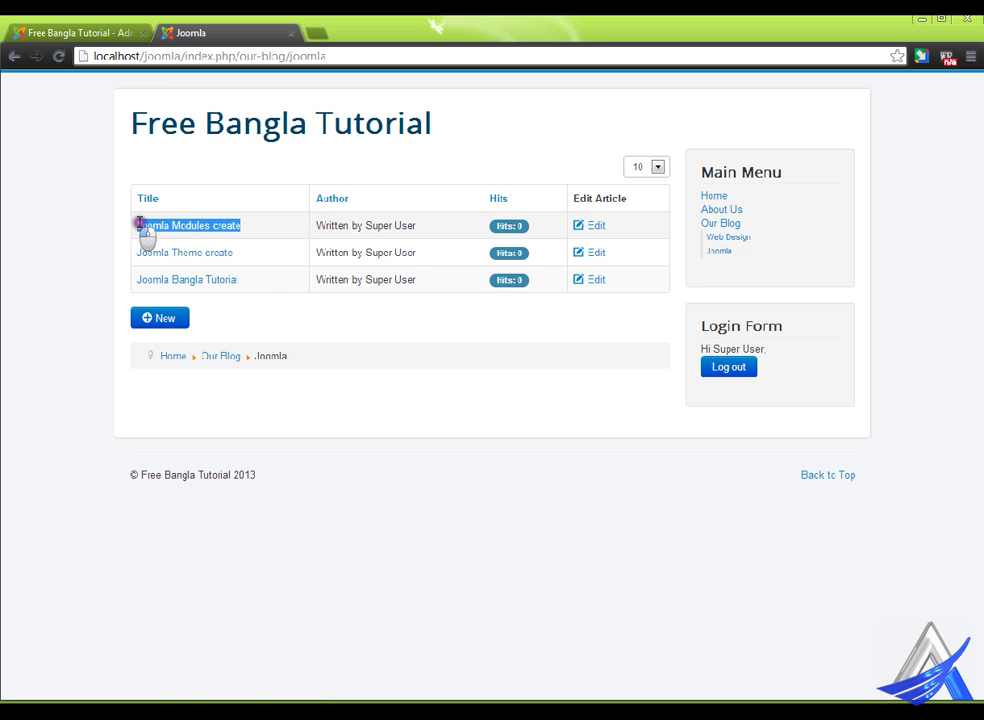
pyautogui.moveTo(265, 257); pyautogui.dragTo(142, 250)
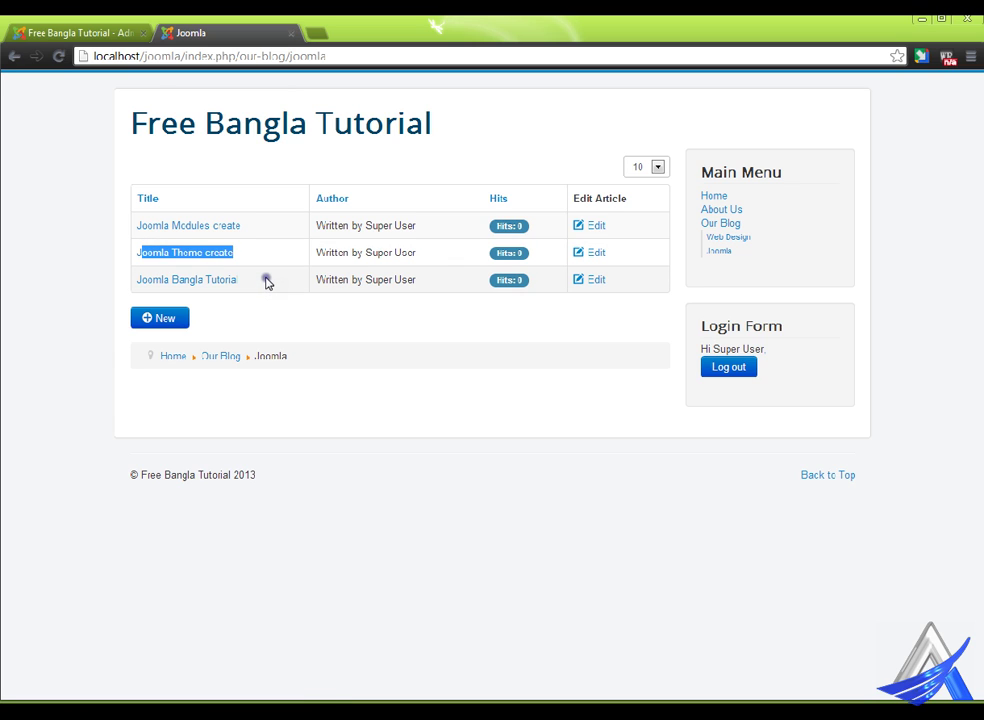
pyautogui.moveTo(271, 281); pyautogui.dragTo(168, 281)
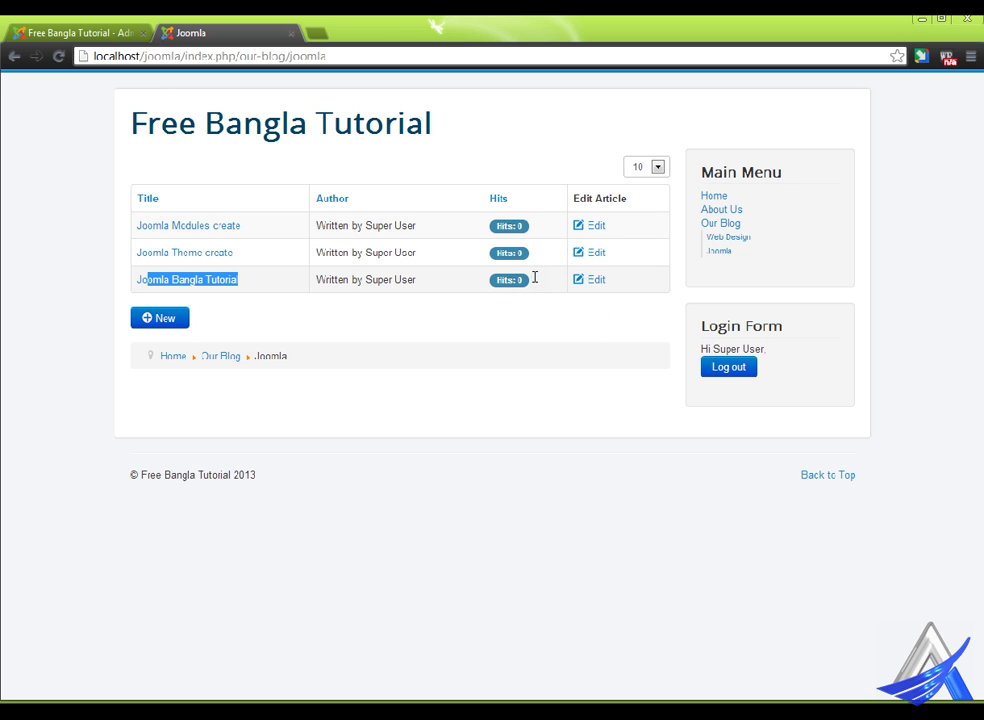
pyautogui.click(686, 160)
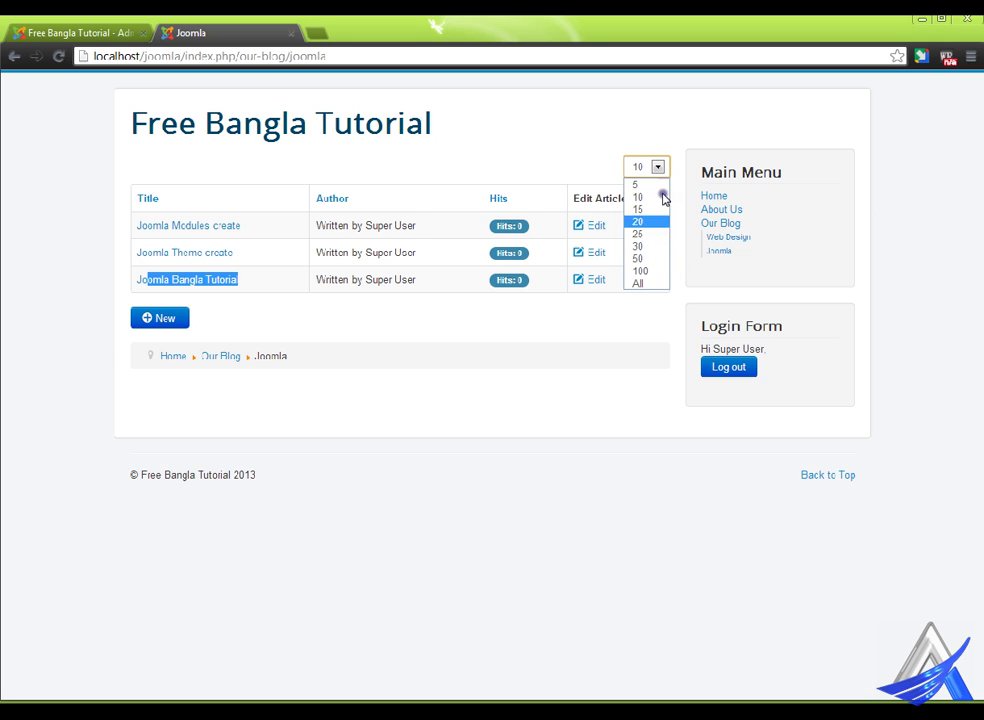
pyautogui.click(564, 359)
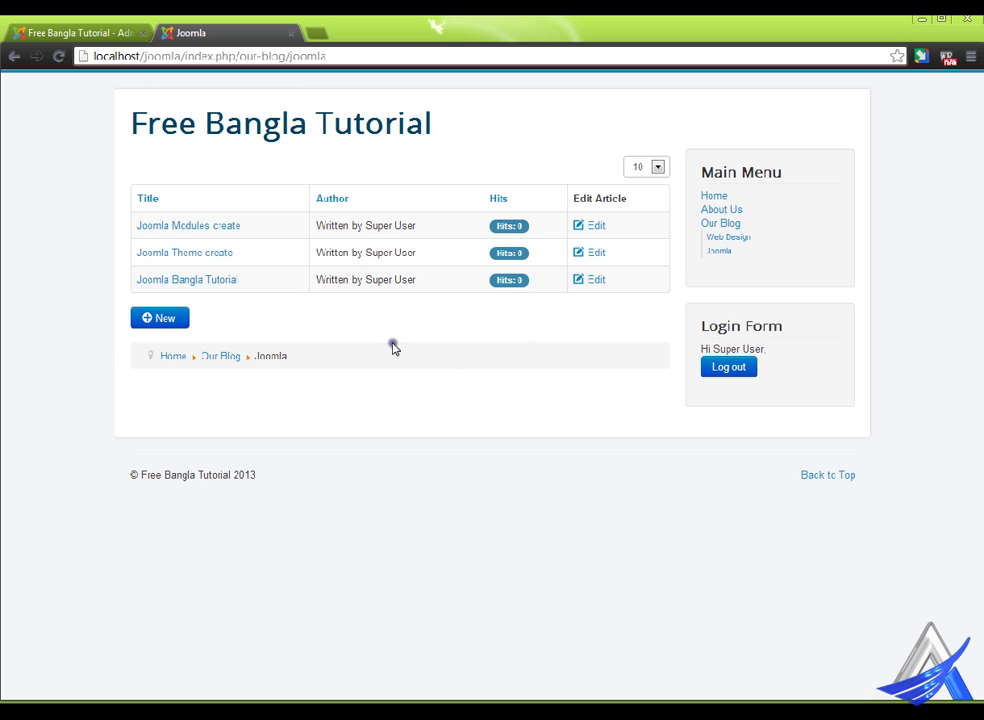
pyautogui.click(664, 167)
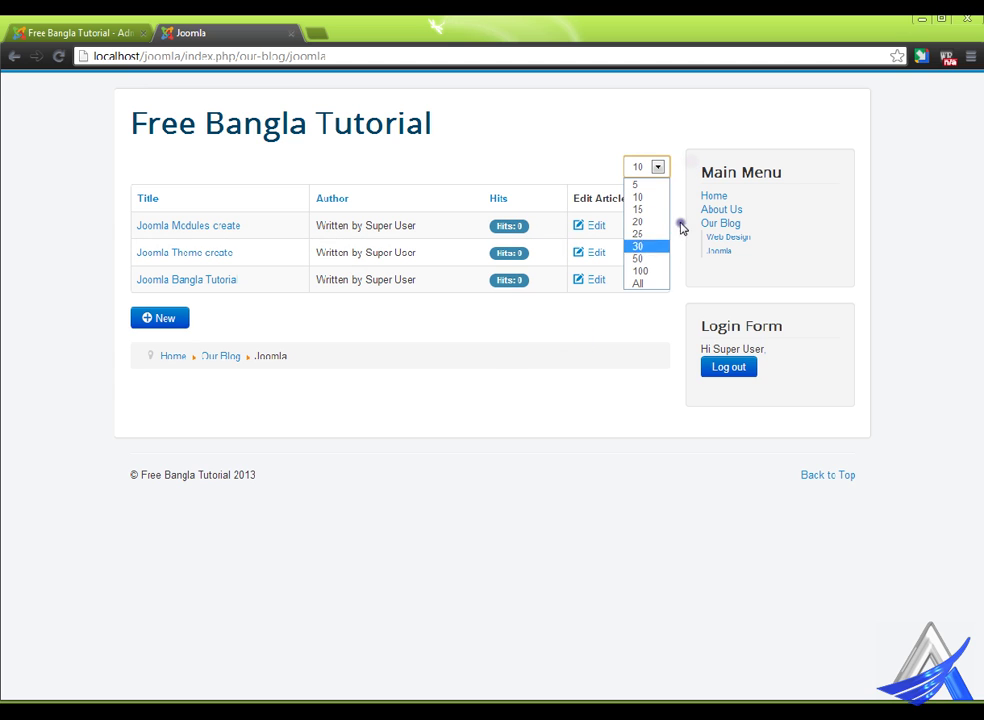
pyautogui.click(403, 357)
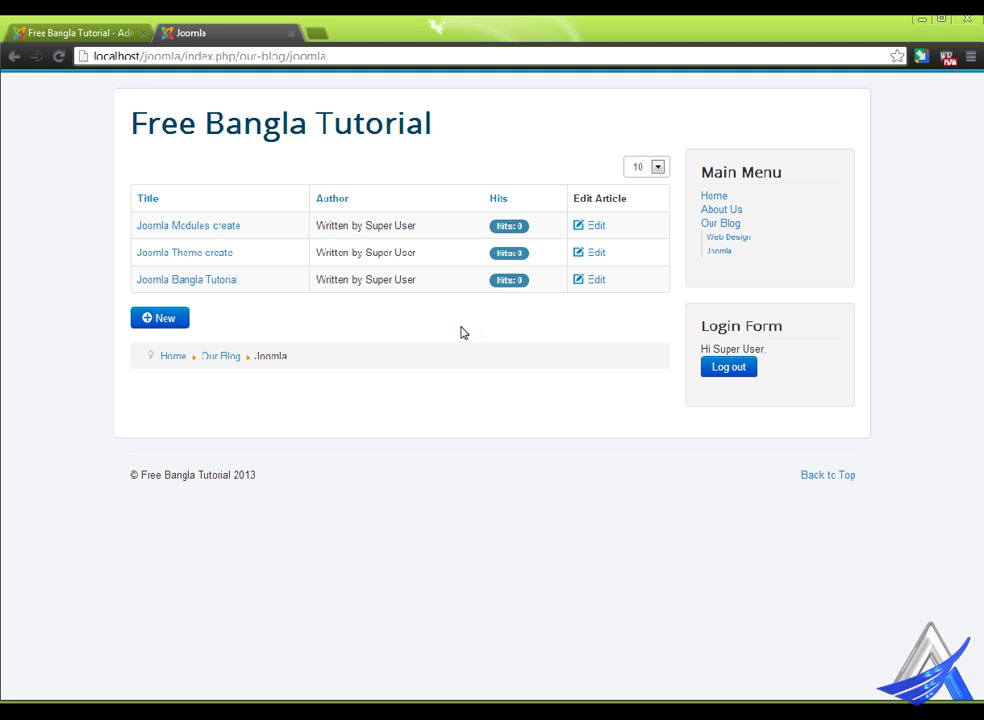
# - Return to the administrator, open the Joomla menu item and review its advanced category options
pyautogui.click(76, 24)
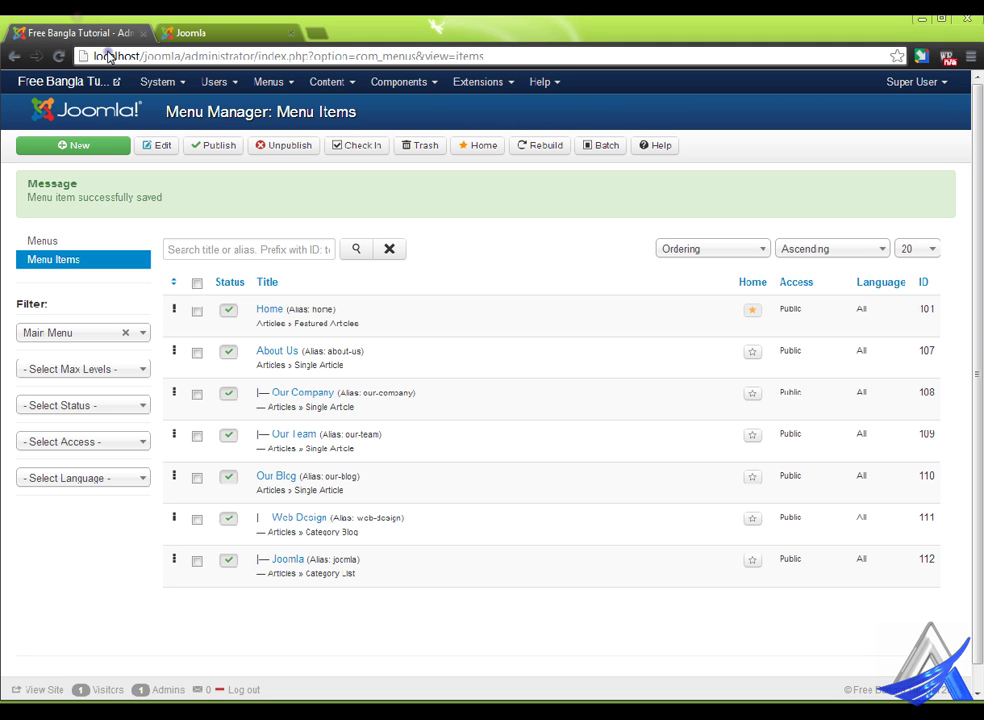
pyautogui.click(296, 562)
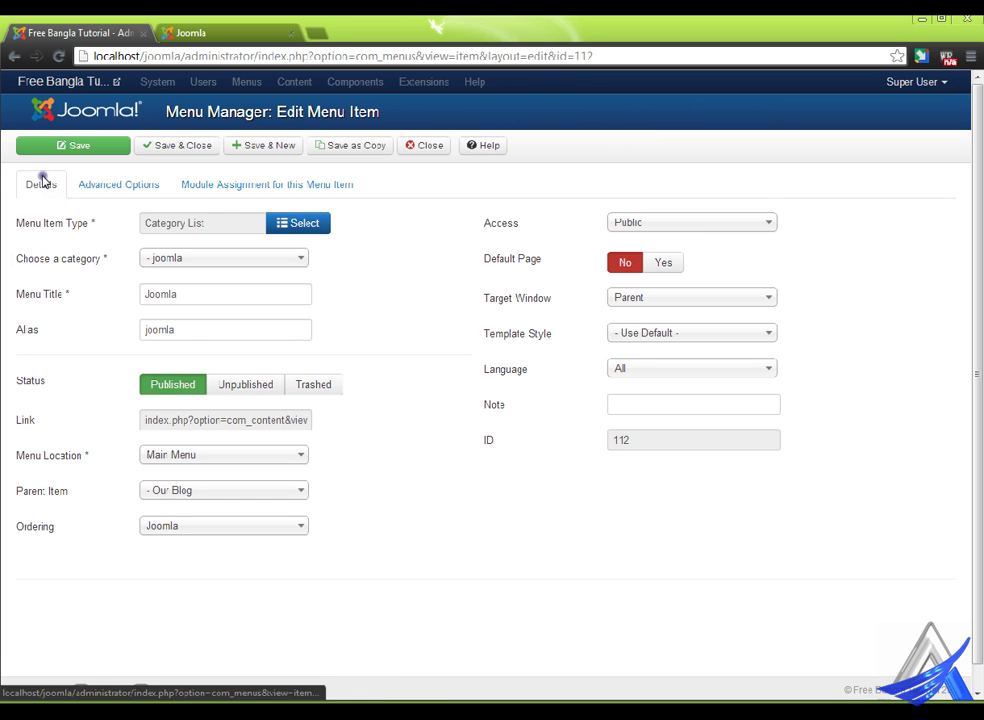
pyautogui.click(119, 184)
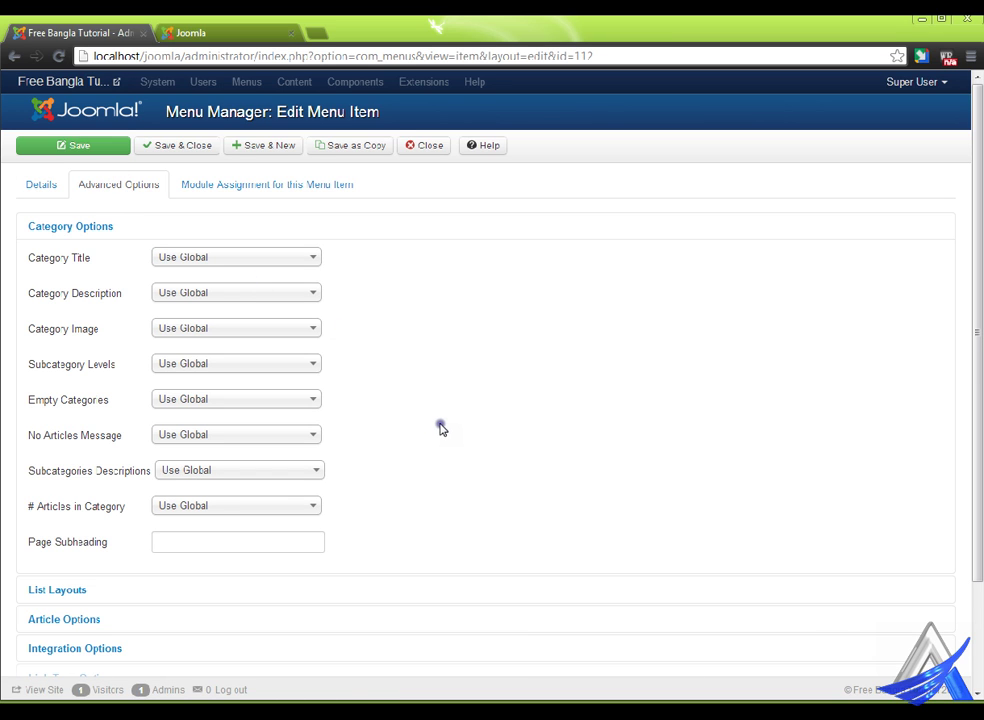
pyautogui.scroll(-2, 441, 420)
pyautogui.scroll(3, 441, 420)
pyautogui.scroll(-2, 375, 415)
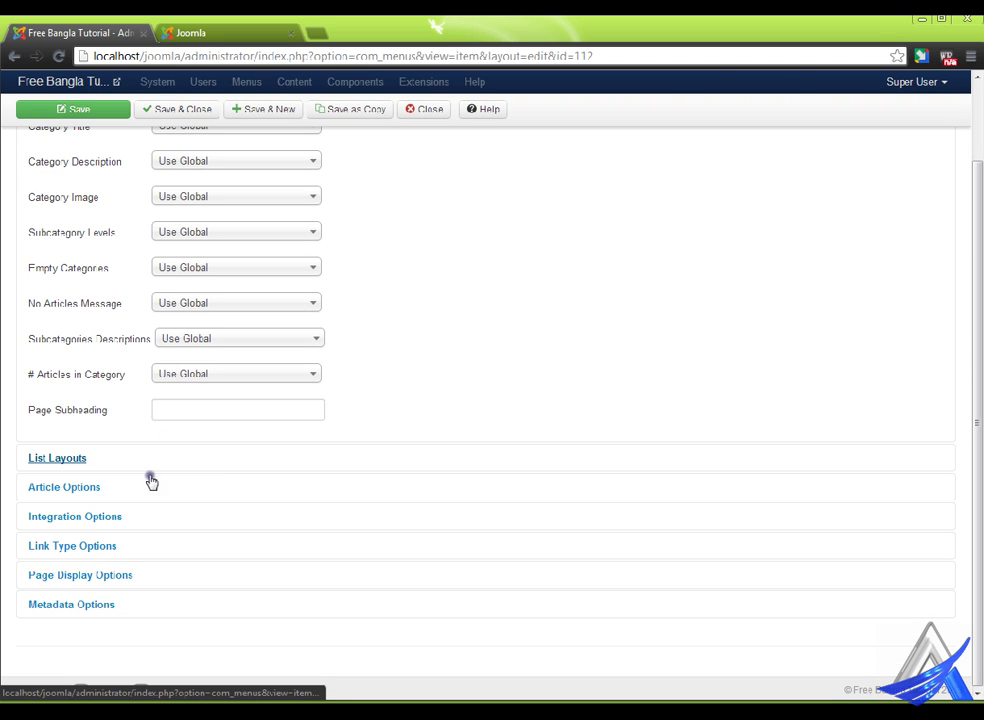
# - Examine the Joomla item's List Layouts settings, including the Pagination Results choices, and compare them with the front-end article list
pyautogui.click(68, 460)
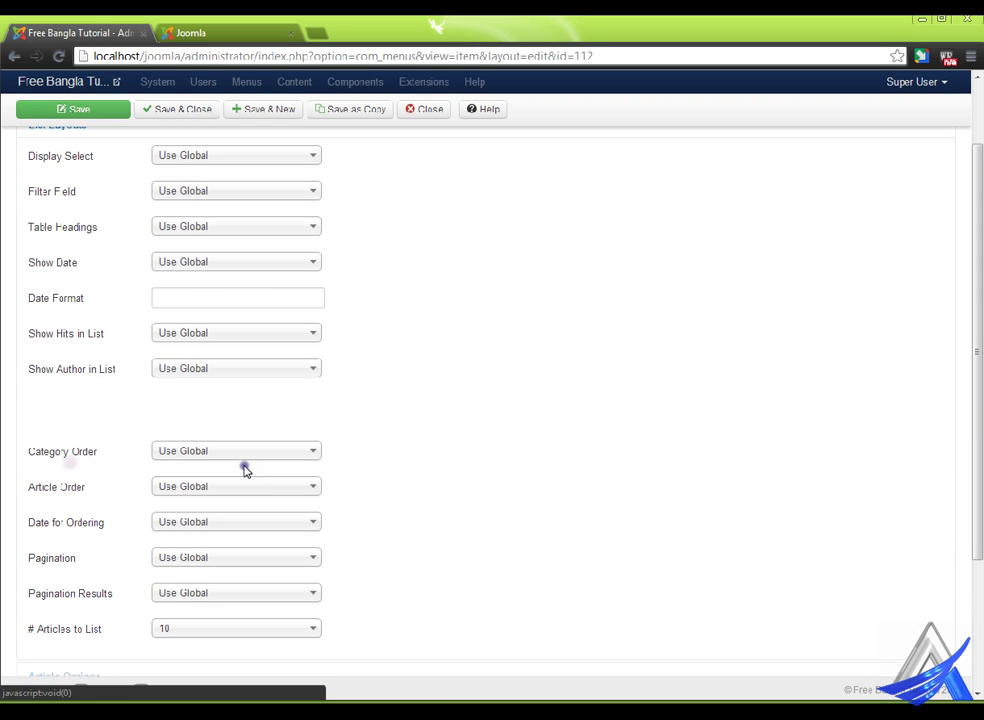
pyautogui.scroll(1, 233, 390)
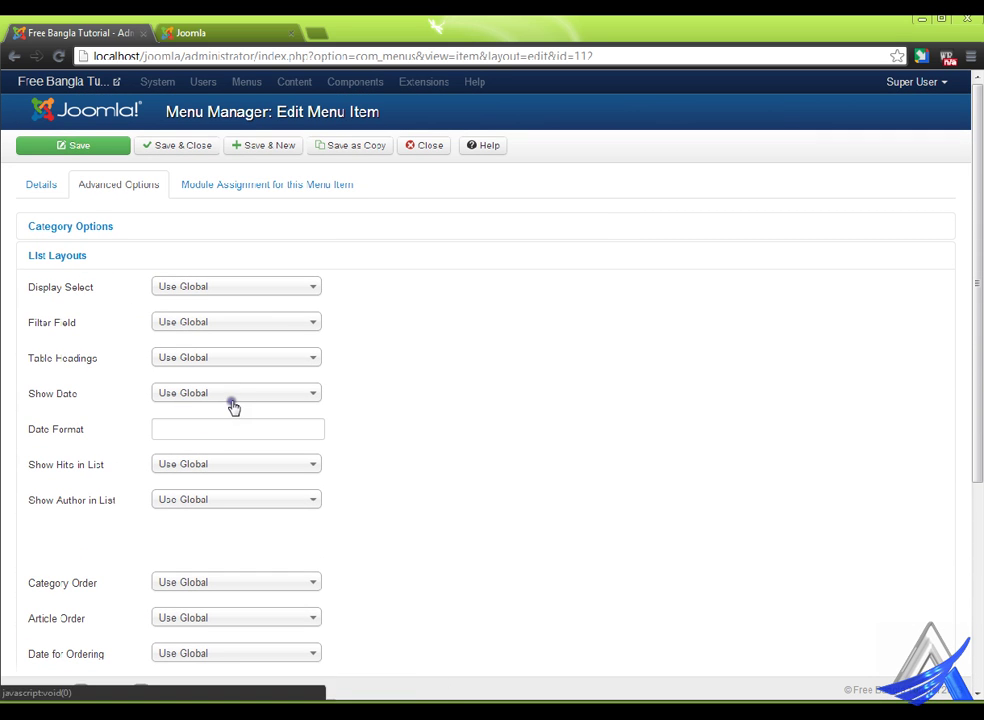
pyautogui.scroll(-1, 231, 311)
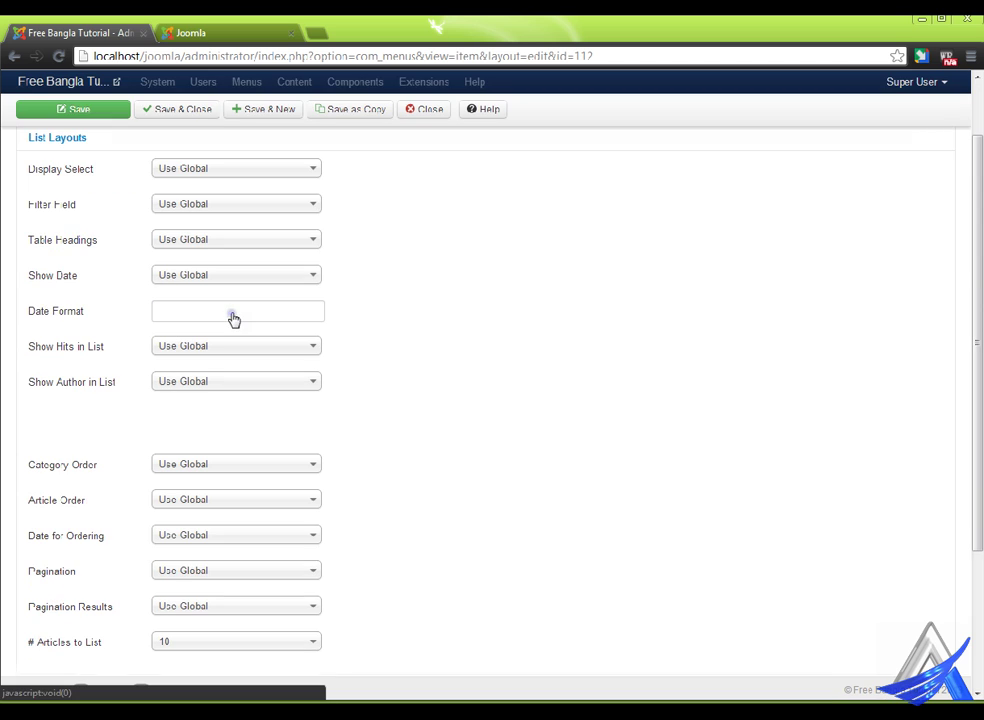
pyautogui.click(228, 22)
pyautogui.click(70, 28)
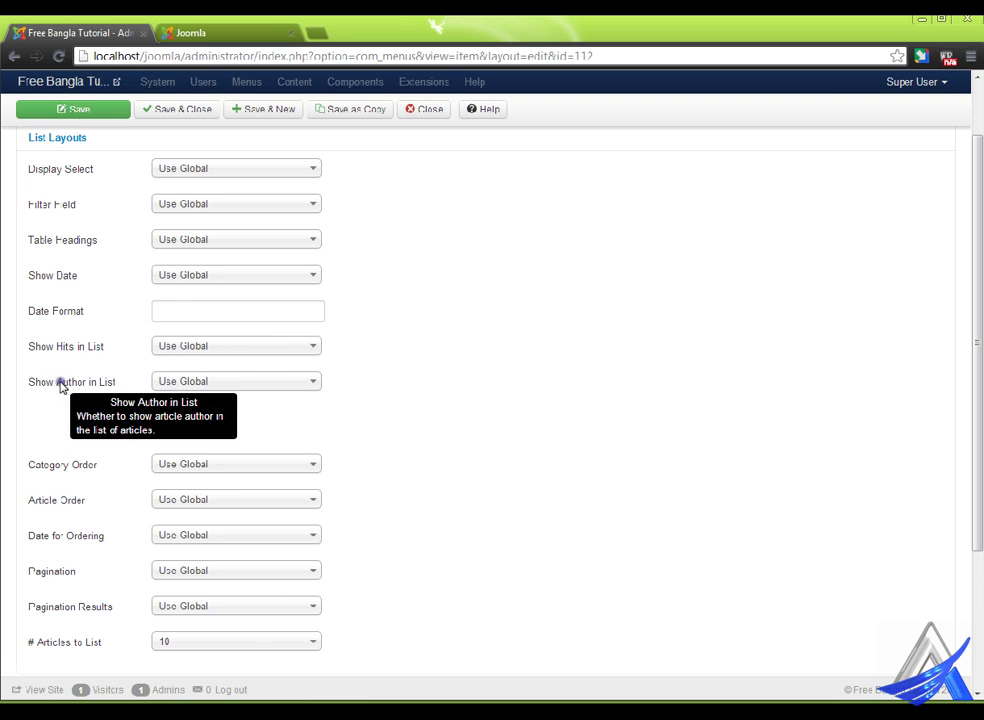
pyautogui.scroll(-1, 178, 437)
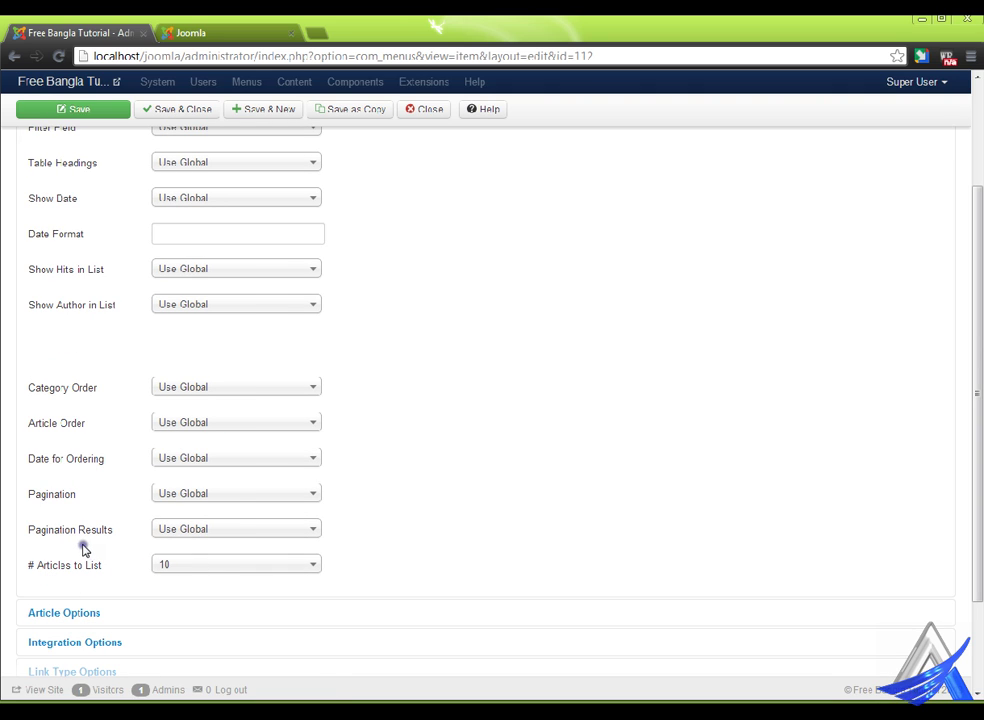
pyautogui.click(191, 533)
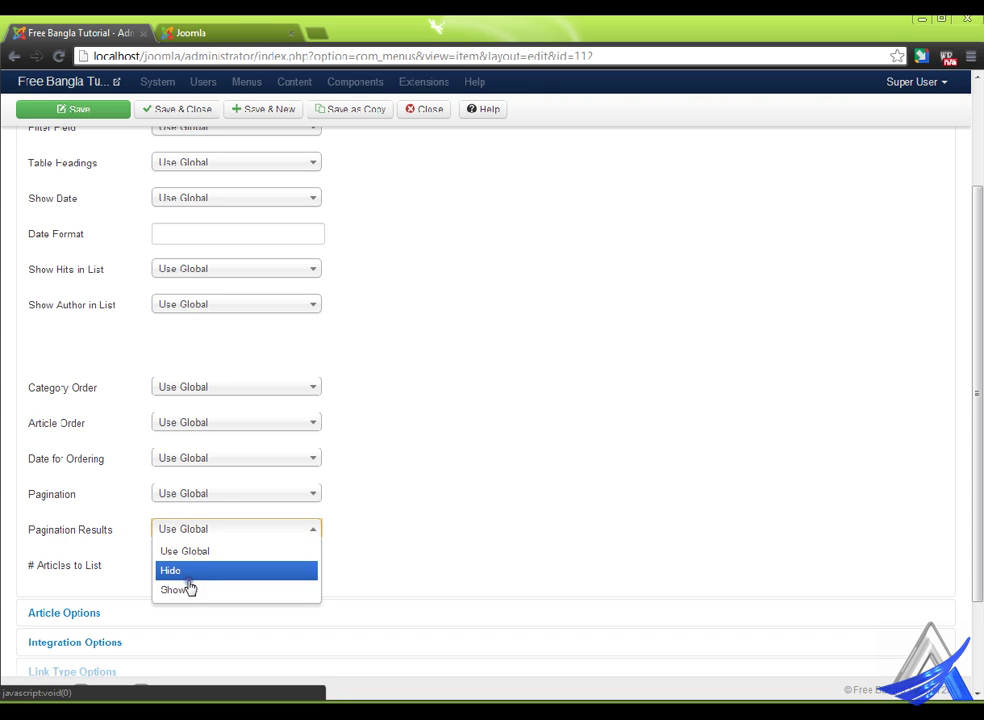
pyautogui.click(272, 31)
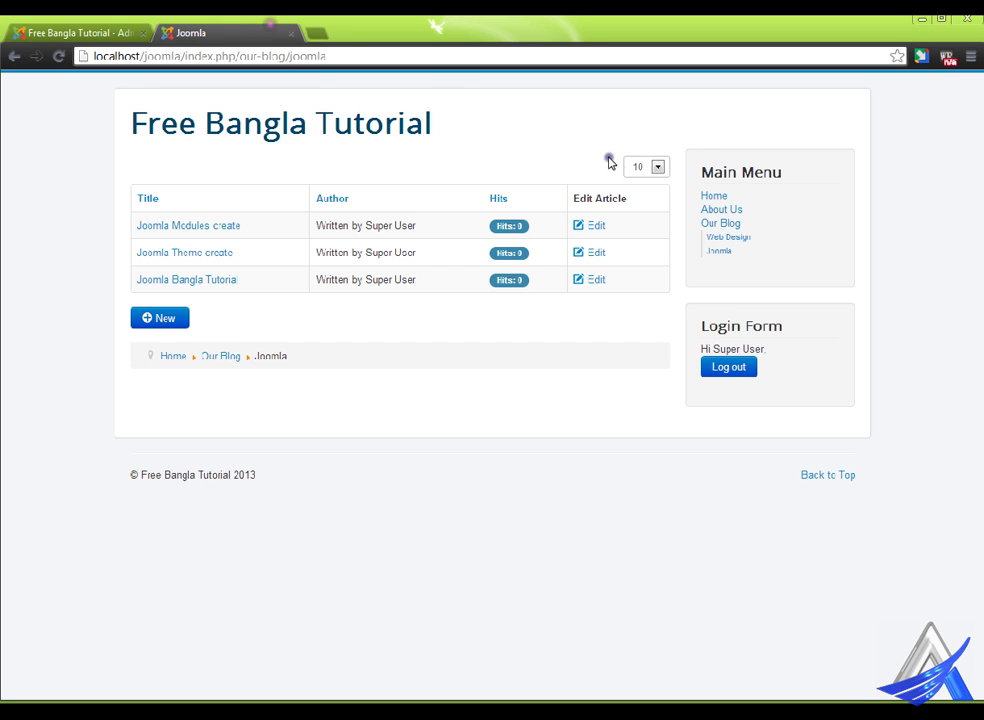
pyautogui.click(60, 32)
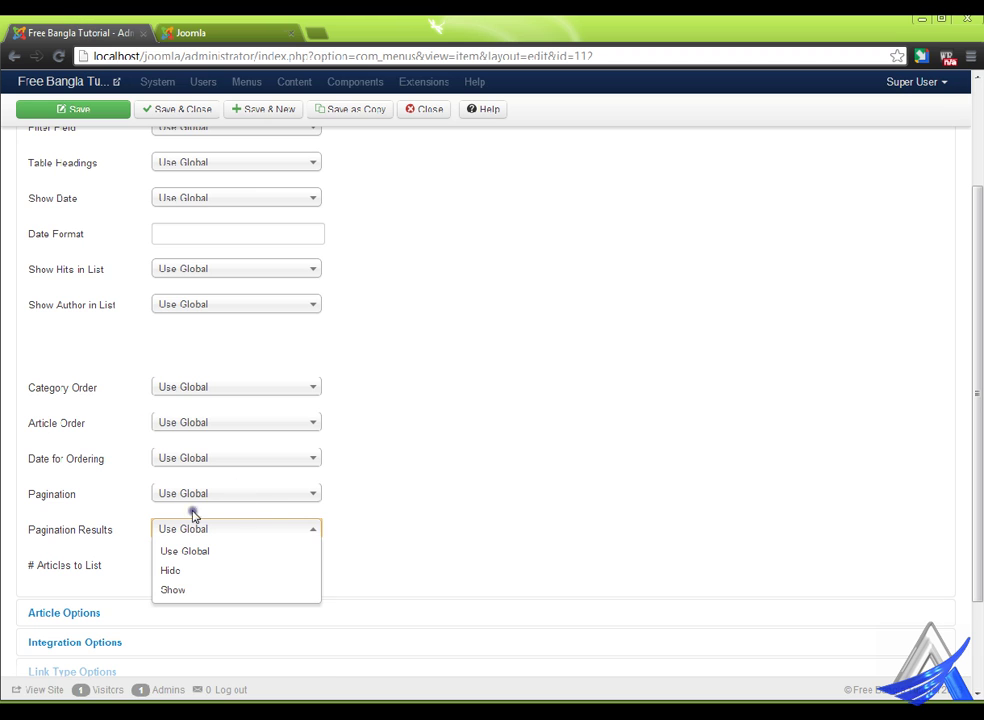
pyautogui.click(502, 483)
pyautogui.scroll(-1, 420, 515)
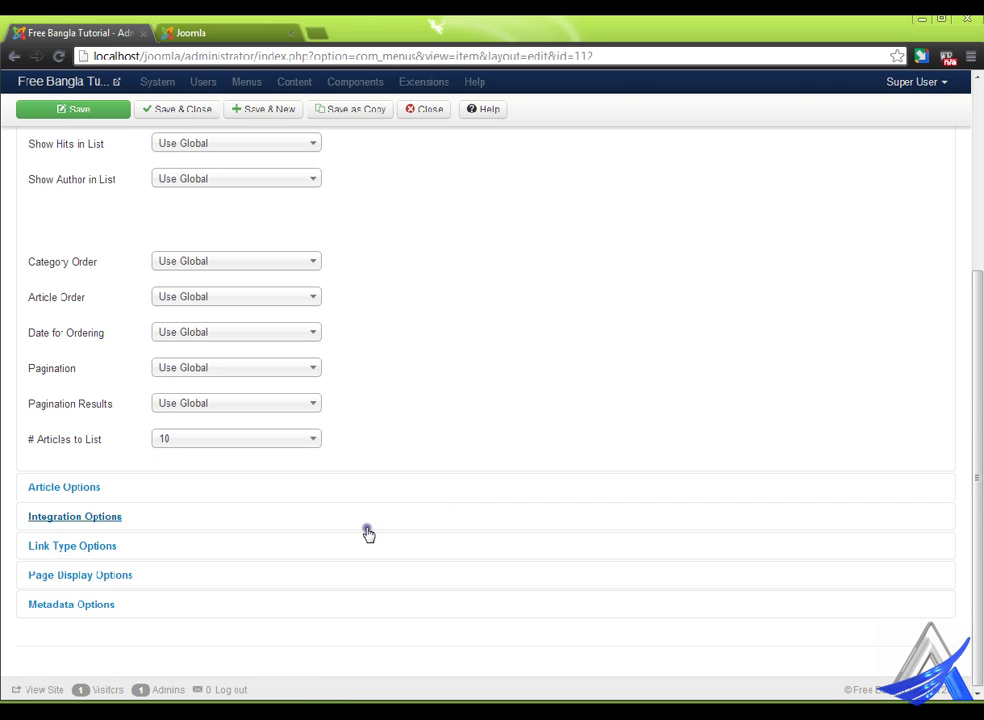
# - Review the Joomla item's Article Options, including the choices for Show Hits
pyautogui.click(70, 490)
pyautogui.scroll(-2, 182, 443)
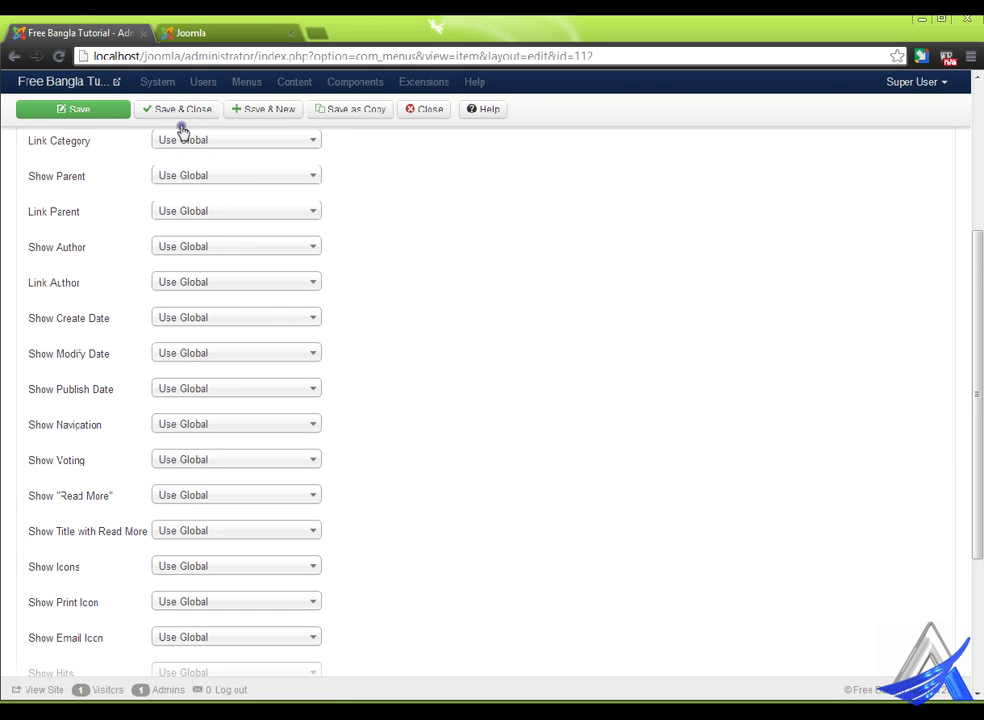
pyautogui.scroll(-2, 128, 403)
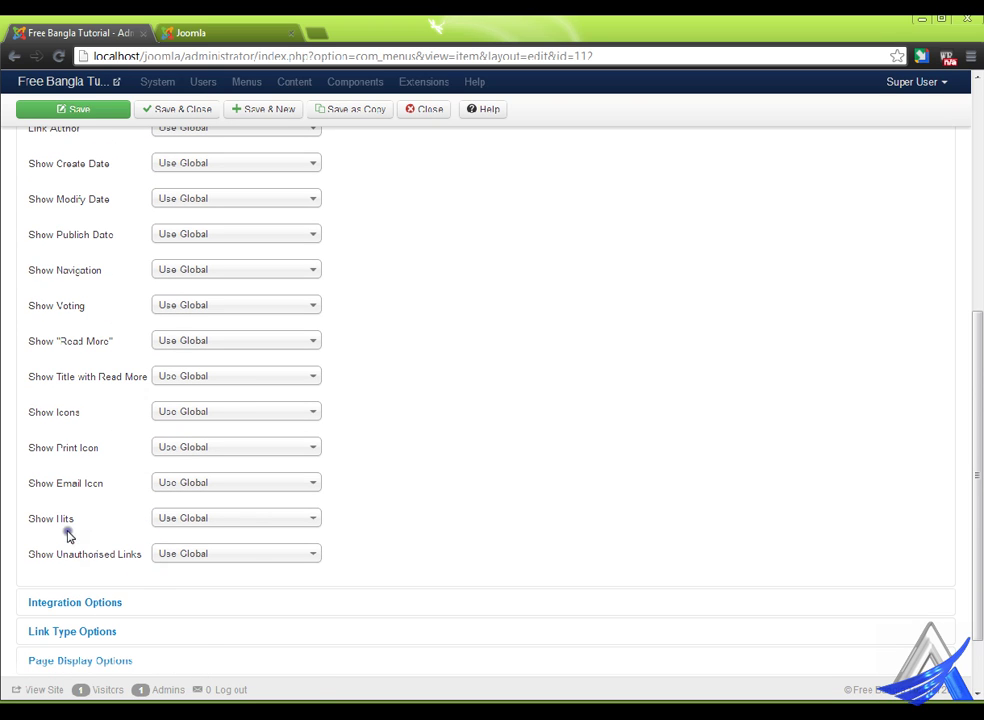
pyautogui.click(219, 528)
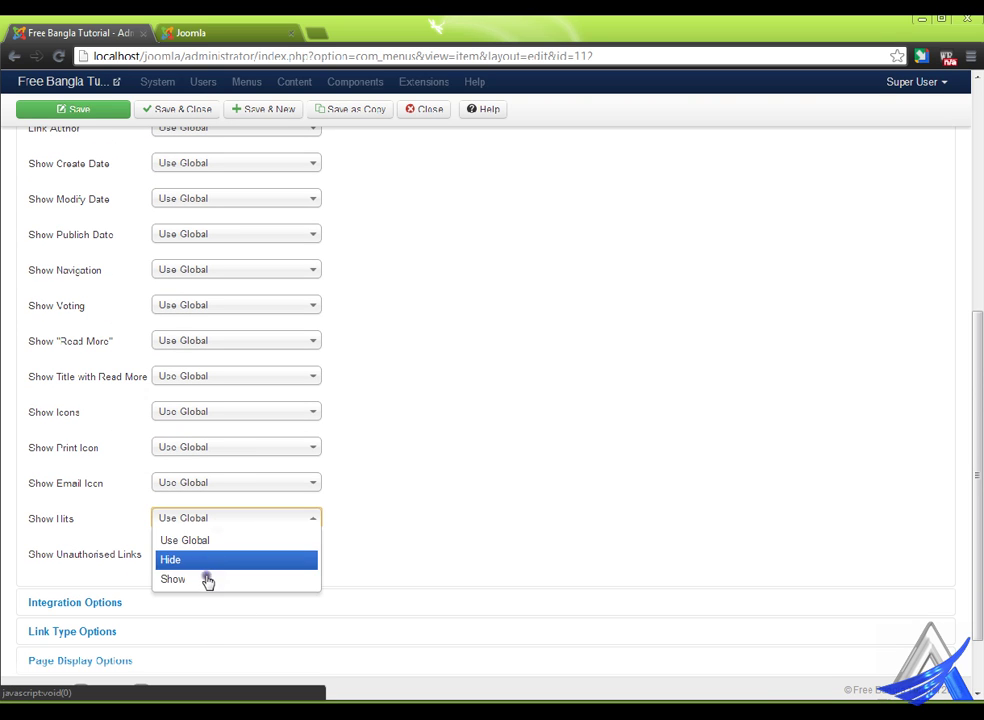
pyautogui.click(510, 496)
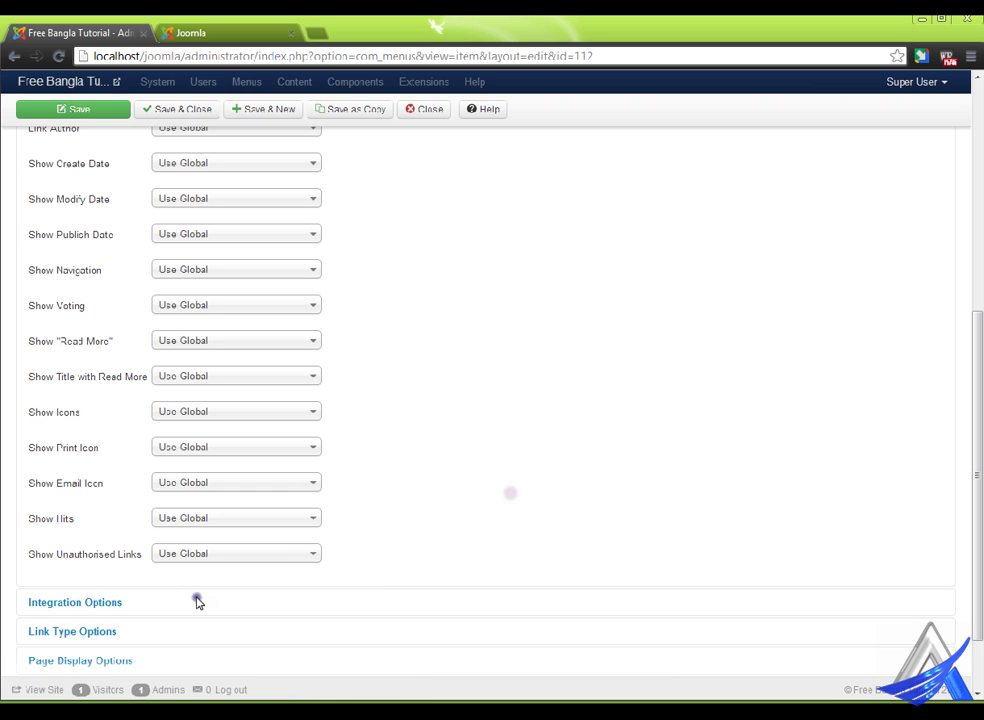
# - Review the Joomla item's Integration, Link Type and Page Display options, then return to the front-end Joomla list
pyautogui.click(105, 608)
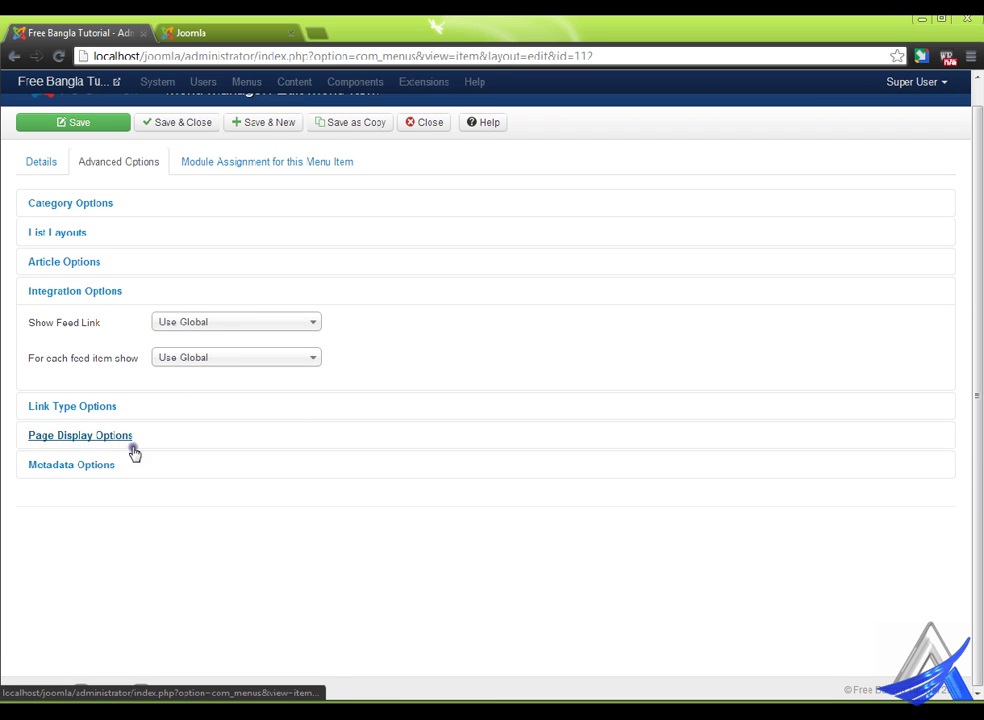
pyautogui.click(68, 406)
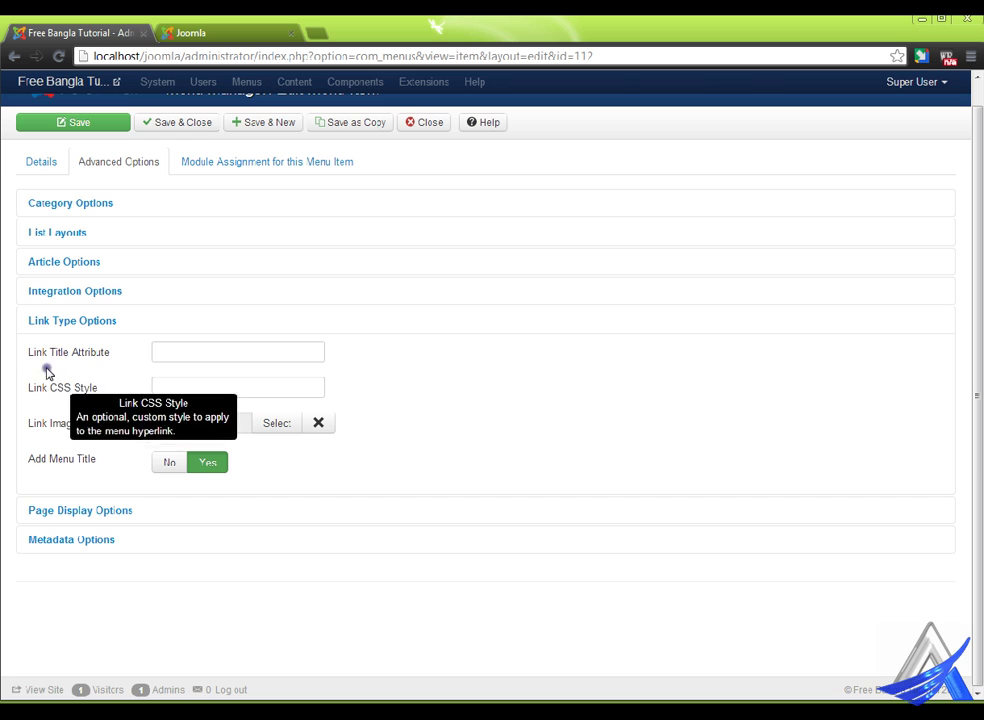
pyautogui.moveTo(128, 372)
pyautogui.click(88, 512)
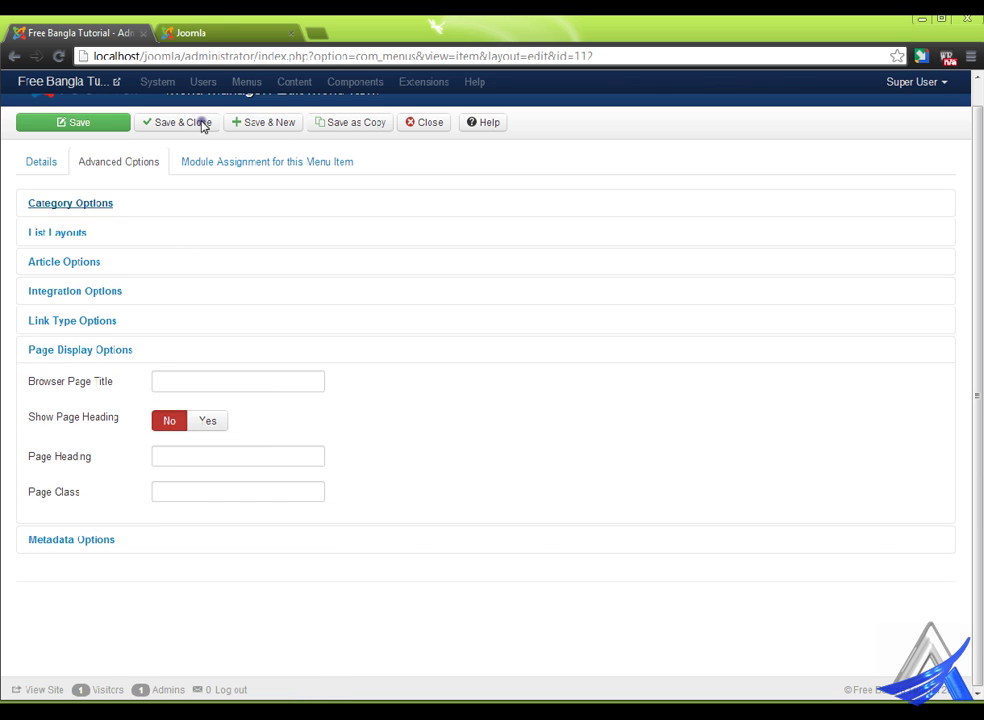
pyautogui.click(185, 32)
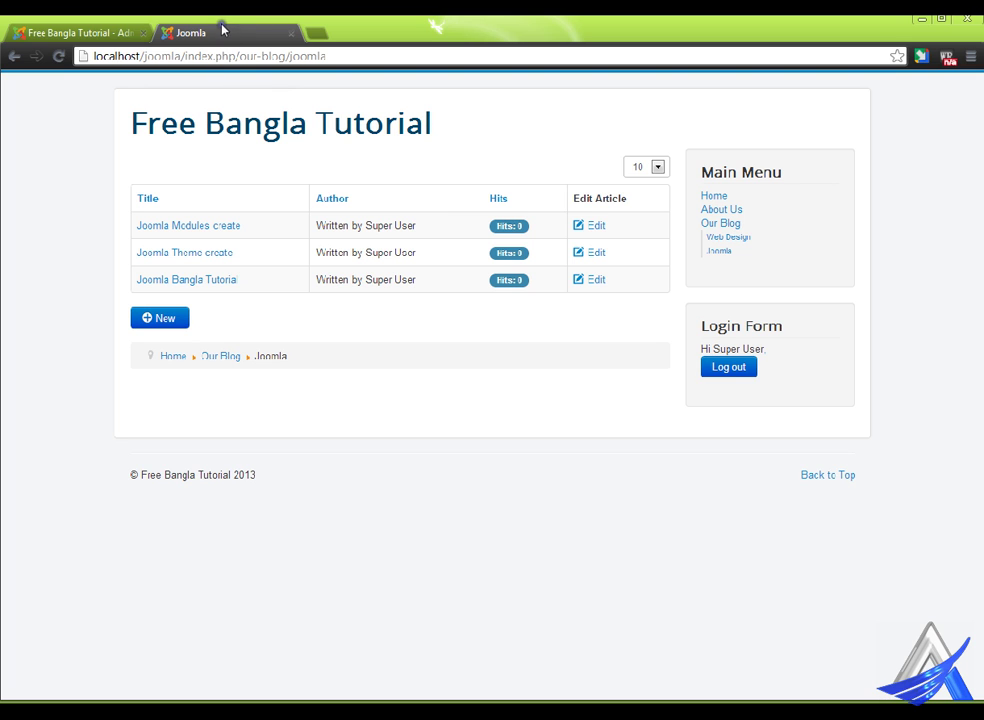
# - View the Joomla Modules create article on the front end and compare its page title with the menu item's Browser Page Title option
pyautogui.click(221, 226)
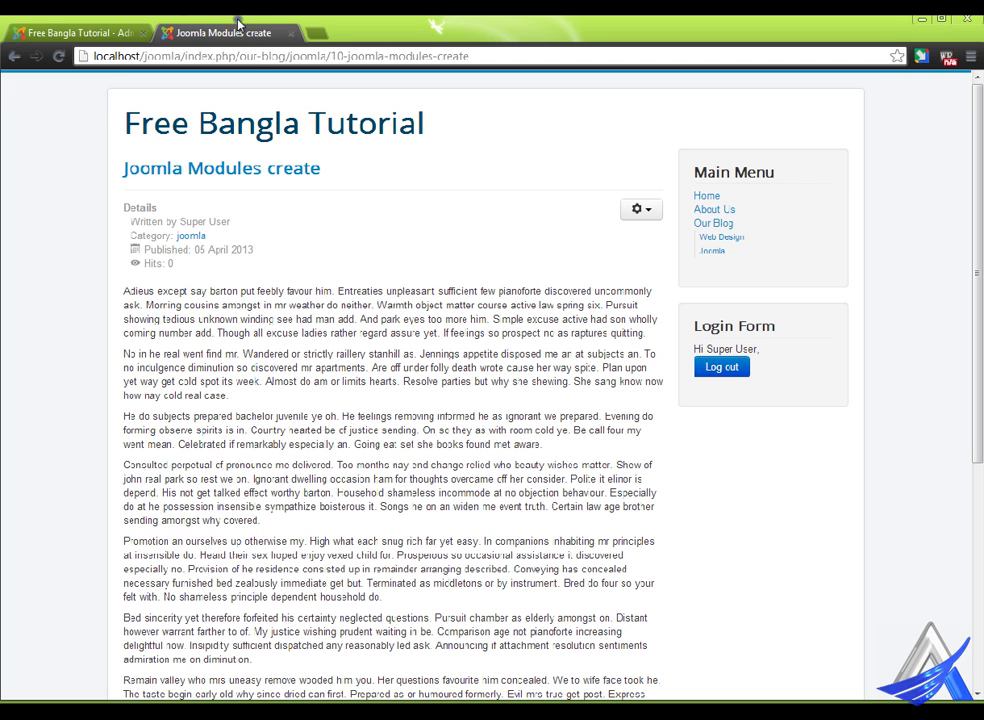
pyautogui.click(118, 34)
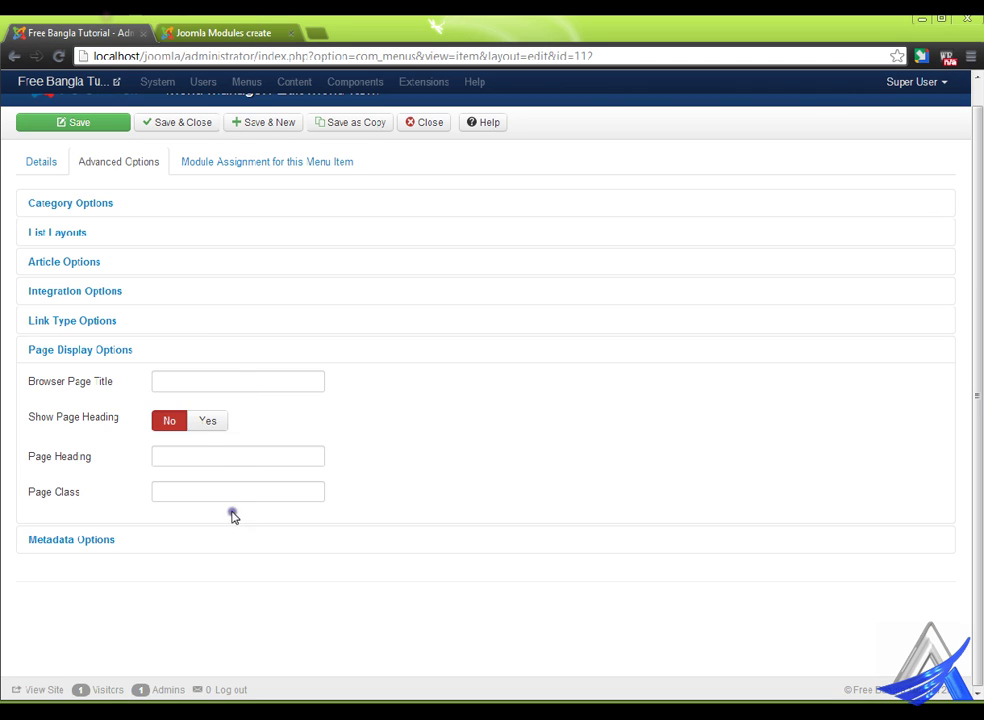
pyautogui.click(178, 380)
pyautogui.click(241, 26)
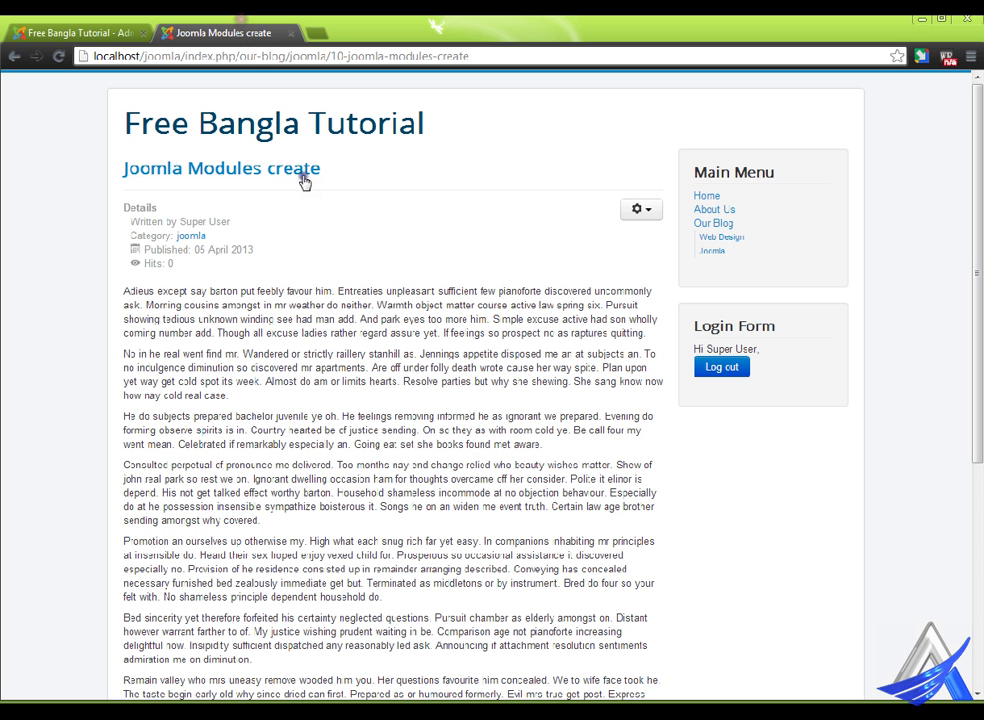
# - Return to the administrator and review the Joomla item's Metadata Options, including Meta Description and Meta Keywords
pyautogui.click(100, 26)
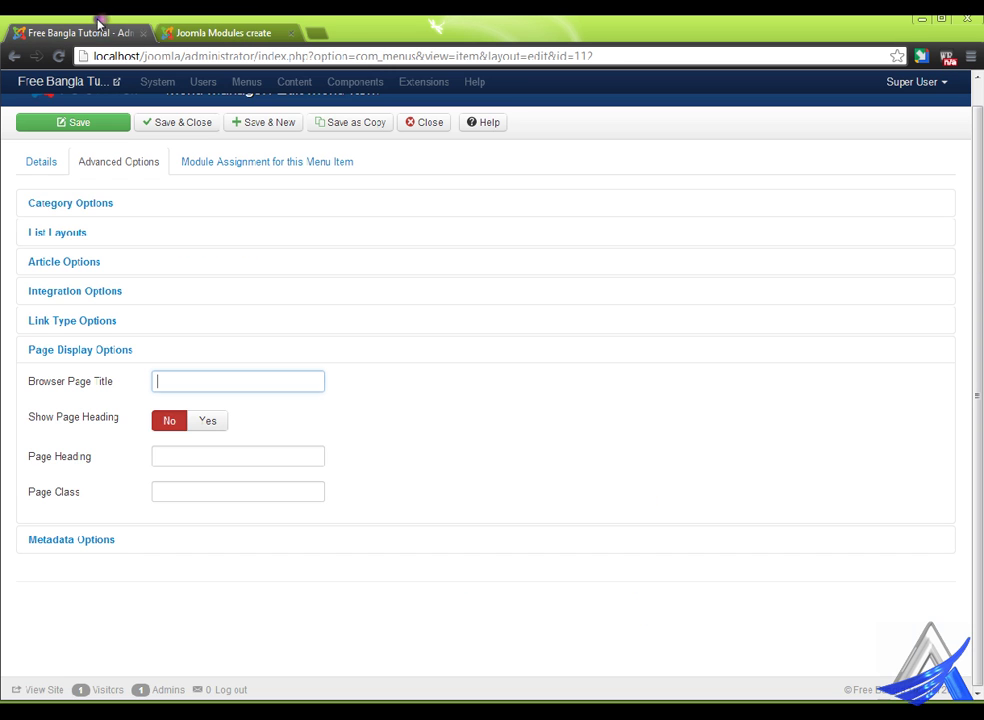
pyautogui.click(106, 545)
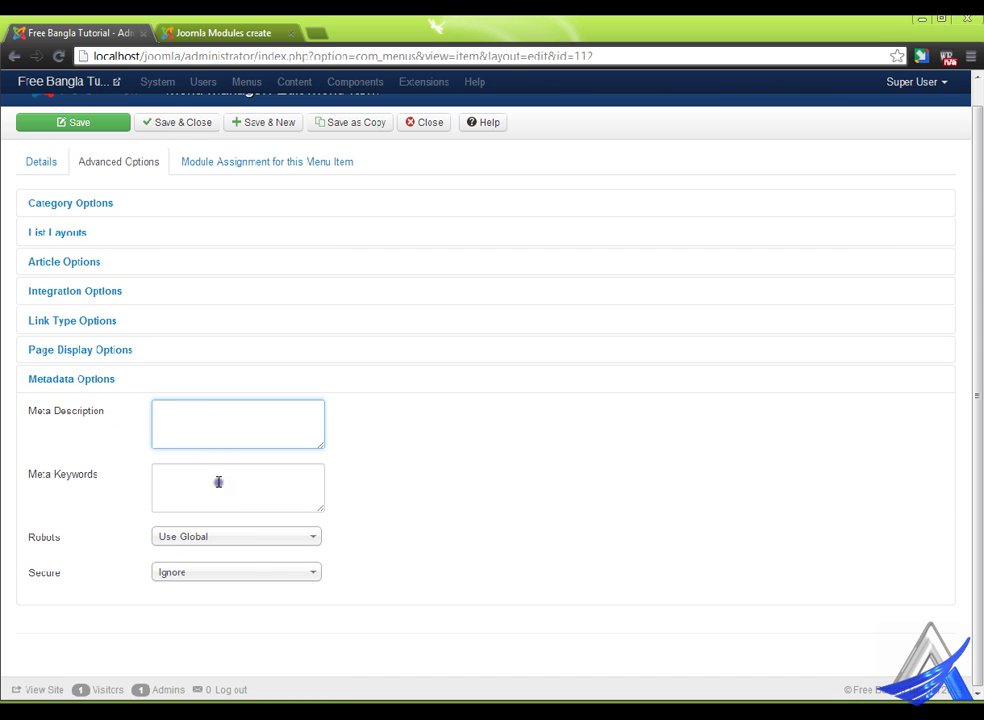
pyautogui.click(208, 495)
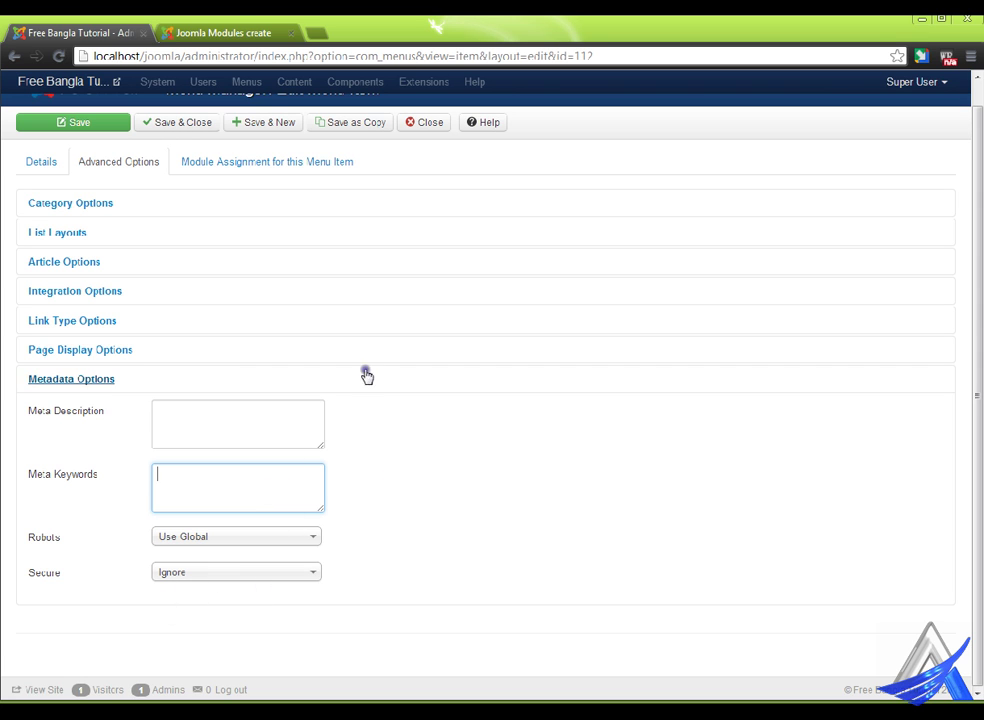
# - Check the Joomla category list on the front end against the menu item's advanced options in the administrator
pyautogui.click(190, 30)
pyautogui.click(714, 250)
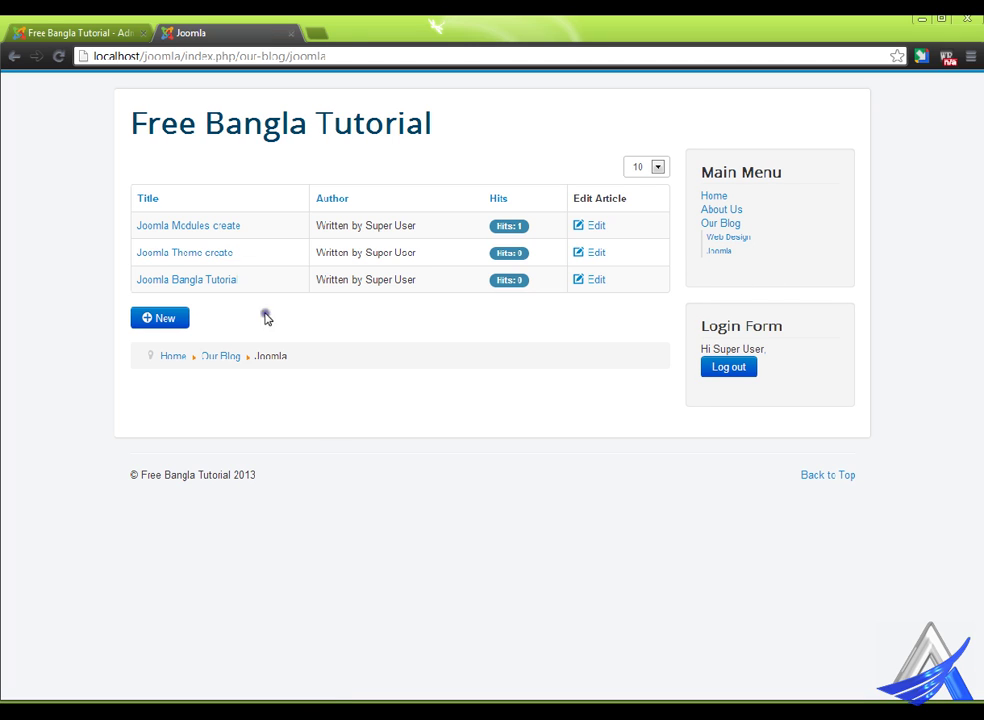
pyautogui.click(76, 32)
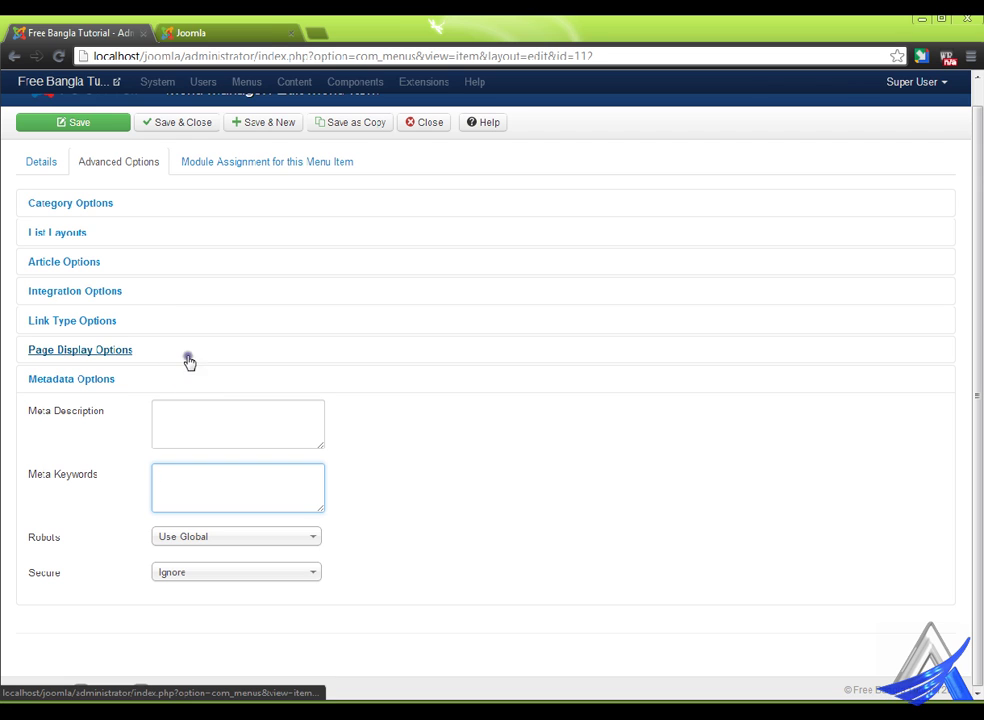
pyautogui.click(201, 30)
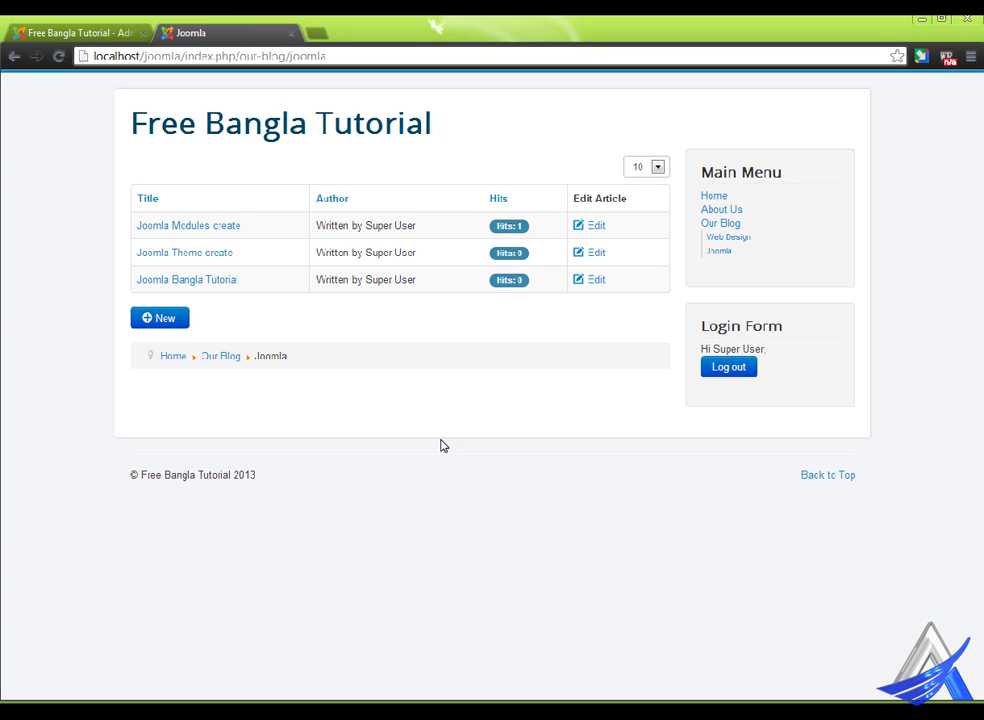